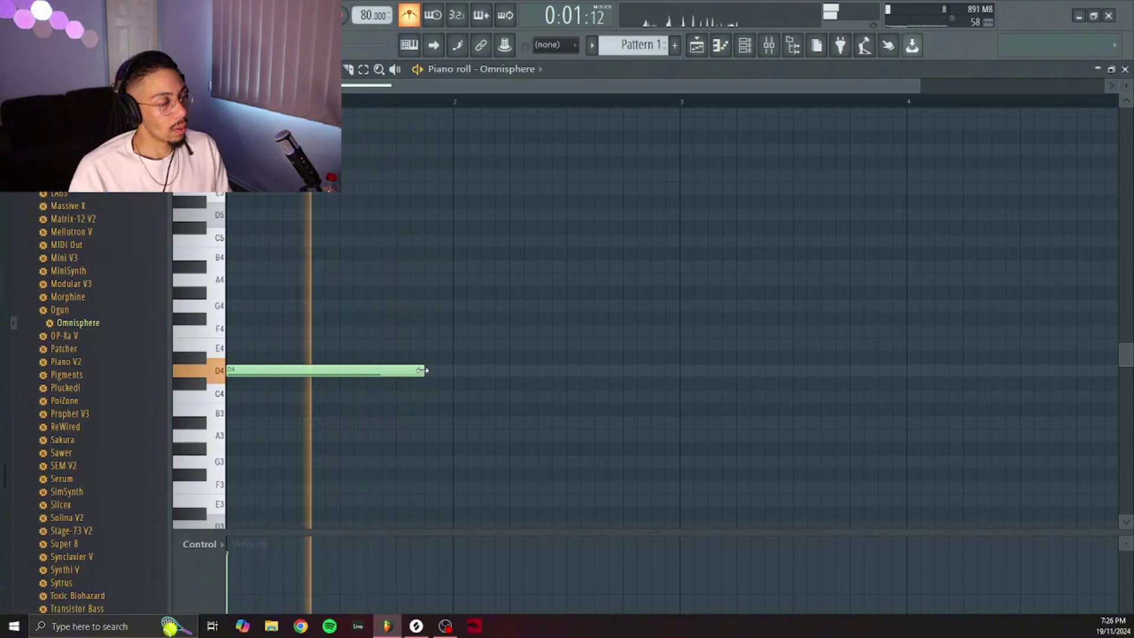
# Add an A3 note after the D4 note, lengthened to bar 3, and a C4 note starting at bar 3
pyautogui.click(429, 435)
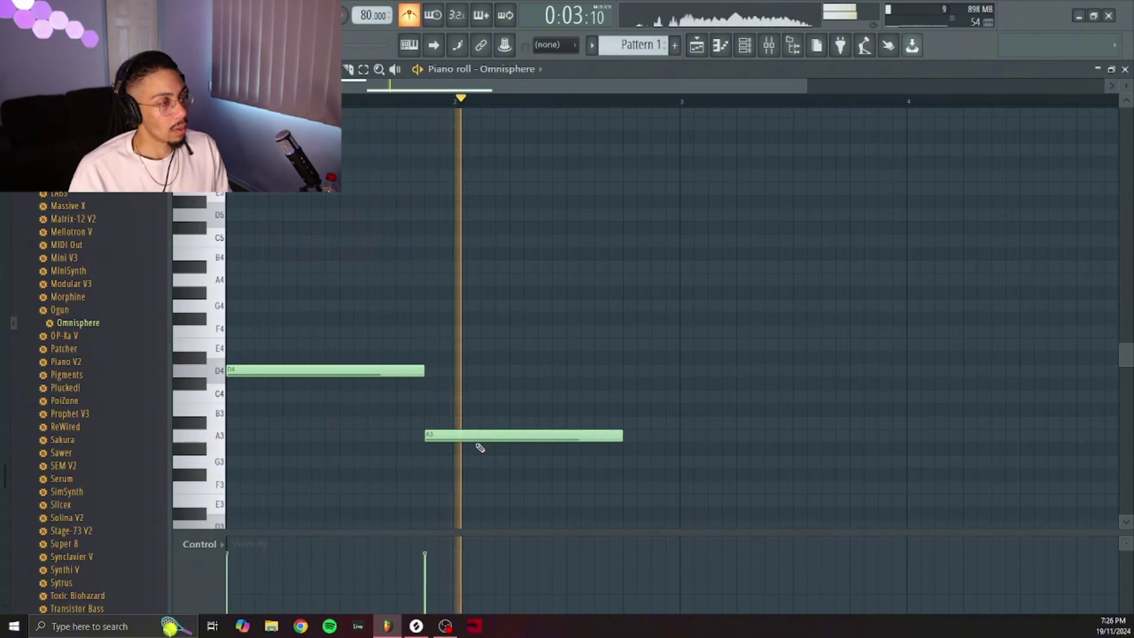
pyautogui.moveTo(620, 439); pyautogui.dragTo(678, 439)
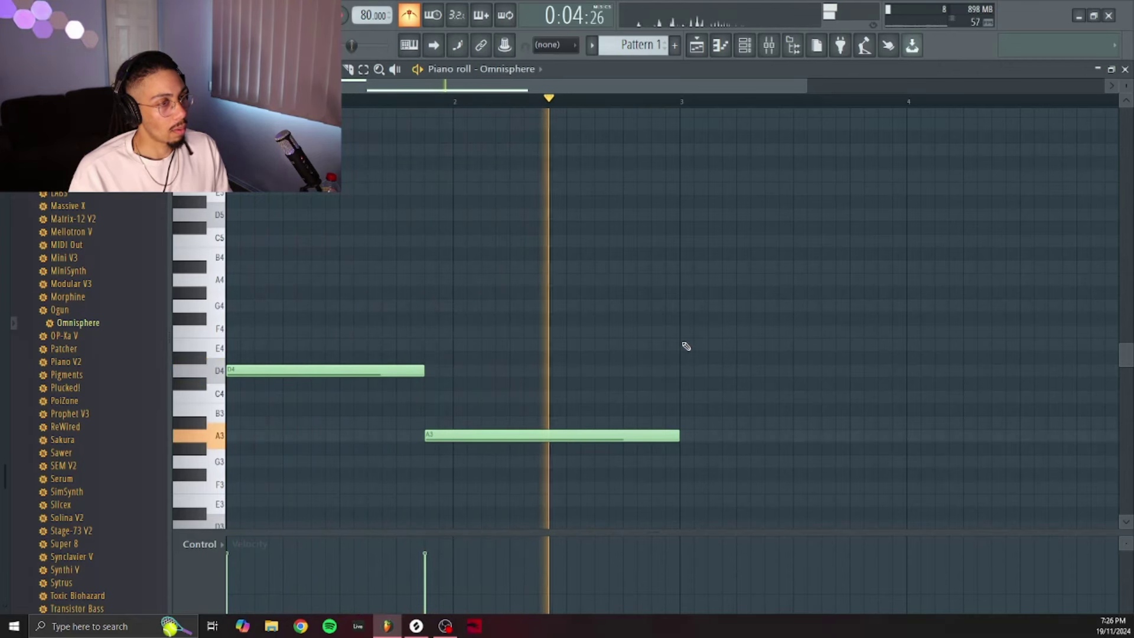
pyautogui.click(683, 396)
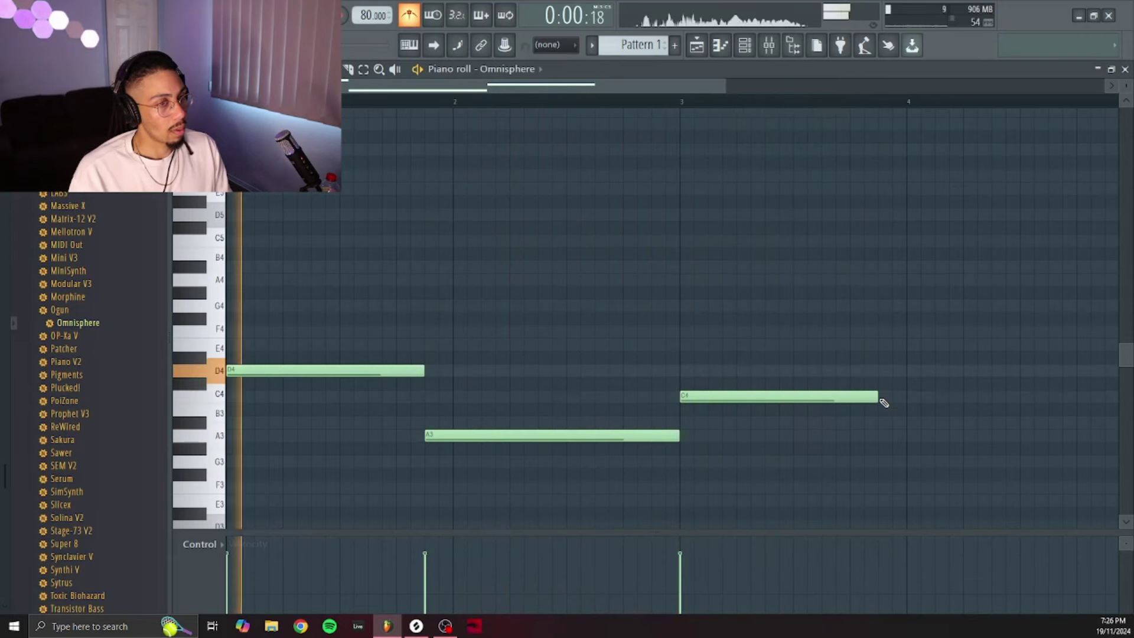
pyautogui.scroll(-2, 834, 101)
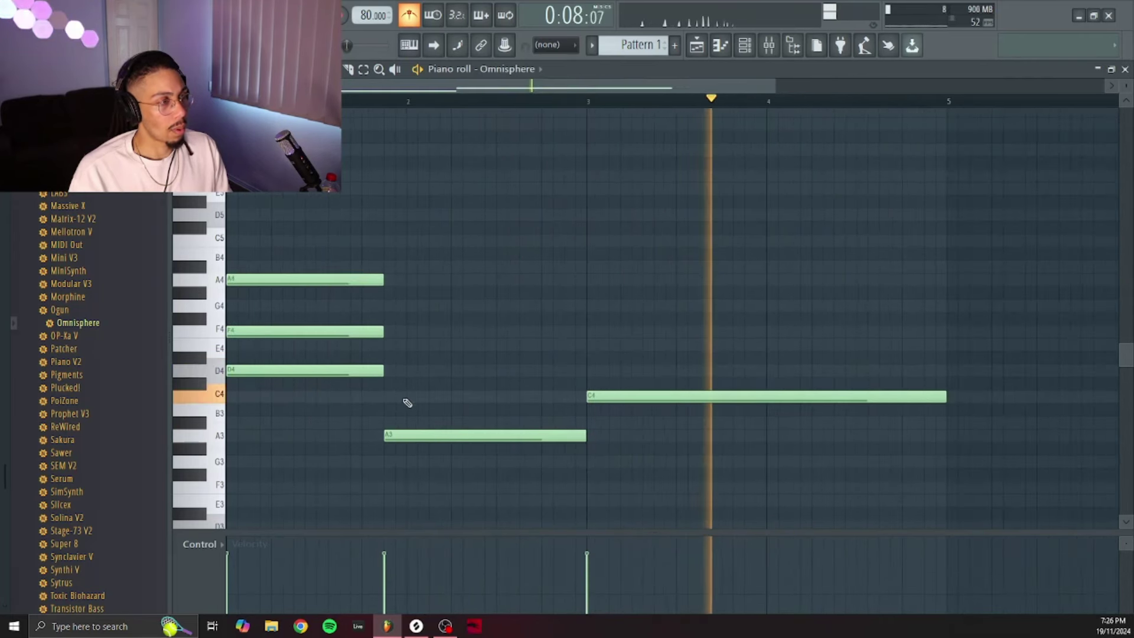
# Stack C4 and E4 above the A3 note and E4 and G4 above the long C4 note, and turn off the metronome
pyautogui.click(387, 396)
pyautogui.click(390, 345)
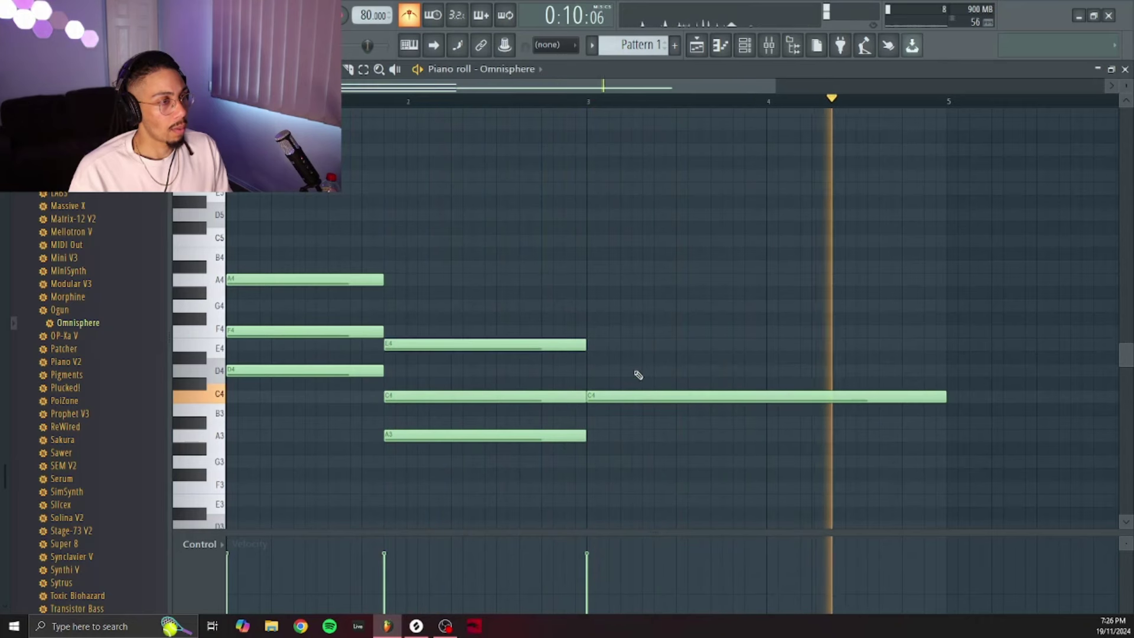
pyautogui.click(589, 345)
pyautogui.click(589, 305)
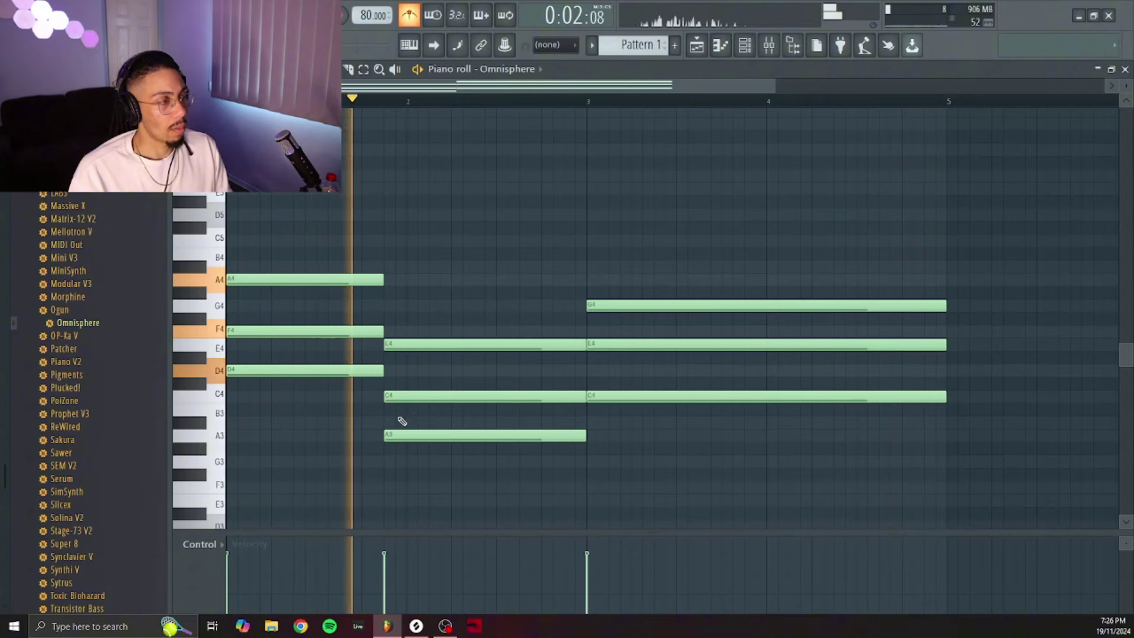
pyautogui.click(409, 16)
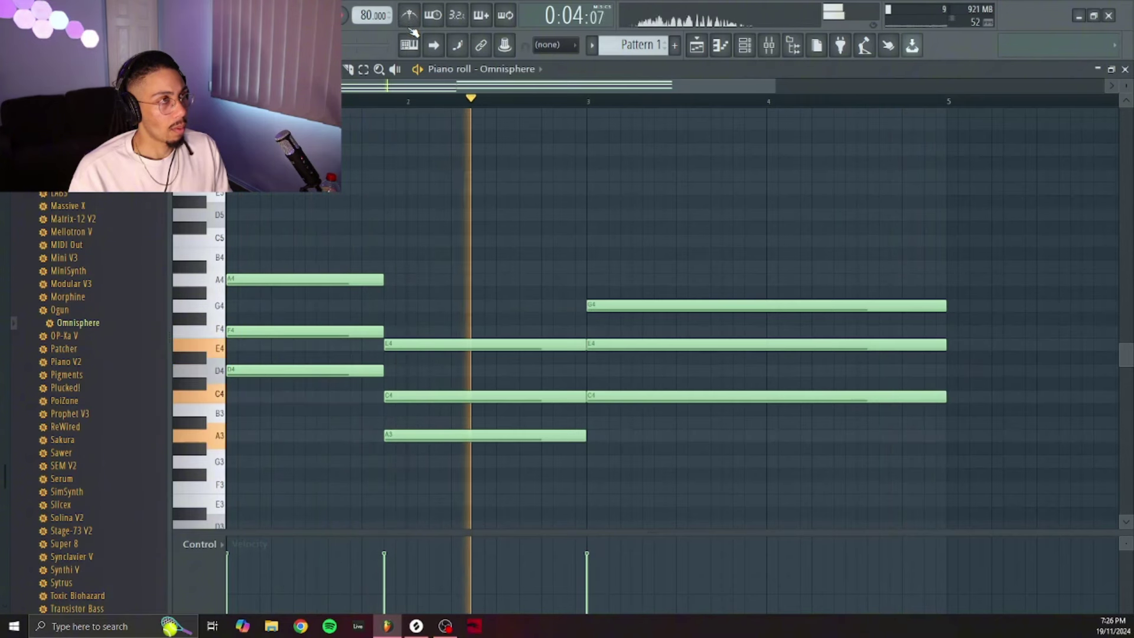
# Top the three chords with an F5, an E5 and a D5 note, each matching its chord's length
pyautogui.click(309, 329)
pyautogui.click(296, 175)
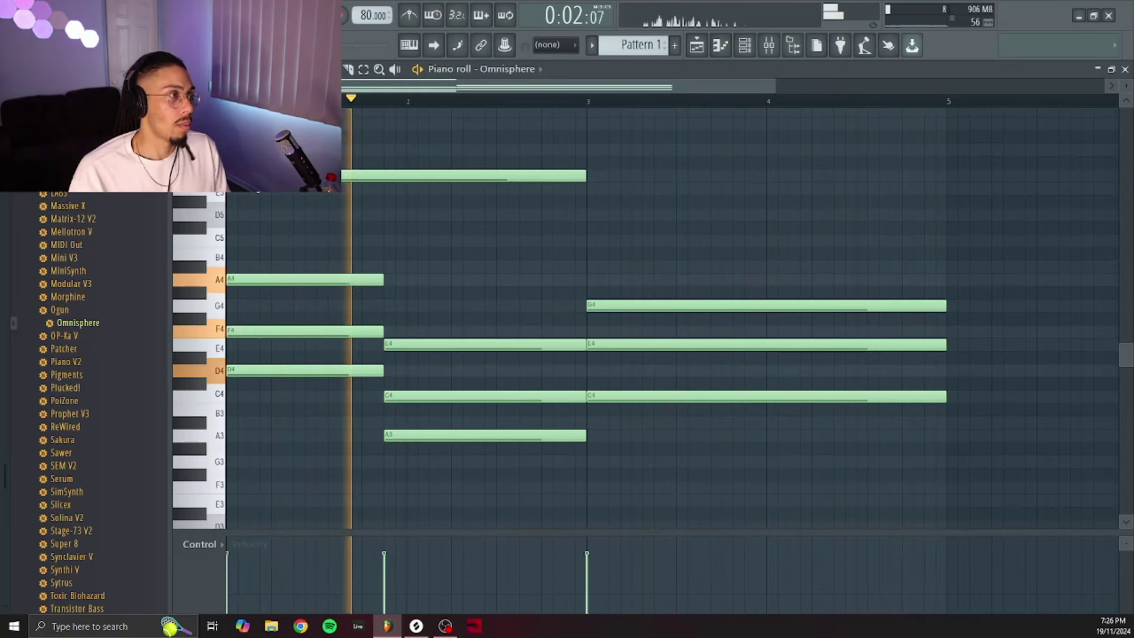
pyautogui.rightClick(310, 175)
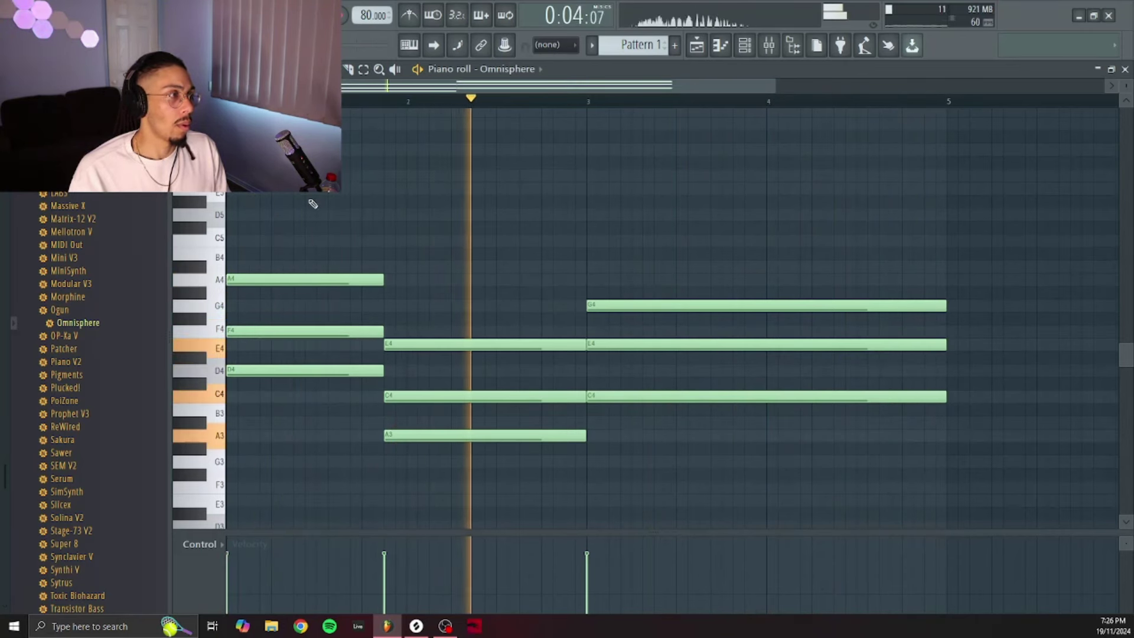
pyautogui.hotkey('ctrl', 'z')
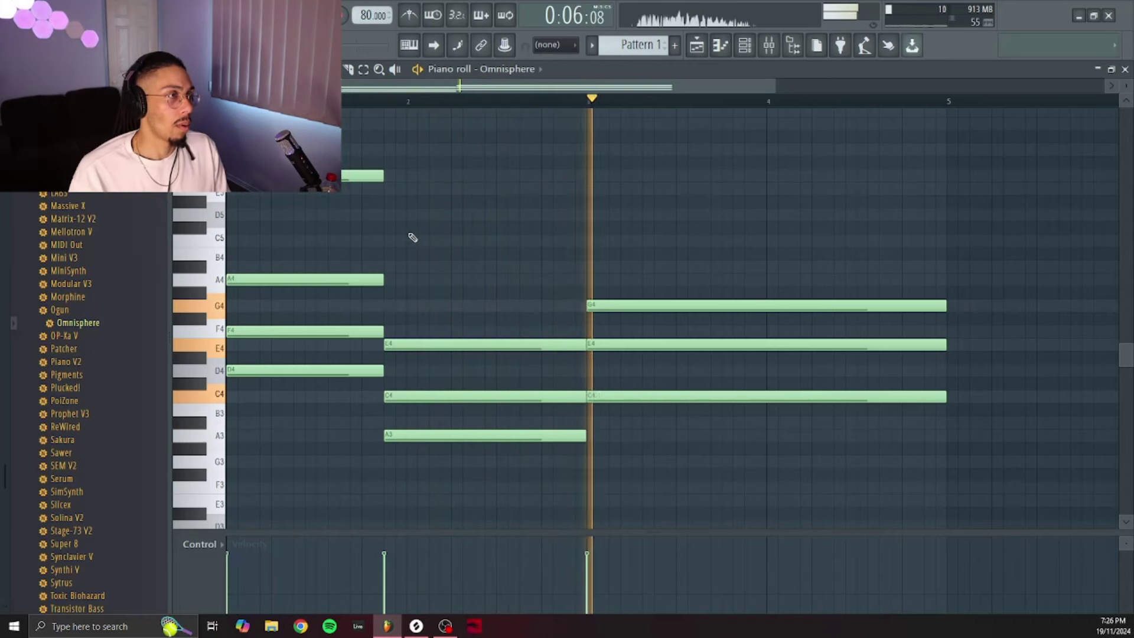
pyautogui.click(393, 215)
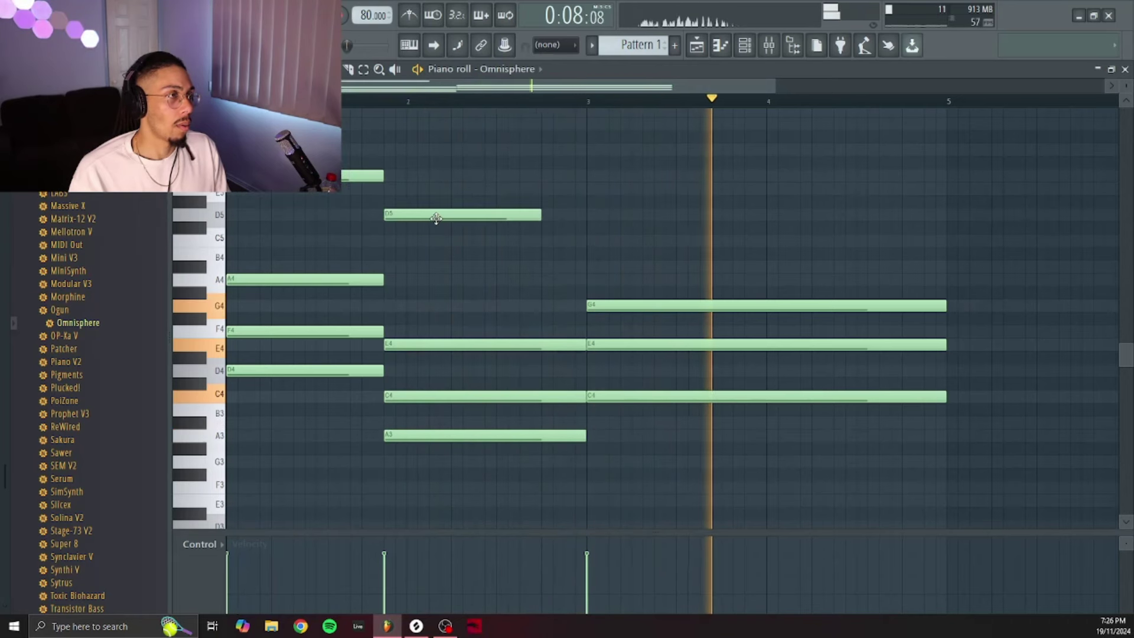
pyautogui.moveTo(436, 219)
pyautogui.mouseDown()
pyautogui.moveTo(435, 254)
pyautogui.moveTo(433, 215)
pyautogui.mouseUp()
pyautogui.scroll(-2, 596, 98)
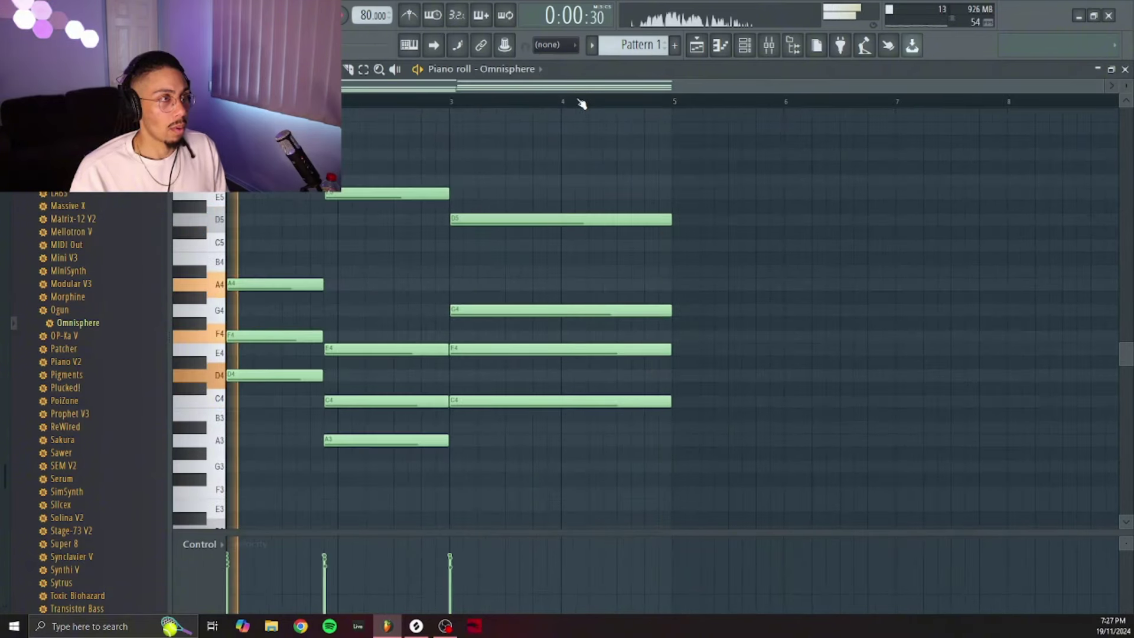
# Duplicate the chords' root notes D4, A3 and C4 one octave lower and stop playback
pyautogui.scroll(3, 582, 105)
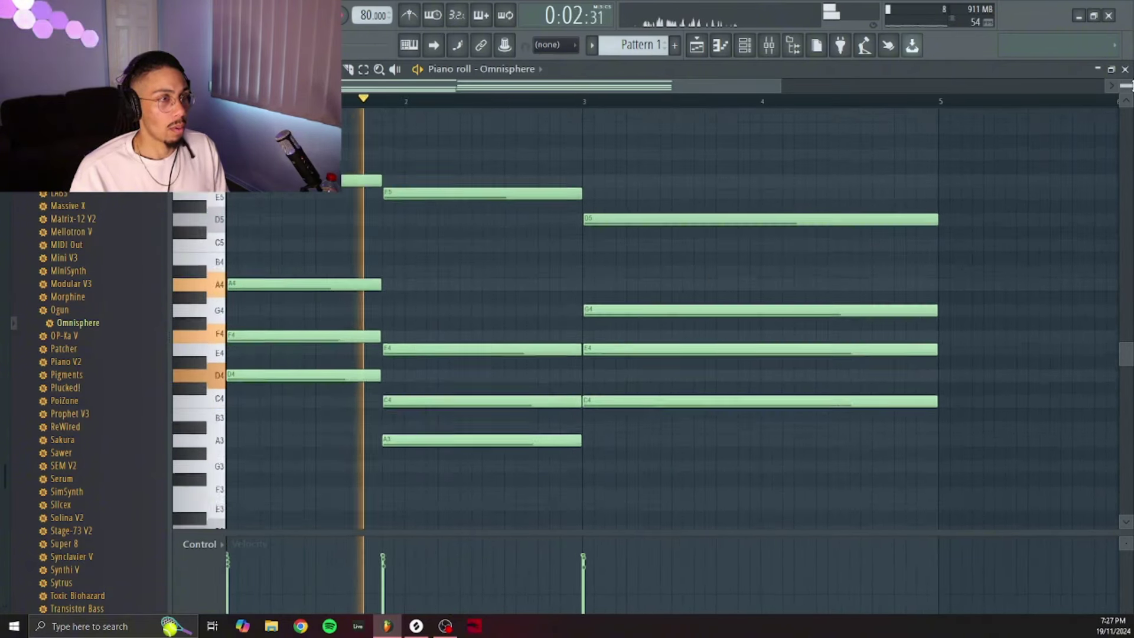
pyautogui.scroll(-1, 581, 296)
pyautogui.scroll(-1, 729, 106)
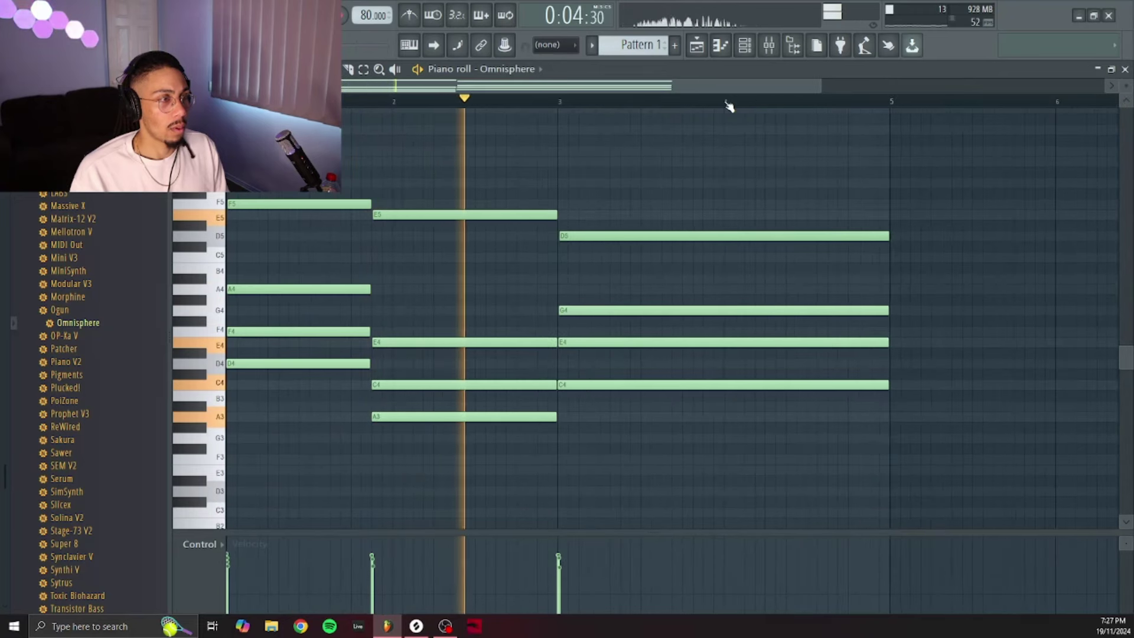
pyautogui.keyDown('ctrl'); pyautogui.click(296, 364); pyautogui.keyUp('ctrl')
pyautogui.keyDown('ctrl'); pyautogui.click(493, 416); pyautogui.keyUp('ctrl')
pyautogui.keyDown('ctrl'); pyautogui.click(622, 385); pyautogui.keyUp('ctrl')
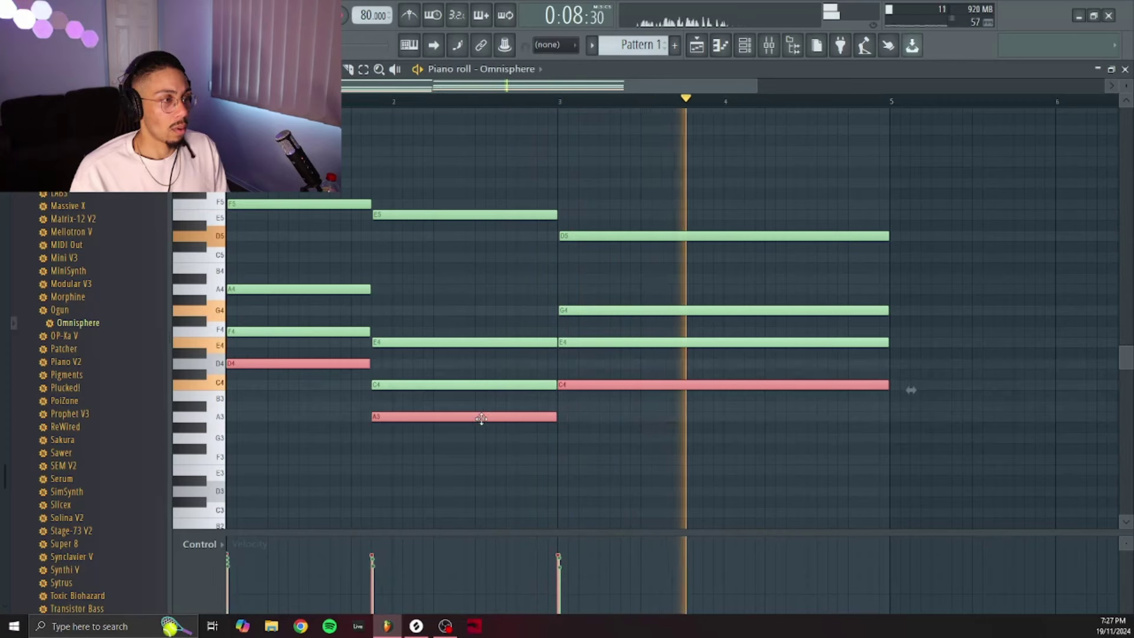
pyautogui.hotkey('ctrl', 'Down')
pyautogui.press('space')
# Rename the Omnisphere channel in the channel rack as Chords
pyautogui.press('F5')
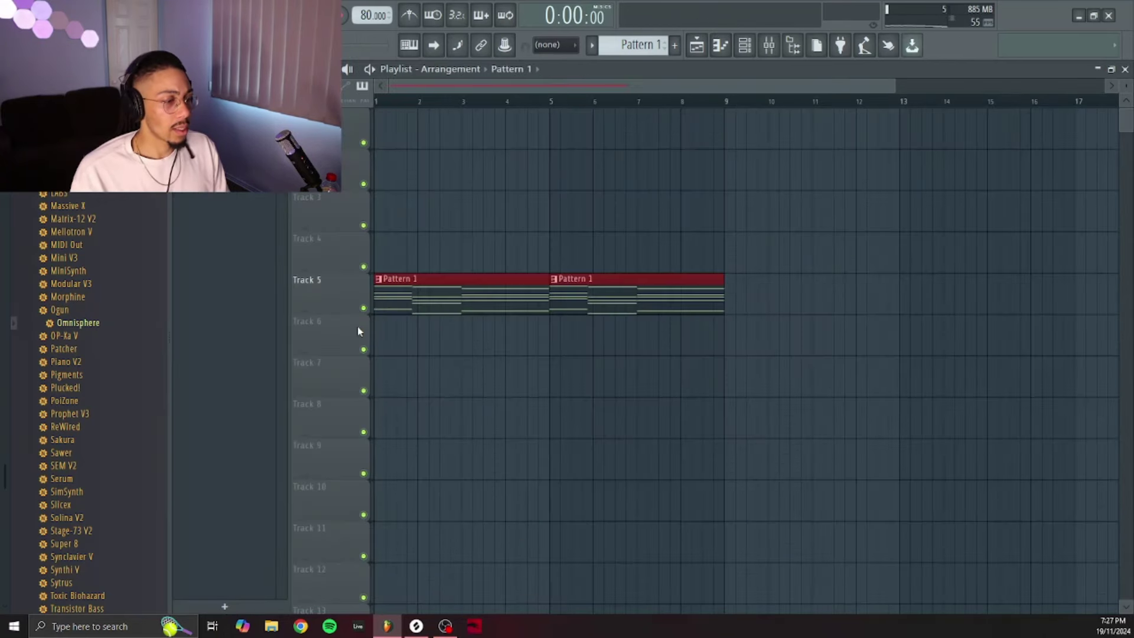
pyautogui.scroll(-2, 660, 109)
pyautogui.click(745, 46)
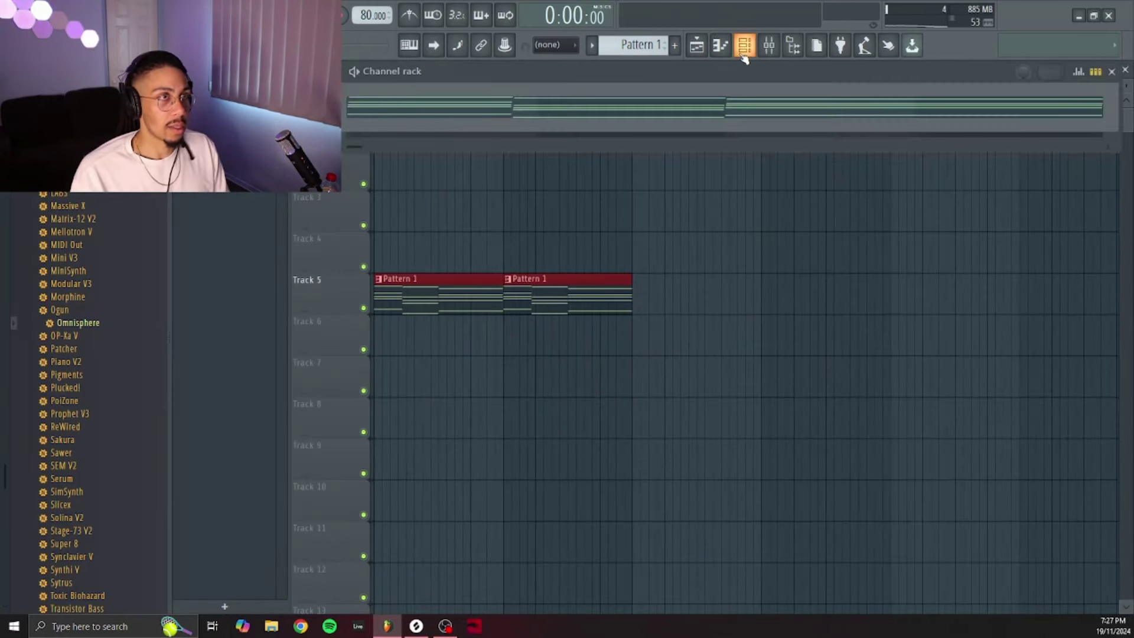
pyautogui.rightClick(332, 103)
pyautogui.click(423, 131)
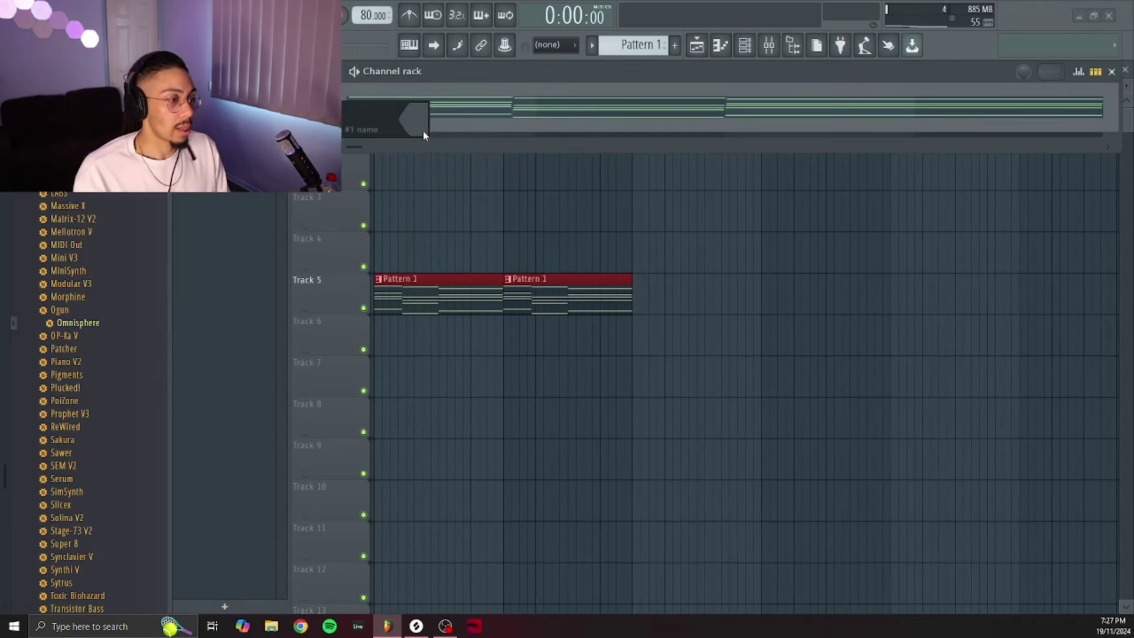
pyautogui.click(423, 135)
pyautogui.click(506, 108)
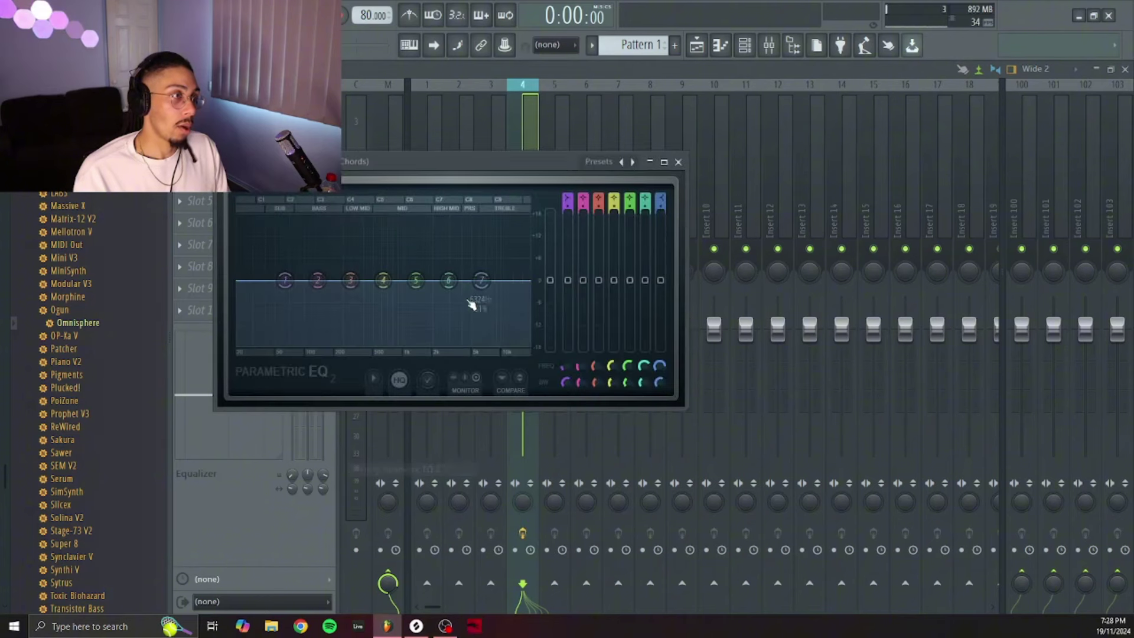
# Make band 7 of the Chords track's Parametric EQ 2 a low-pass filter and lower its frequency to between bands 4 and 5
pyautogui.click(582, 335)
pyautogui.moveTo(481, 280); pyautogui.dragTo(421, 280)
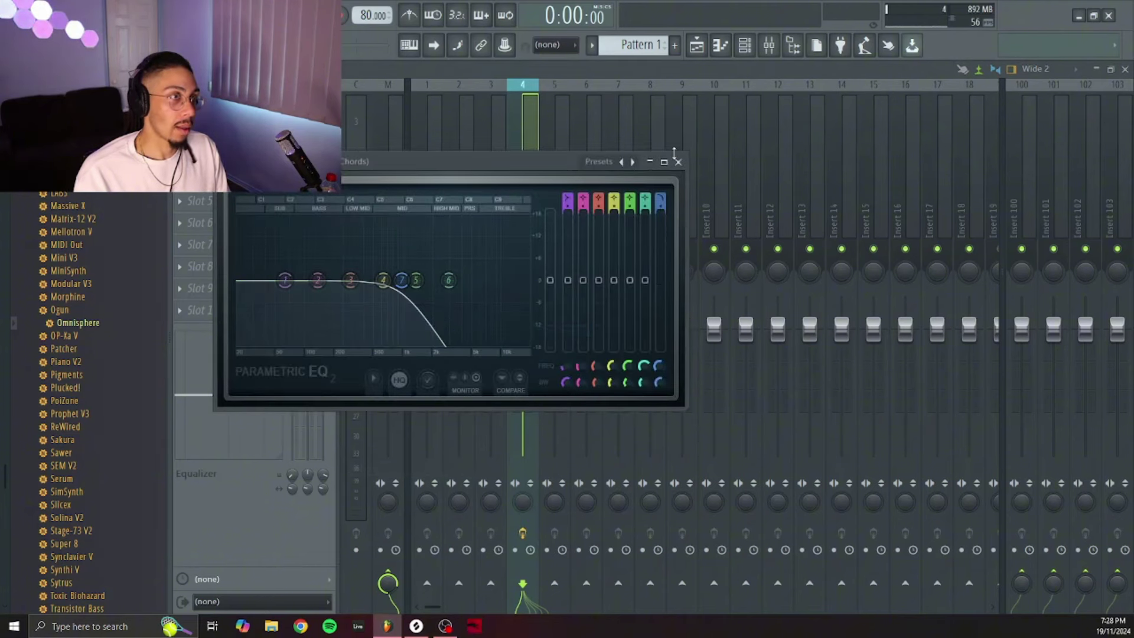
pyautogui.click(677, 161)
# Add Fruity Flangus to the Chords mixer track and play the pattern to audition the effect
pyautogui.click(181, 195)
pyautogui.press('space')
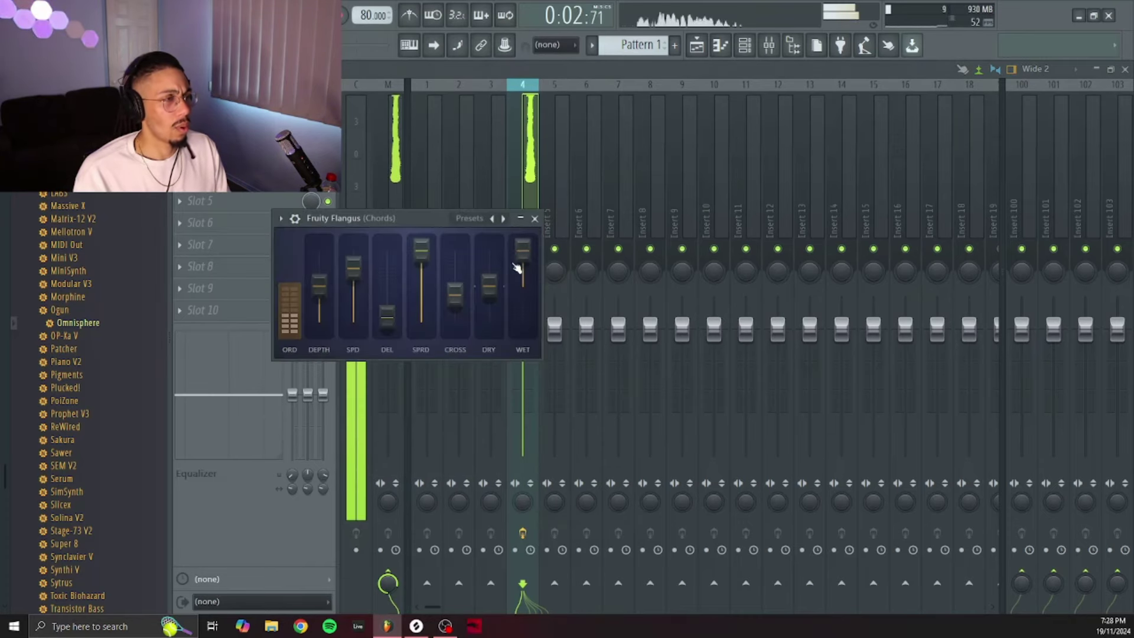
pyautogui.click(534, 219)
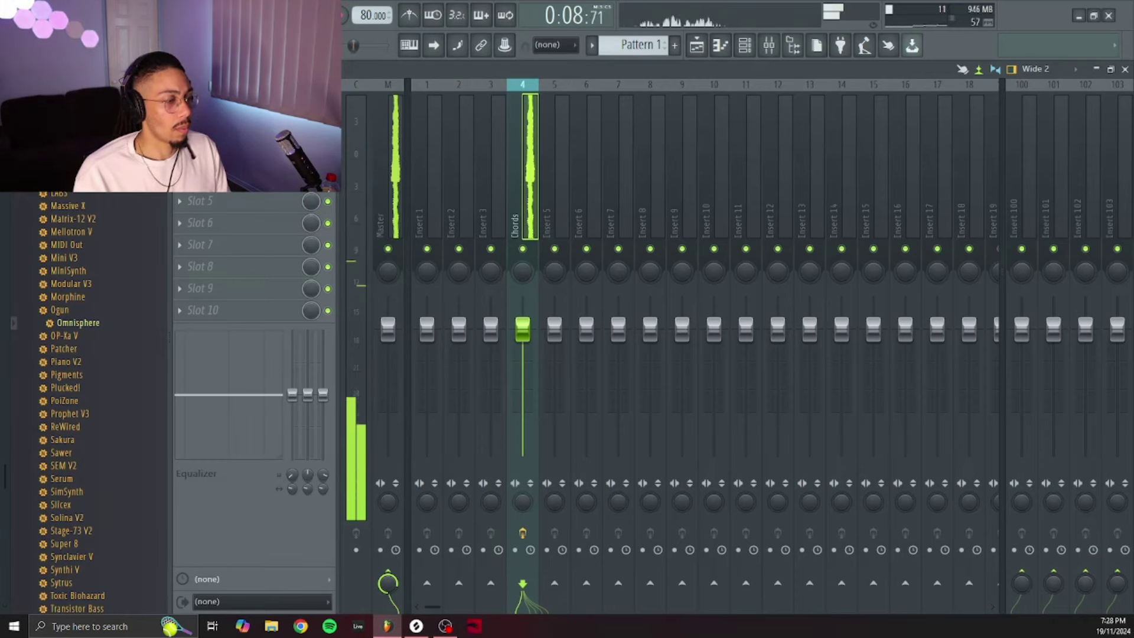
# Add ValhallaSupermassive to the Chords mixer track and load its Brass Blatt reverb preset
pyautogui.scroll(-10, 94, 473)
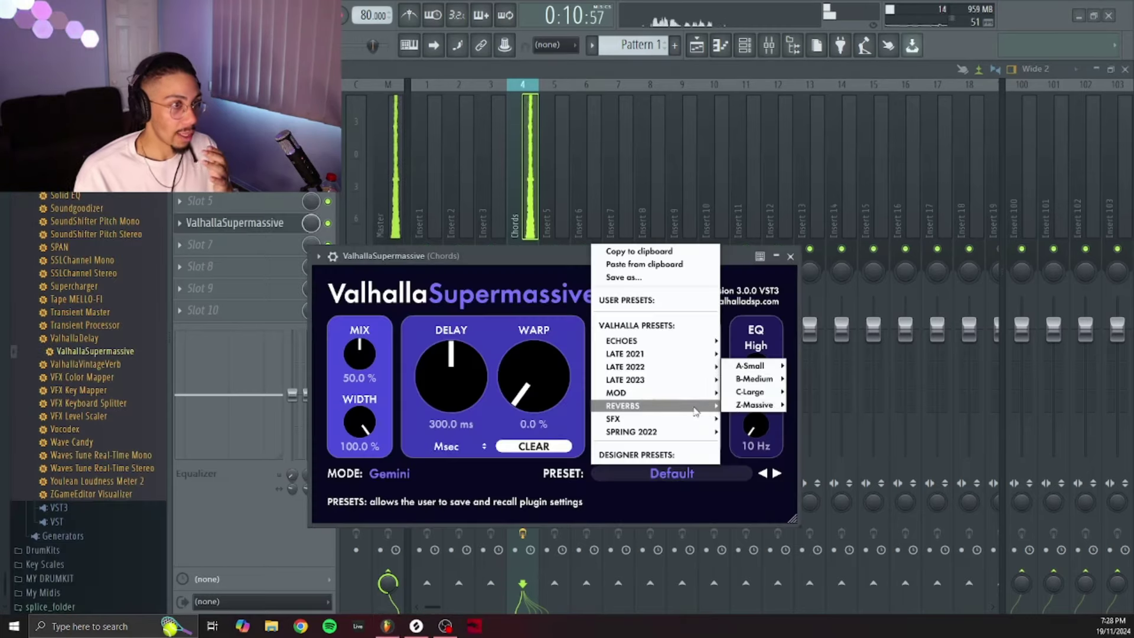
pyautogui.moveTo(758, 371)
pyautogui.click(826, 262)
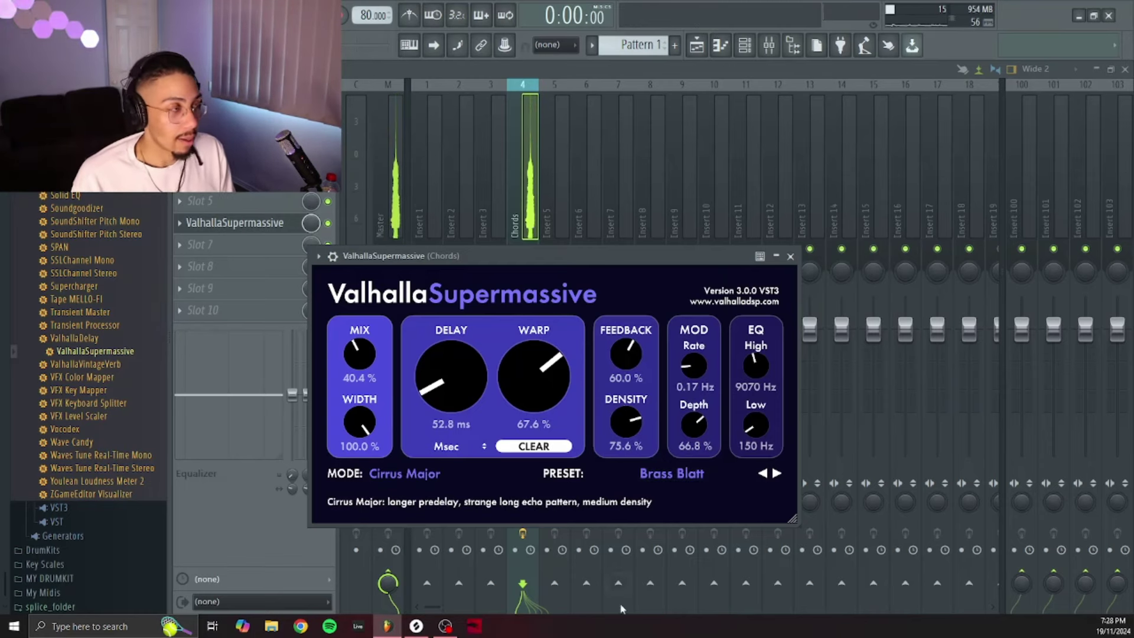
# Raise the two selected melody notes just before bar 7 of the Chords piano roll to D6 and C#6
pyautogui.press('F7')
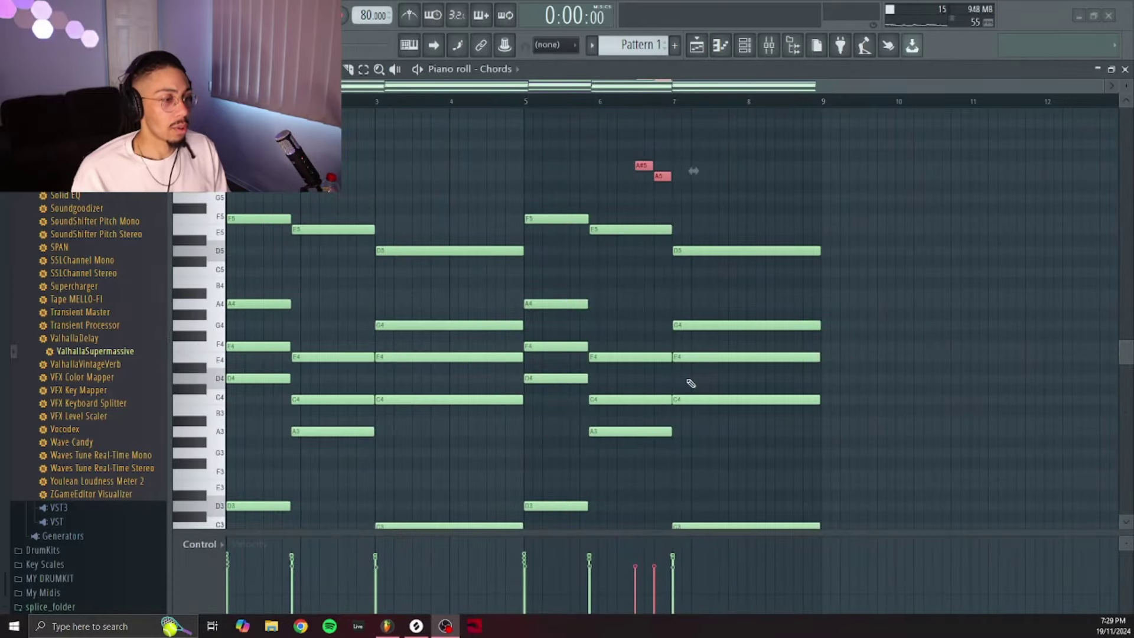
pyautogui.scroll(3, 689, 384)
pyautogui.scroll(3, 625, 105)
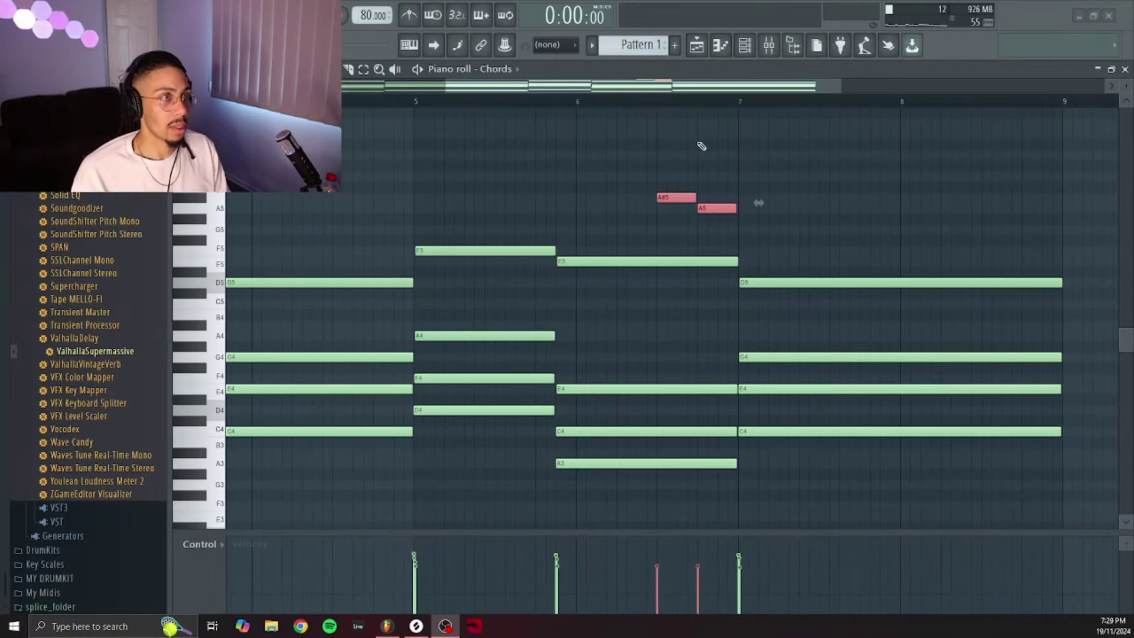
pyautogui.moveTo(683, 200); pyautogui.dragTo(685, 150)
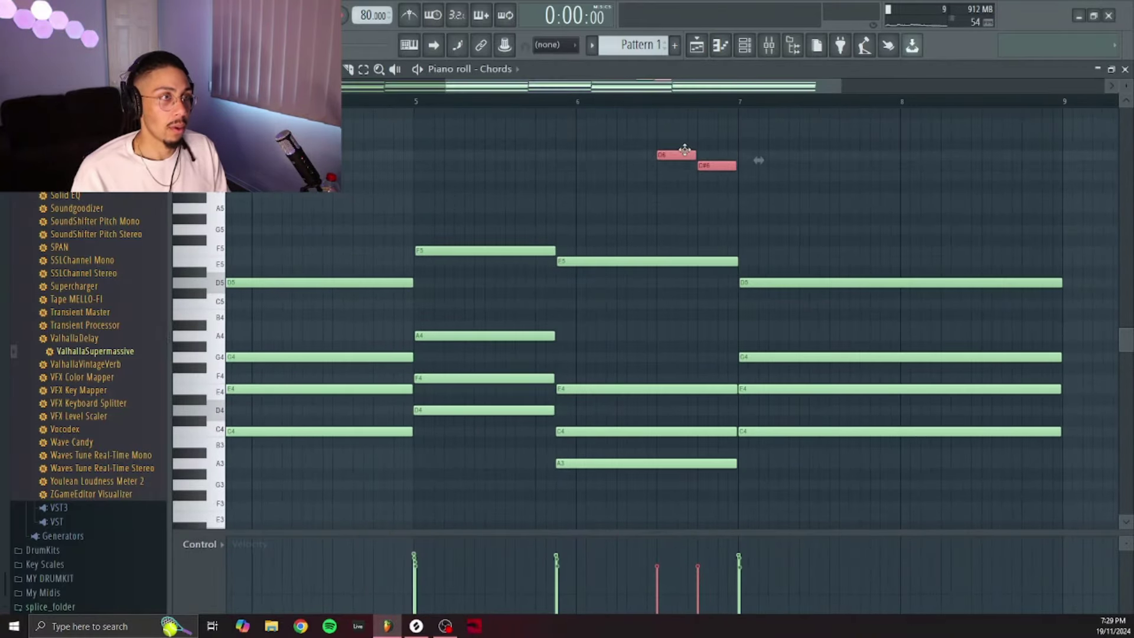
# Move the isolated short F6 note to E6 at the start of the chord just before bar 6, and extend it toward the next F6
pyautogui.scroll(2, 698, 202)
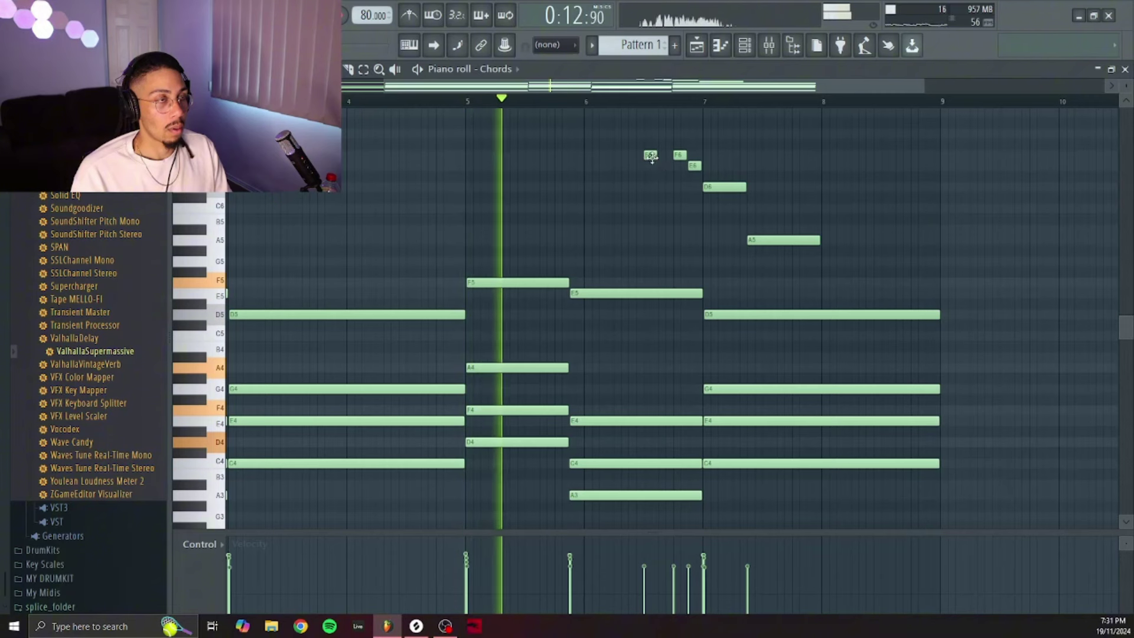
pyautogui.moveTo(650, 155); pyautogui.dragTo(591, 156)
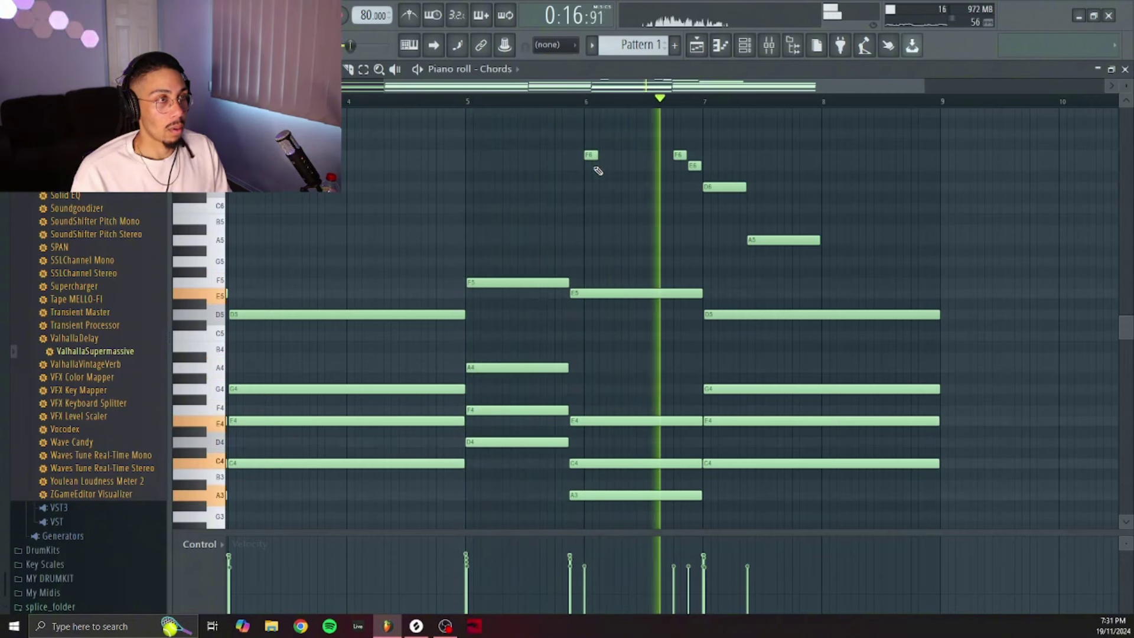
pyautogui.moveTo(591, 157); pyautogui.dragTo(576, 157)
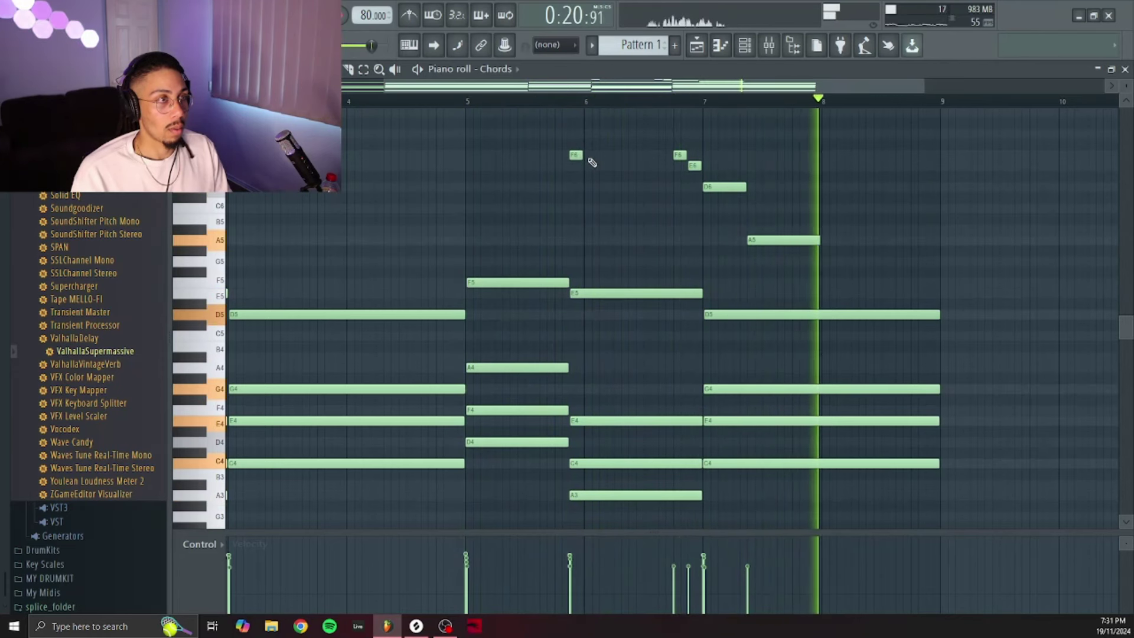
pyautogui.moveTo(577, 156); pyautogui.dragTo(577, 167)
pyautogui.press('space')
pyautogui.press('space')
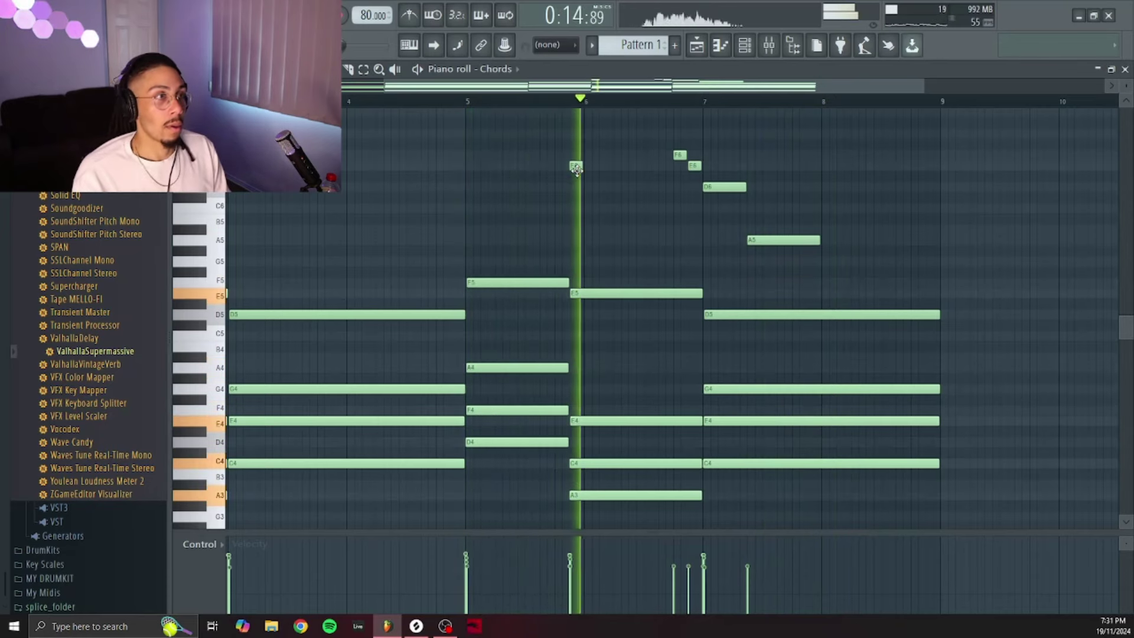
pyautogui.moveTo(583, 167); pyautogui.dragTo(667, 170)
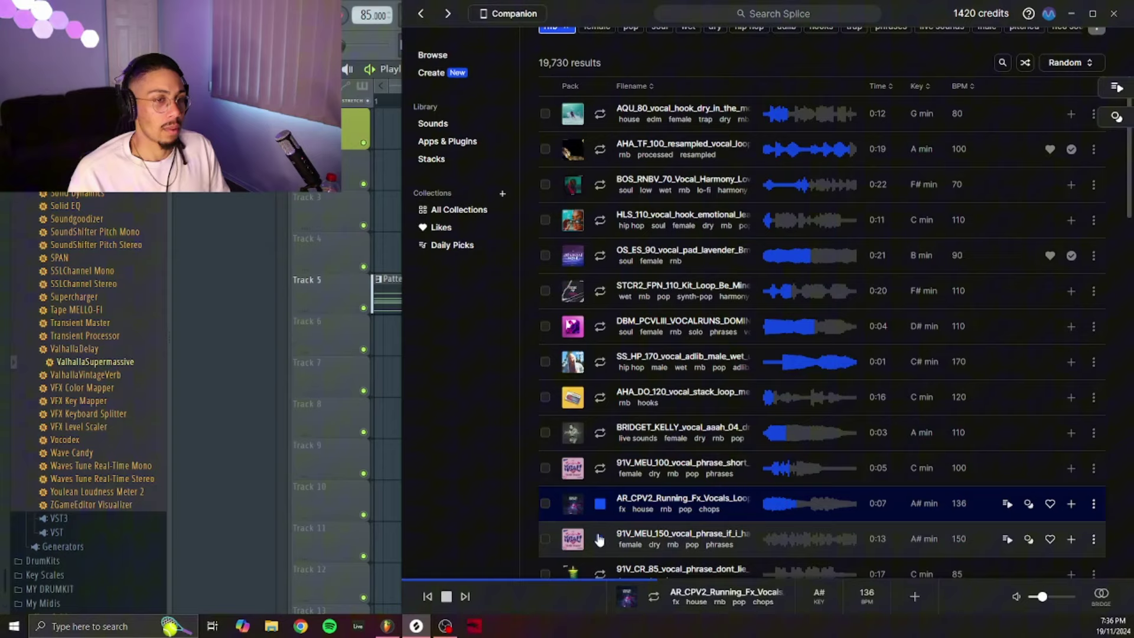
# Audition the vocal samples in the Splice results, then like and download the 91V_MEU_150 female vocal phrase in A# min
pyautogui.scroll(-2, 599, 539)
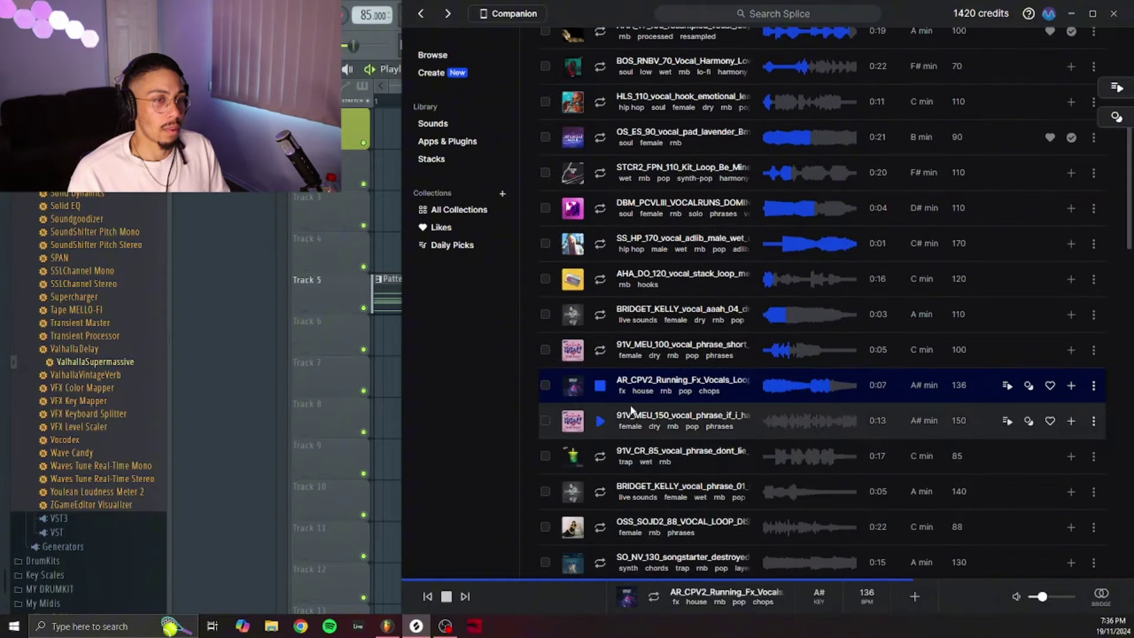
pyautogui.scroll(5, 631, 410)
pyautogui.scroll(-6, 628, 384)
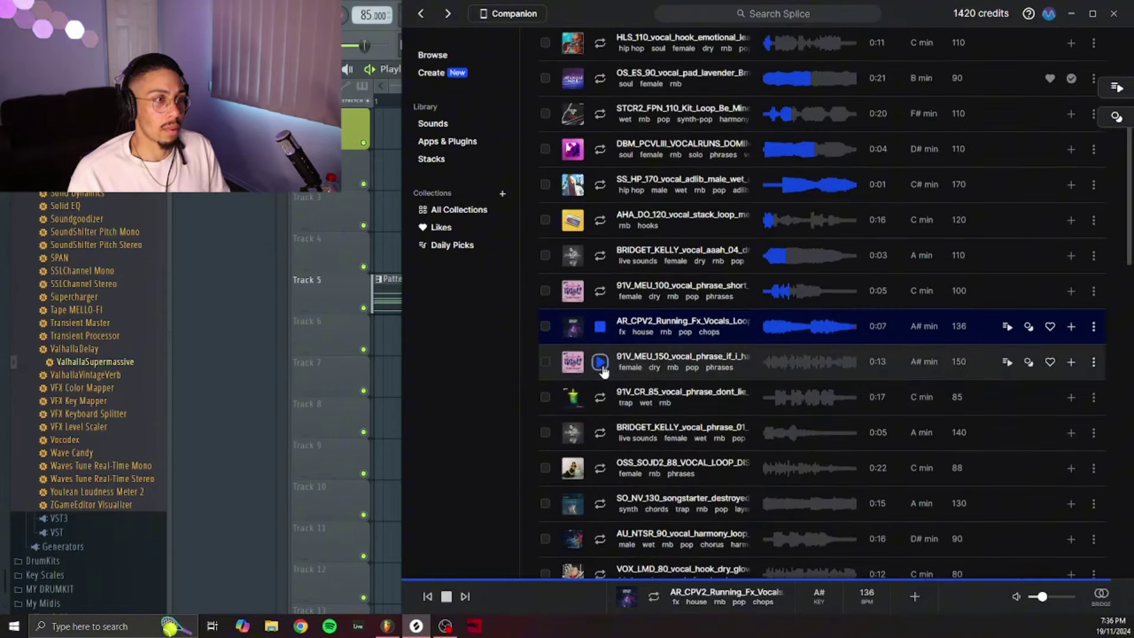
pyautogui.click(600, 363)
pyautogui.click(601, 398)
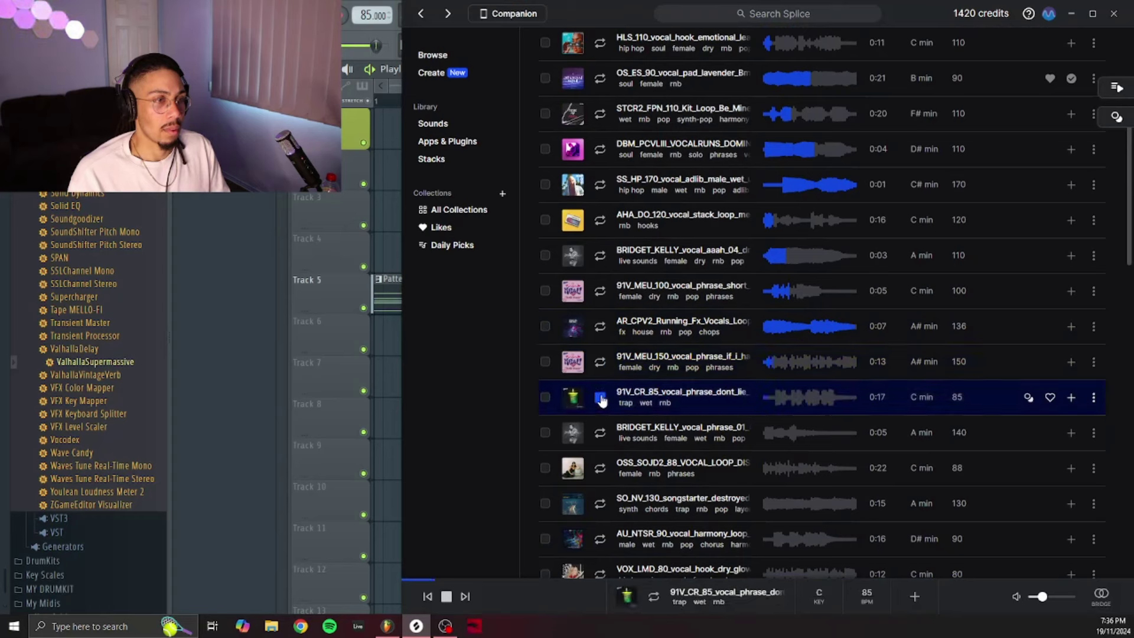
pyautogui.click(600, 361)
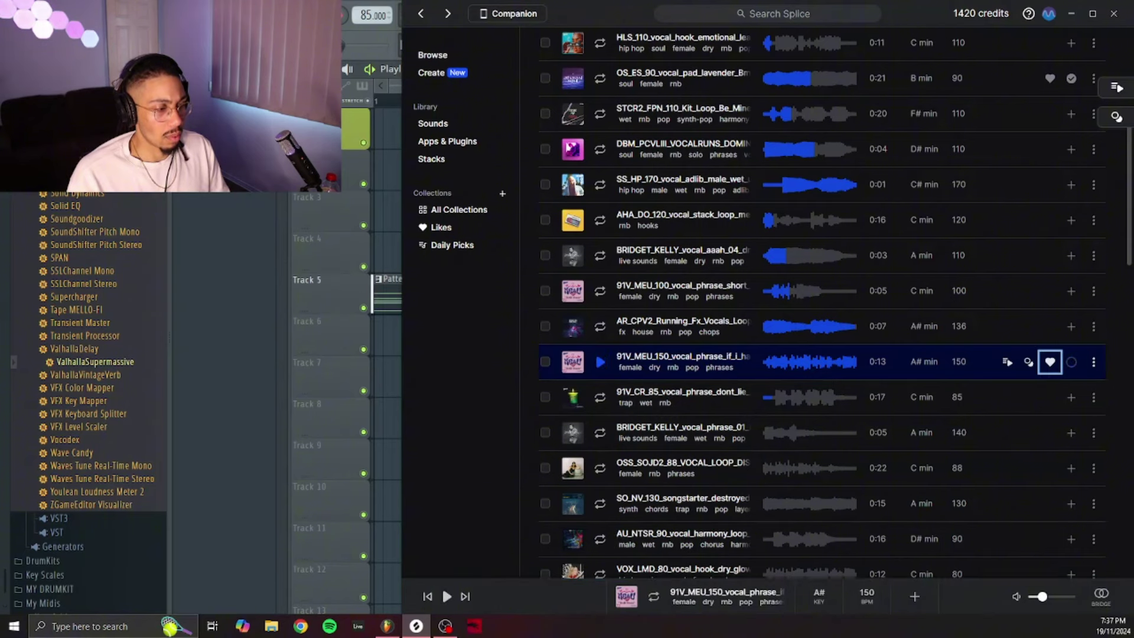
# Bring the downloaded 91V_MEU_150 vocal phrase from Splice into the FL Studio playlist
pyautogui.hotkey('alt', 'Tab')
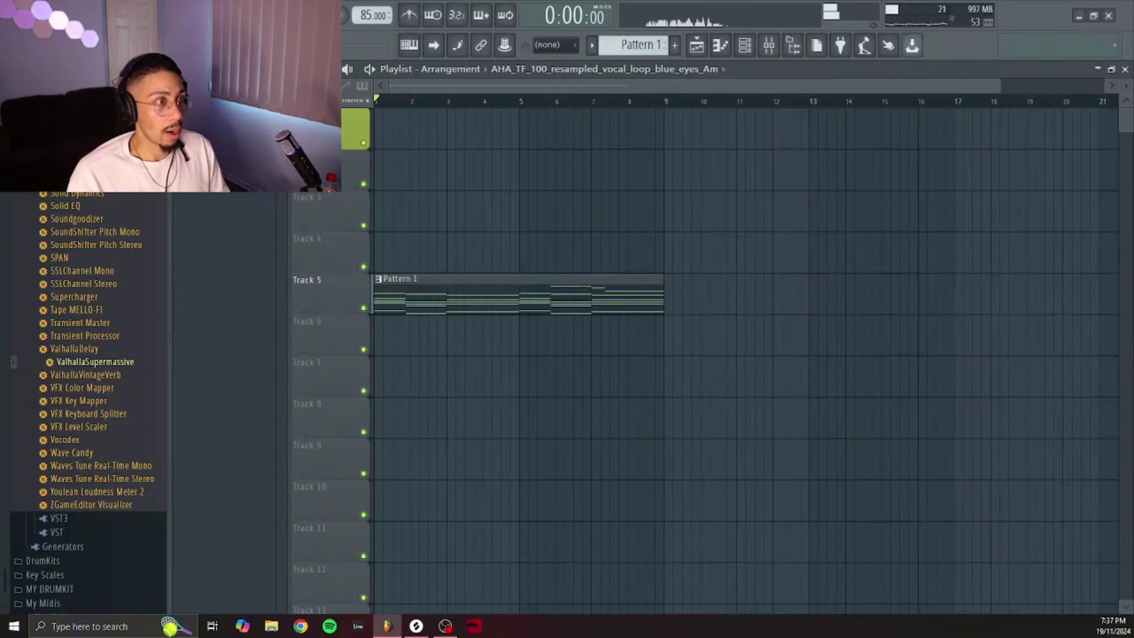
pyautogui.click(415, 626)
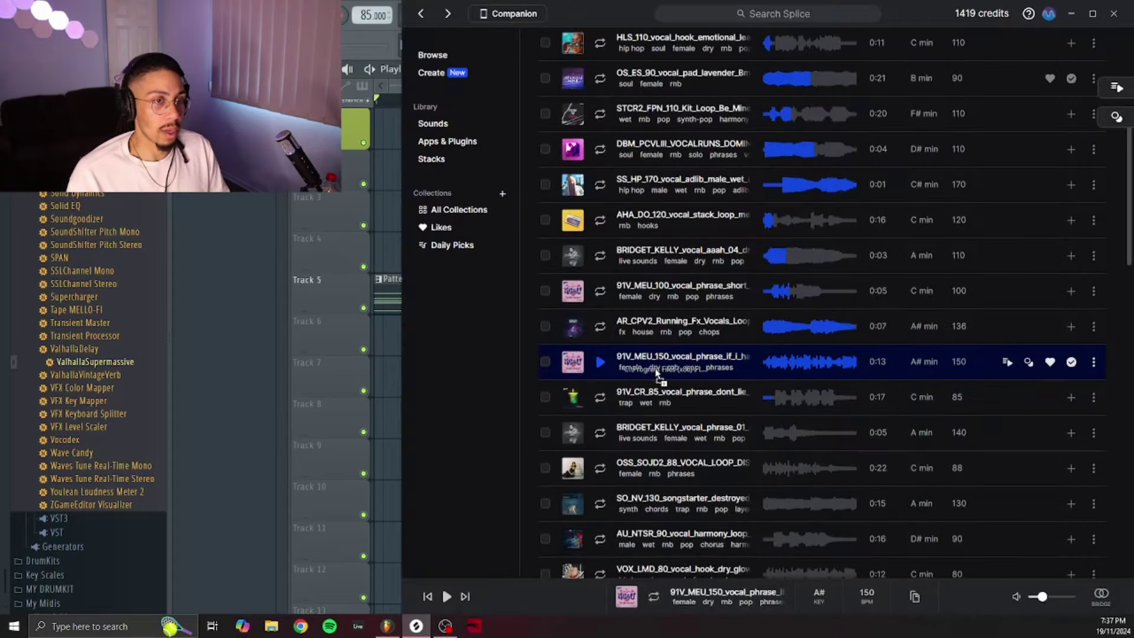
pyautogui.moveTo(399, 395); pyautogui.dragTo(399, 395)
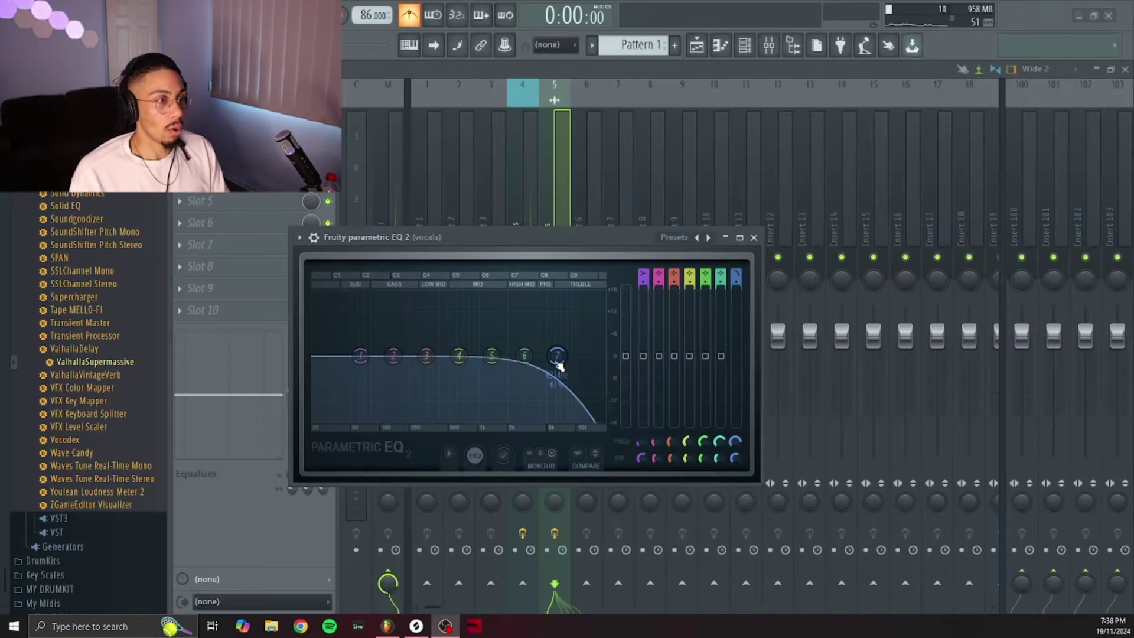
# Lower the high-cut band 7 of the vocals' Fruity Parametric EQ 2 to between bands 4 and 5, and close the EQ
pyautogui.scroll(-3, 498, 377)
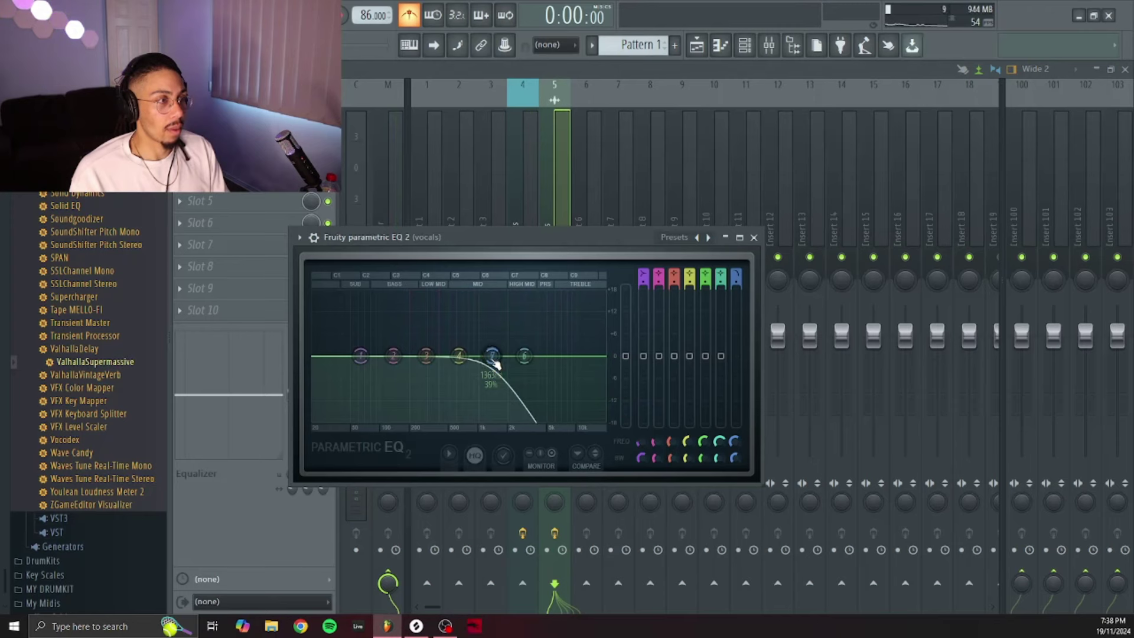
pyautogui.moveTo(497, 362); pyautogui.dragTo(487, 363)
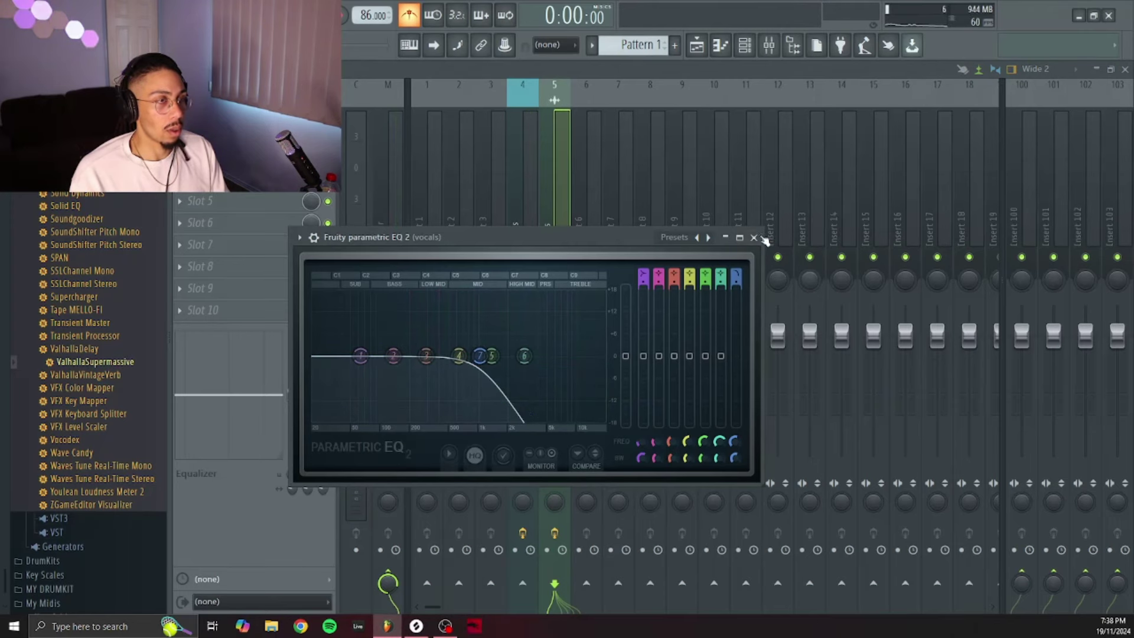
pyautogui.click(755, 238)
# Add Fruity Flangus to the vocals mixer track and close its window
pyautogui.click(189, 204)
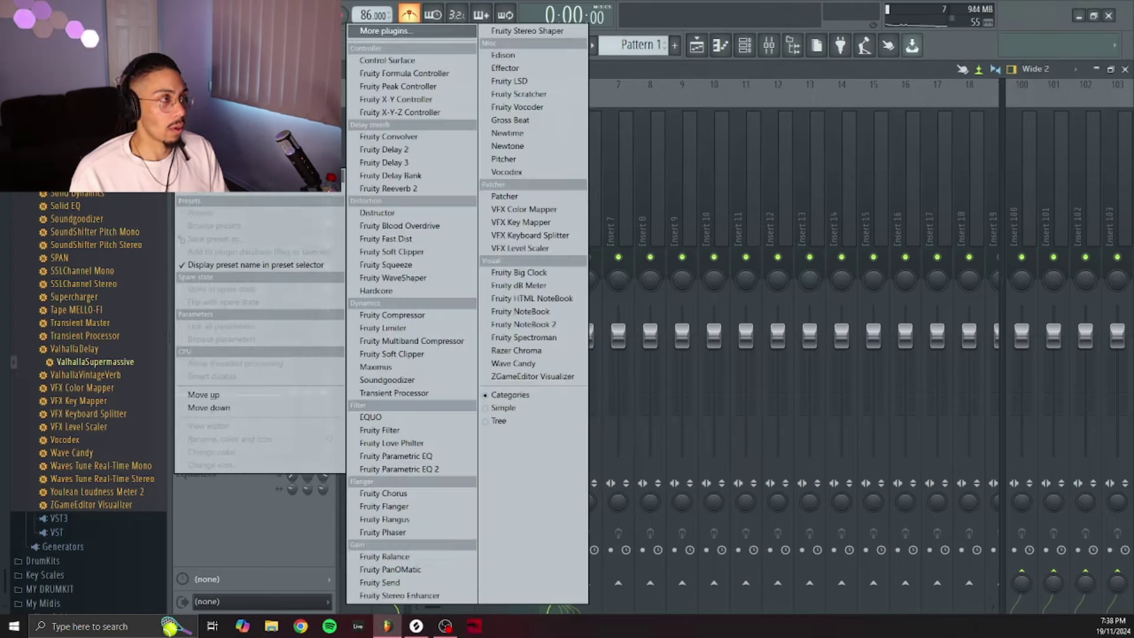
pyautogui.click(438, 536)
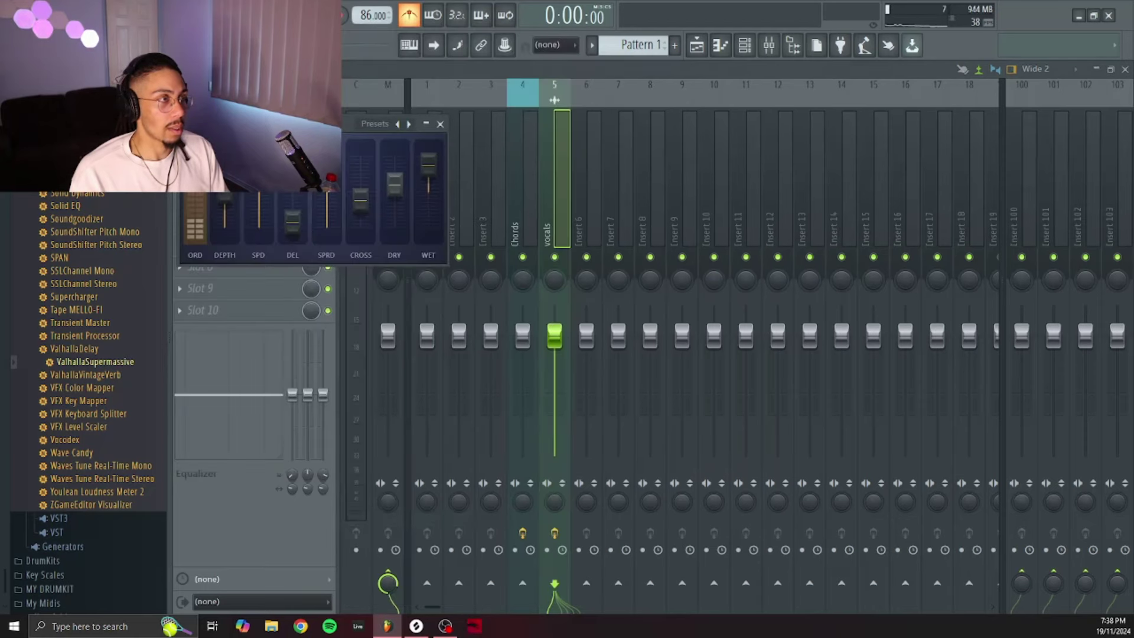
pyautogui.click(440, 124)
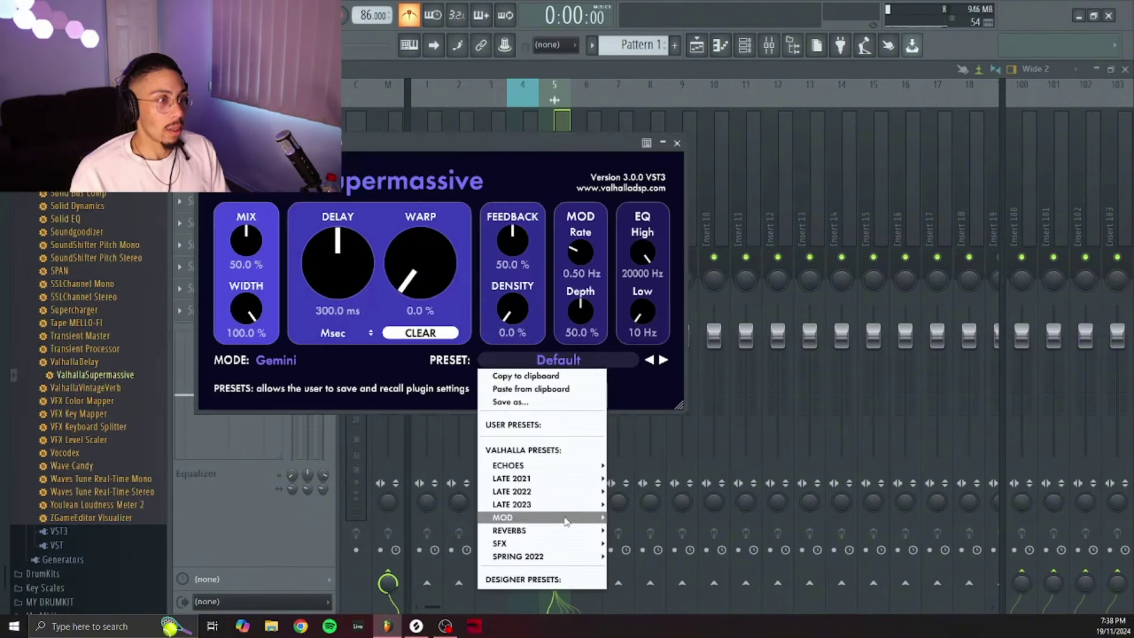
# Load a preset from the A-Small reverbs category in ValhallaSupermassive on the vocals mixer track
pyautogui.moveTo(561, 531)
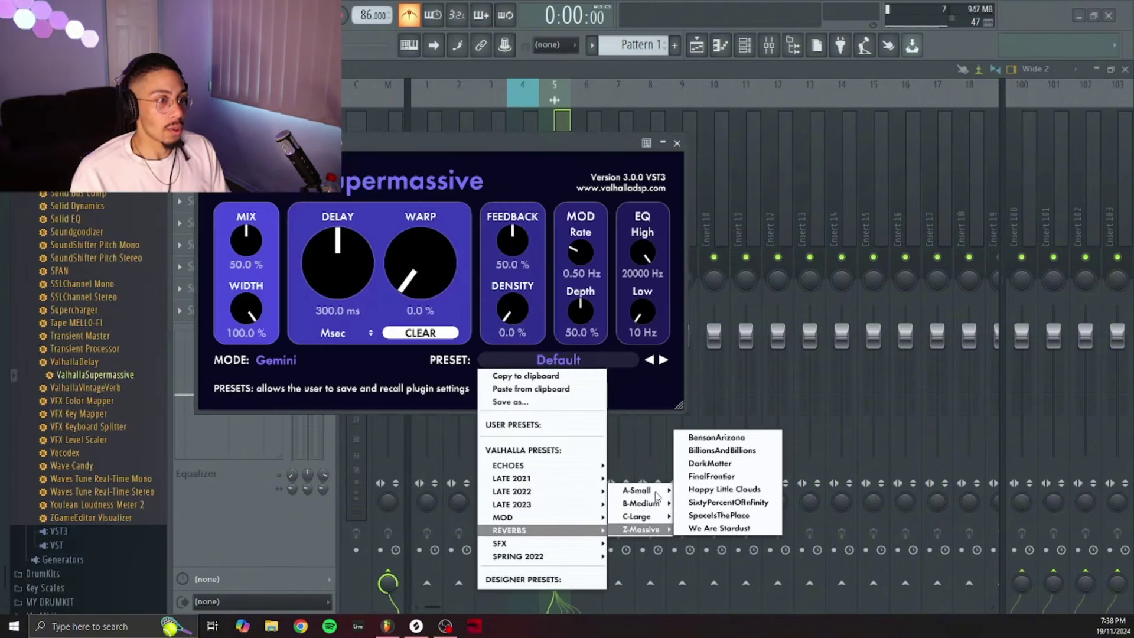
pyautogui.moveTo(637, 490)
pyautogui.click(731, 392)
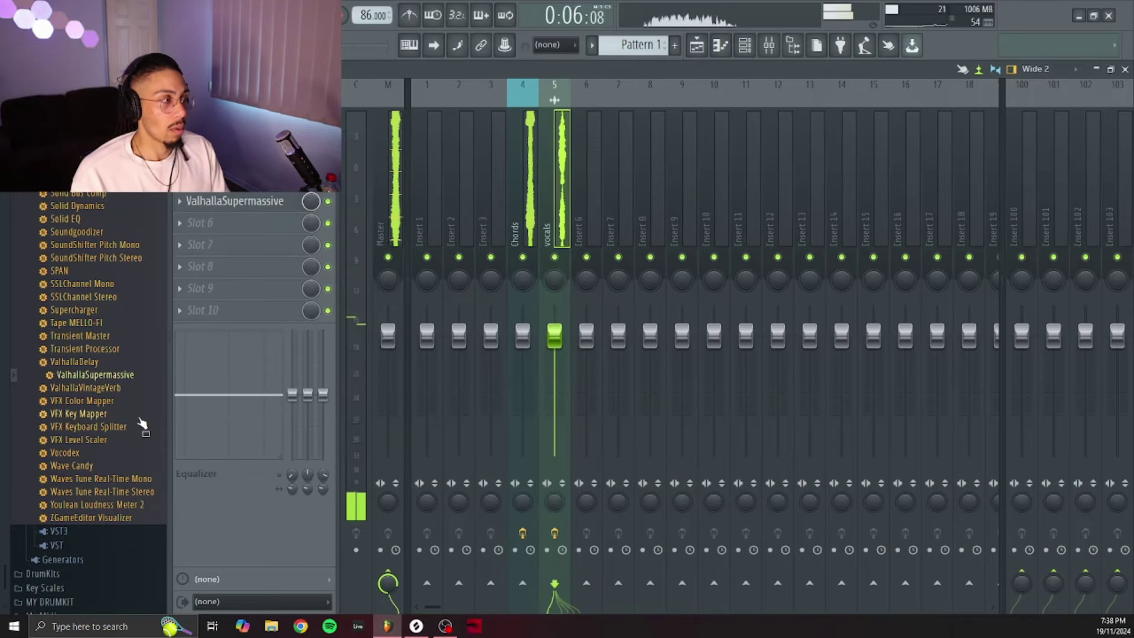
# Look through the effect plugins and add Fruity Delay 3 to slot 7 of the vocals mixer track
pyautogui.scroll(6, 141, 421)
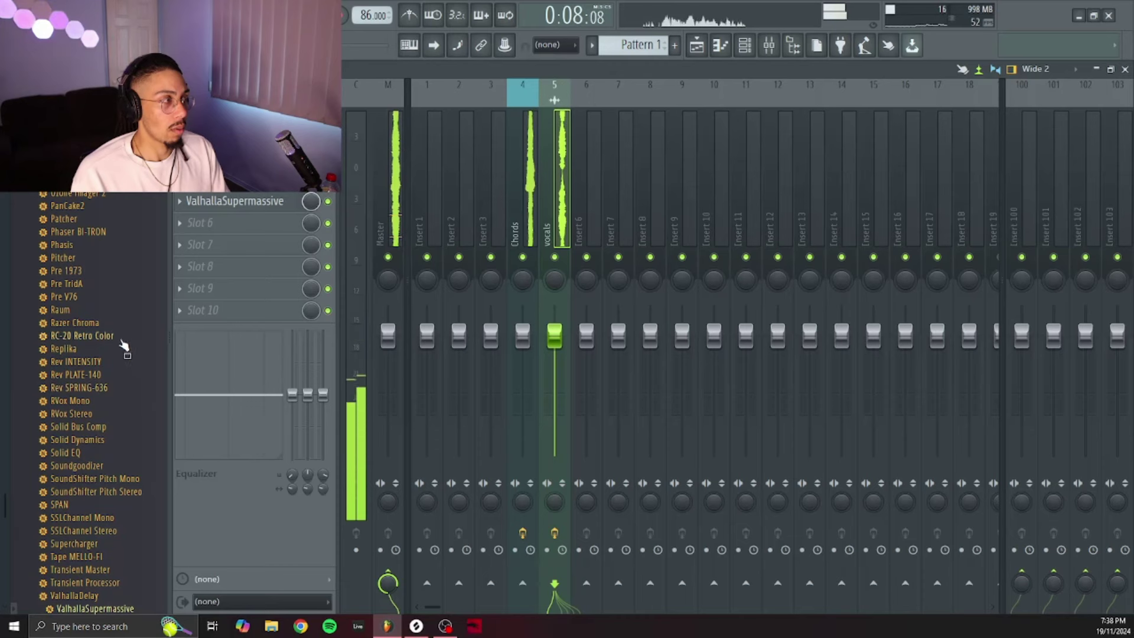
pyautogui.scroll(4, 123, 344)
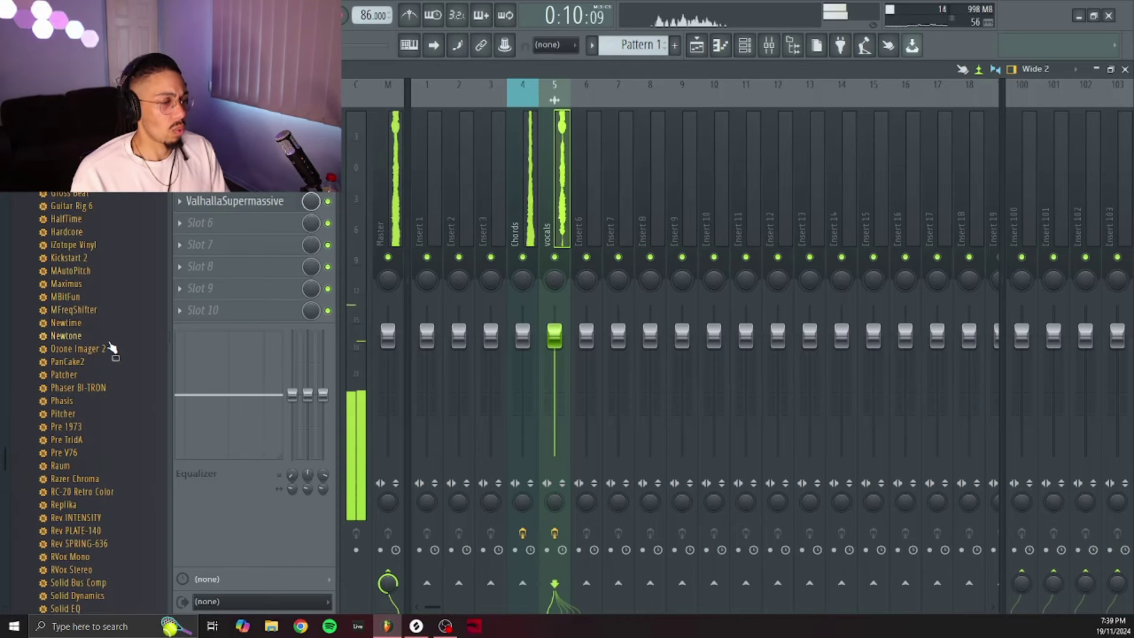
pyautogui.scroll(3, 100, 404)
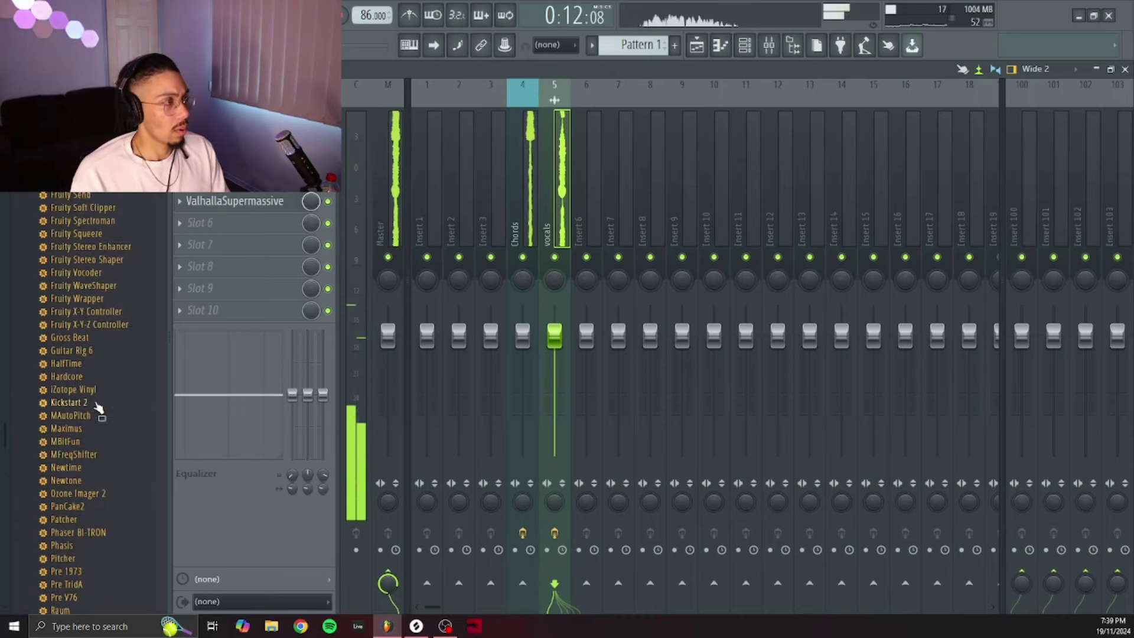
pyautogui.scroll(3, 98, 420)
pyautogui.scroll(15, 98, 427)
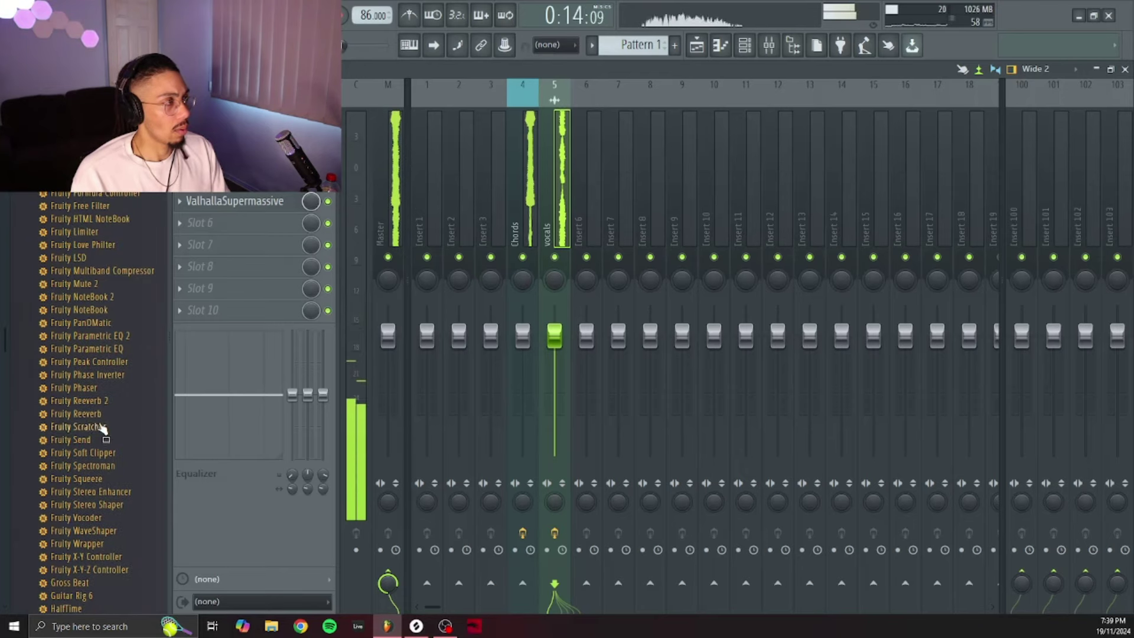
pyautogui.scroll(4, 109, 427)
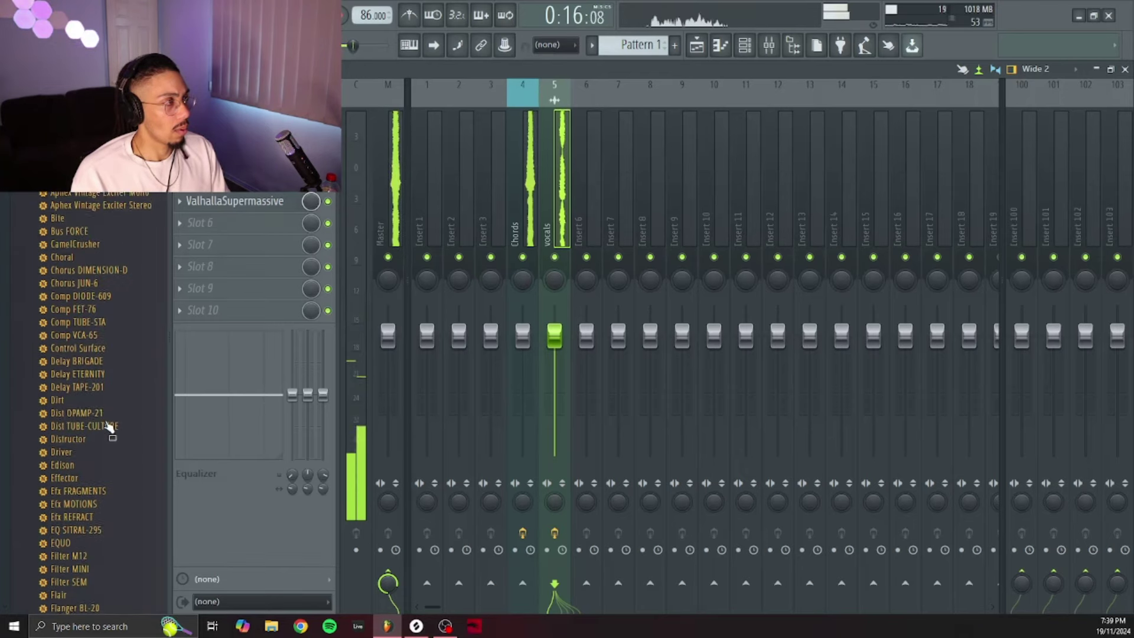
pyautogui.click(225, 249)
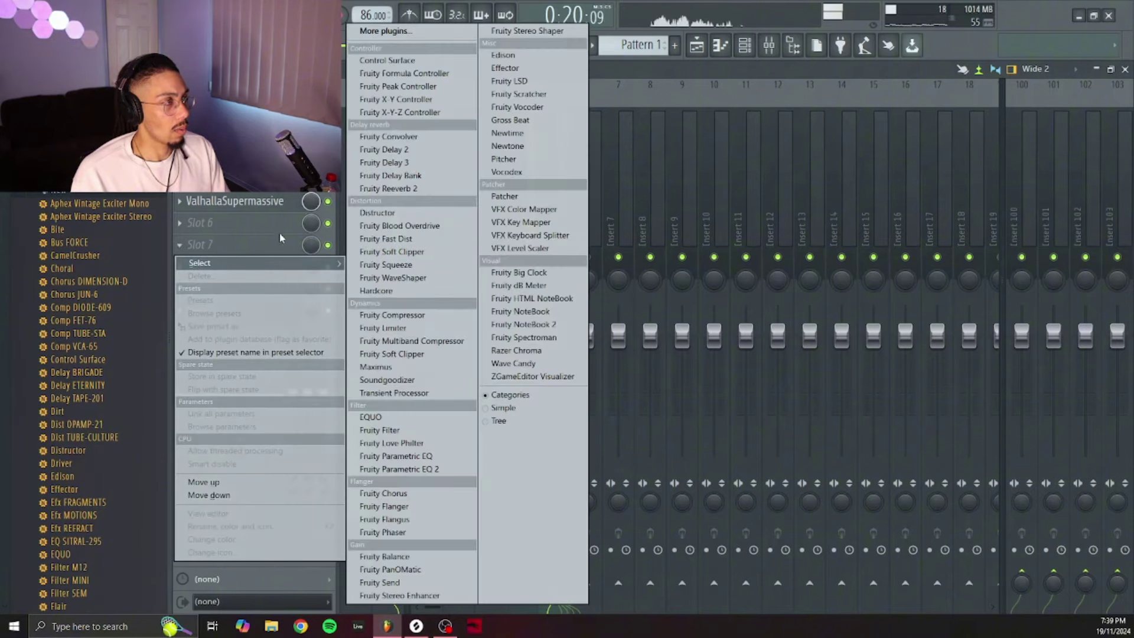
pyautogui.click(412, 164)
# Filter the bass Omnisphere's patches to Synth Bass, sort them by rating and start patch preview
pyautogui.click(721, 46)
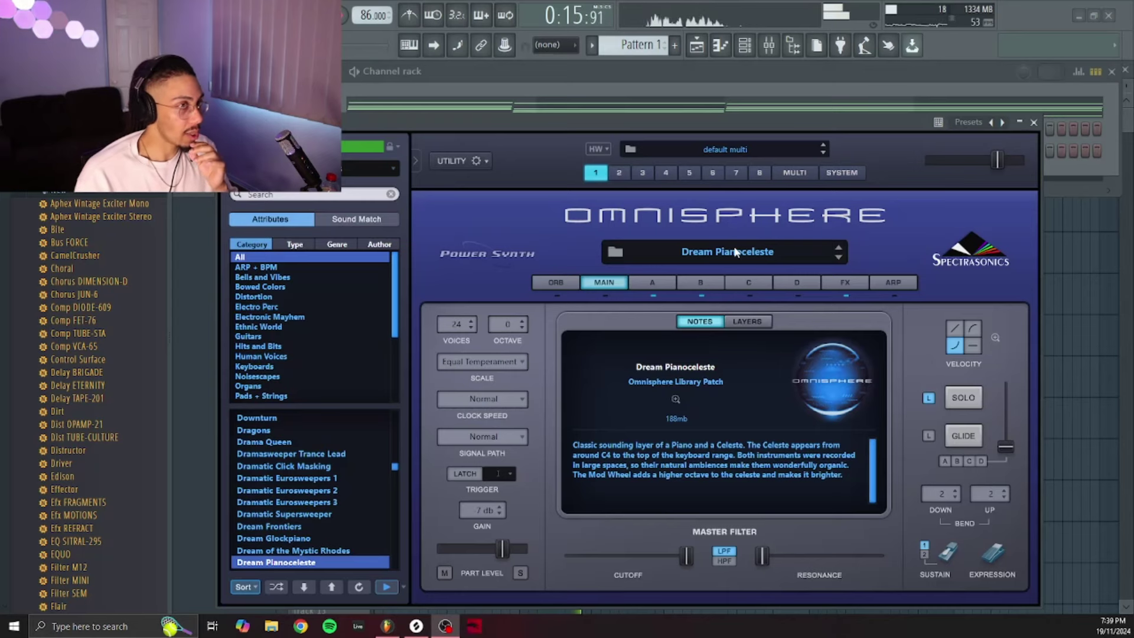
pyautogui.click(736, 253)
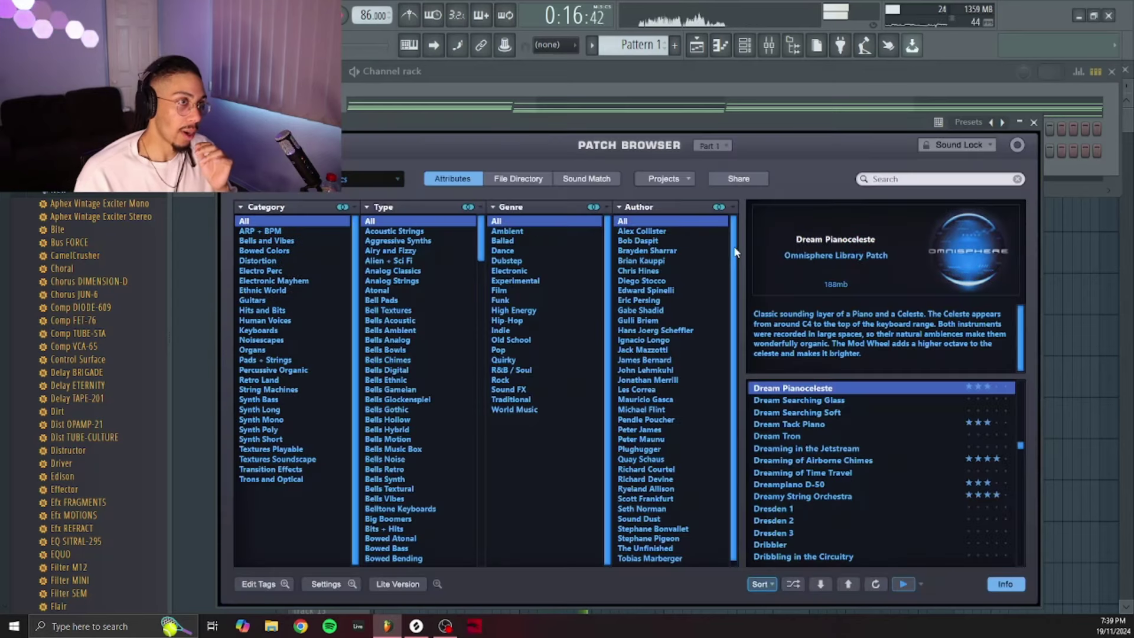
pyautogui.click(273, 400)
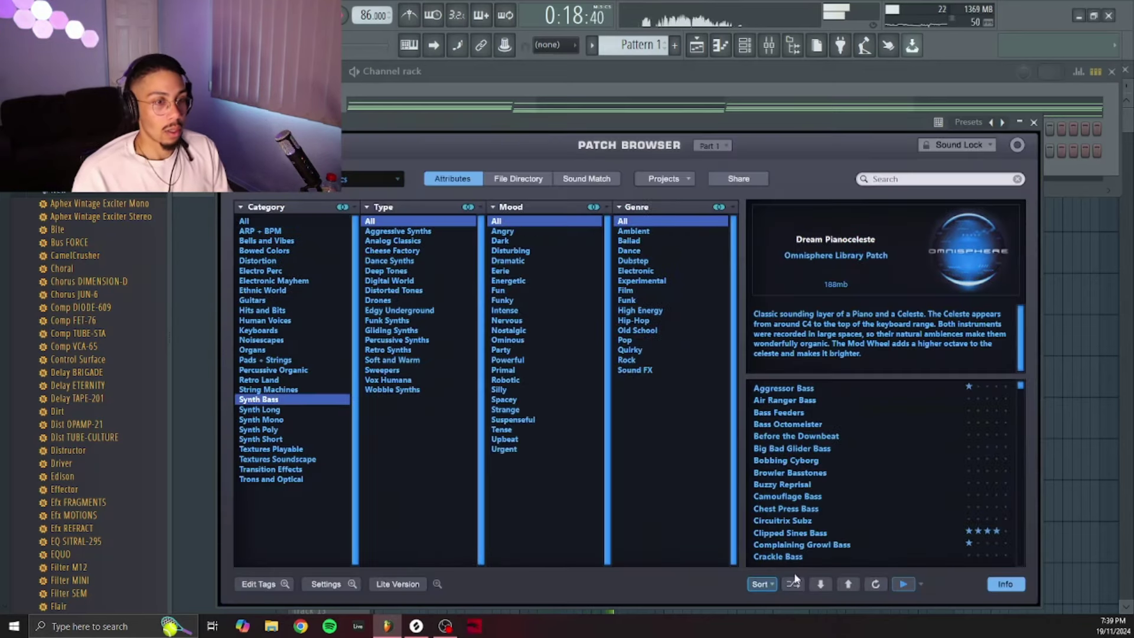
pyautogui.click(767, 583)
pyautogui.click(780, 499)
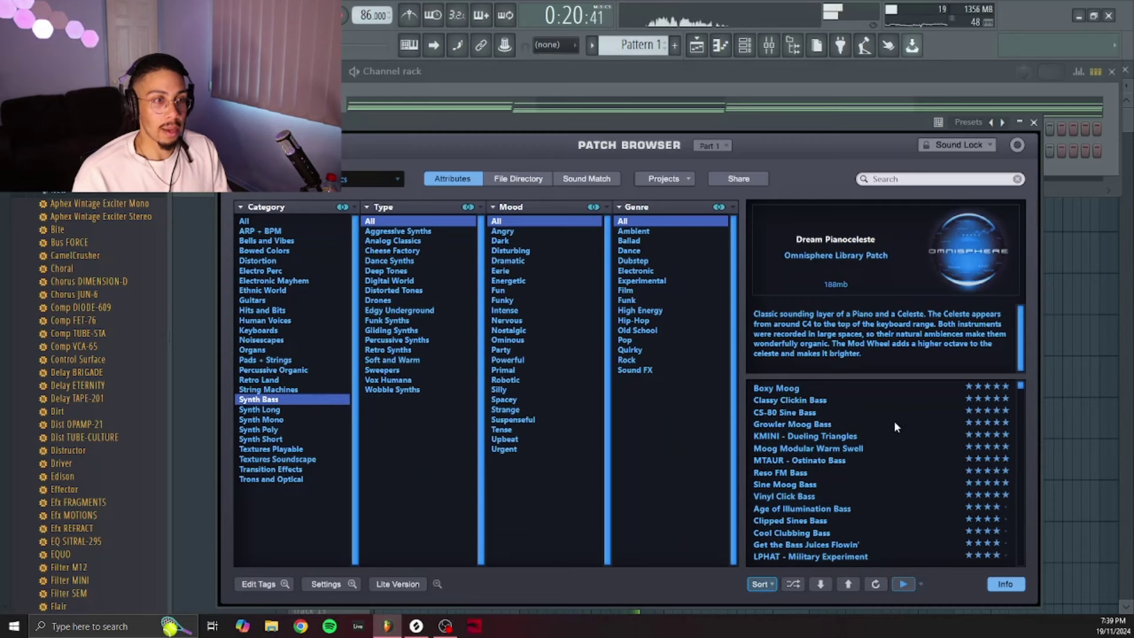
pyautogui.click(904, 584)
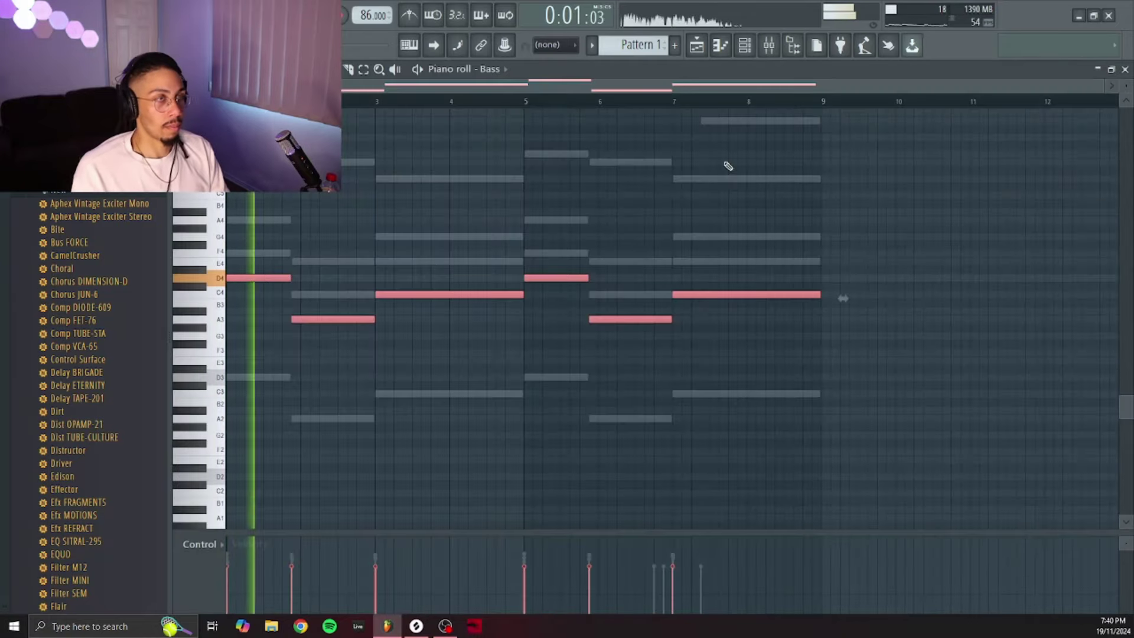
# In the Bass piano roll, shorten the bar 3 C4 note to three beats and fill the remainder up to bar 5 with a C5 note
pyautogui.click(744, 45)
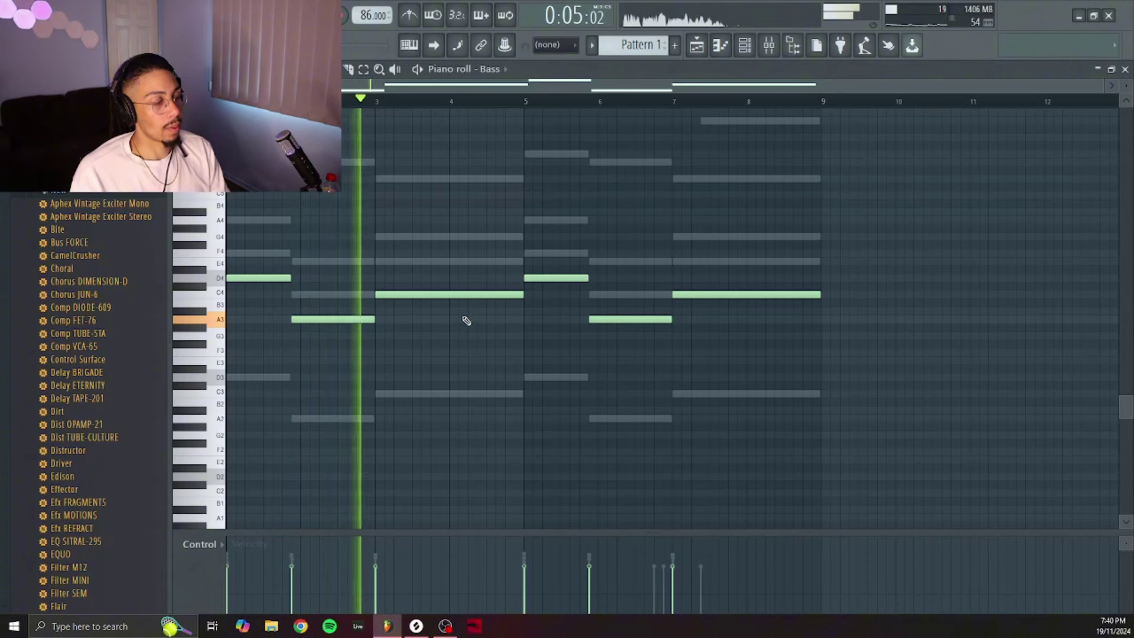
pyautogui.click(435, 196)
pyautogui.moveTo(573, 195); pyautogui.dragTo(485, 210)
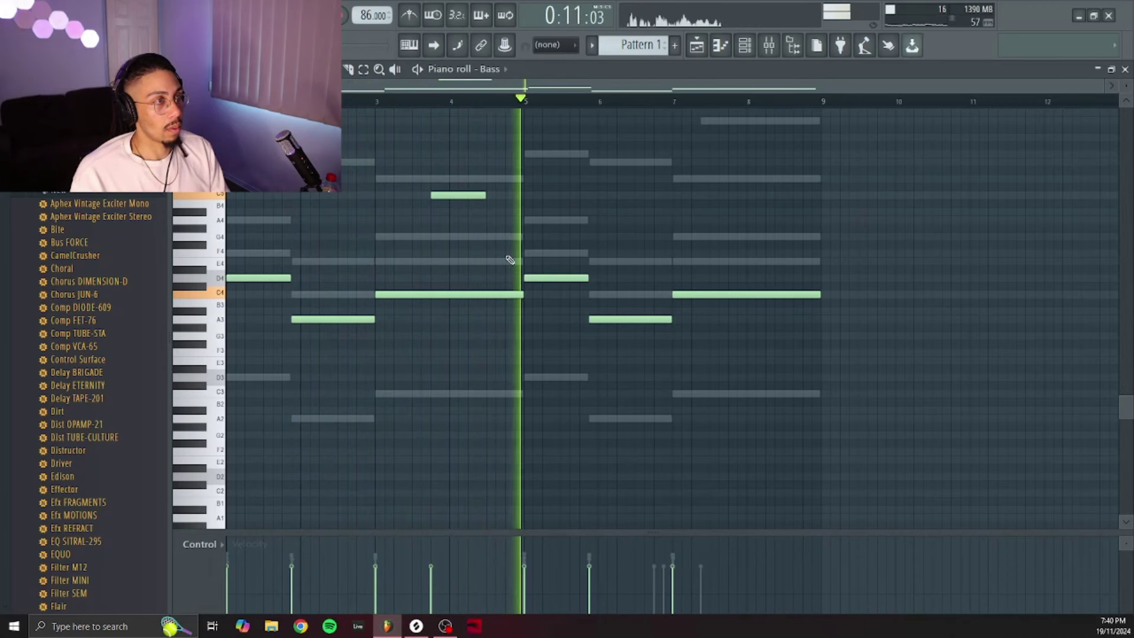
pyautogui.moveTo(522, 296); pyautogui.dragTo(432, 297)
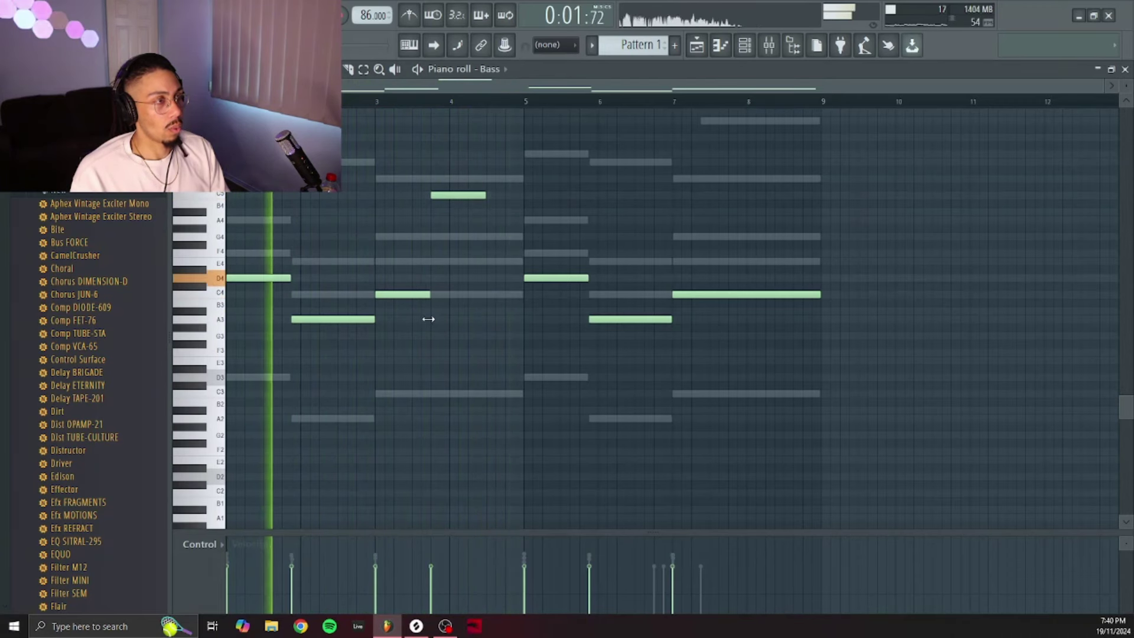
pyautogui.moveTo(486, 195); pyautogui.dragTo(514, 205)
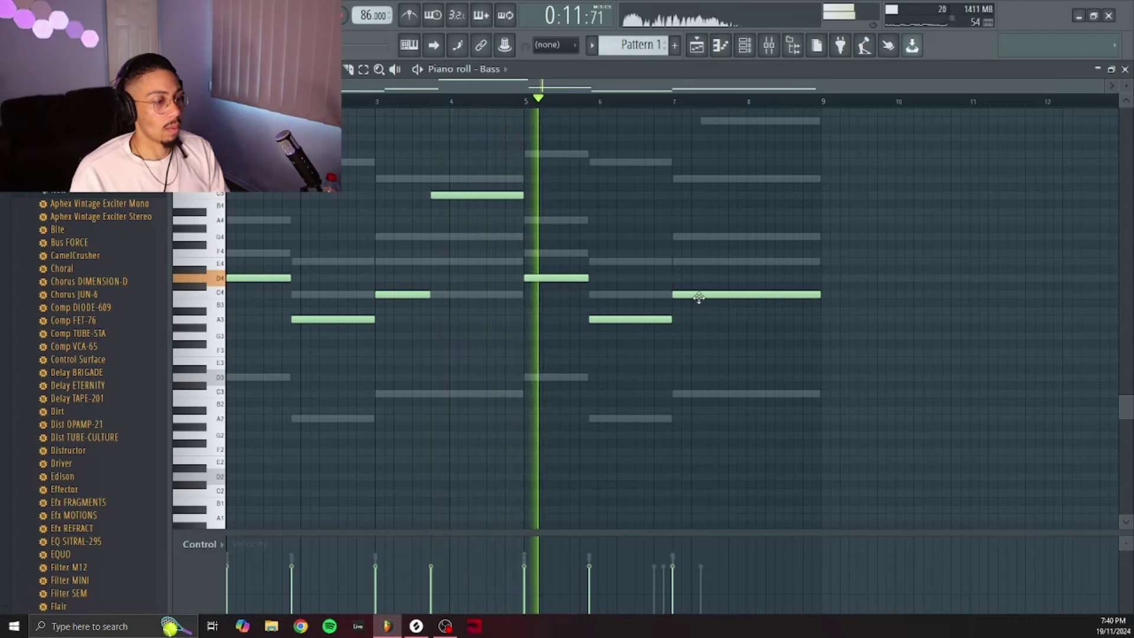
# Shorten the bar 7 C4 bass note to three beats, follow it with a three-beat C5 and a C4 ending at bar 9, and stop playback
pyautogui.moveTo(818, 294); pyautogui.dragTo(729, 316)
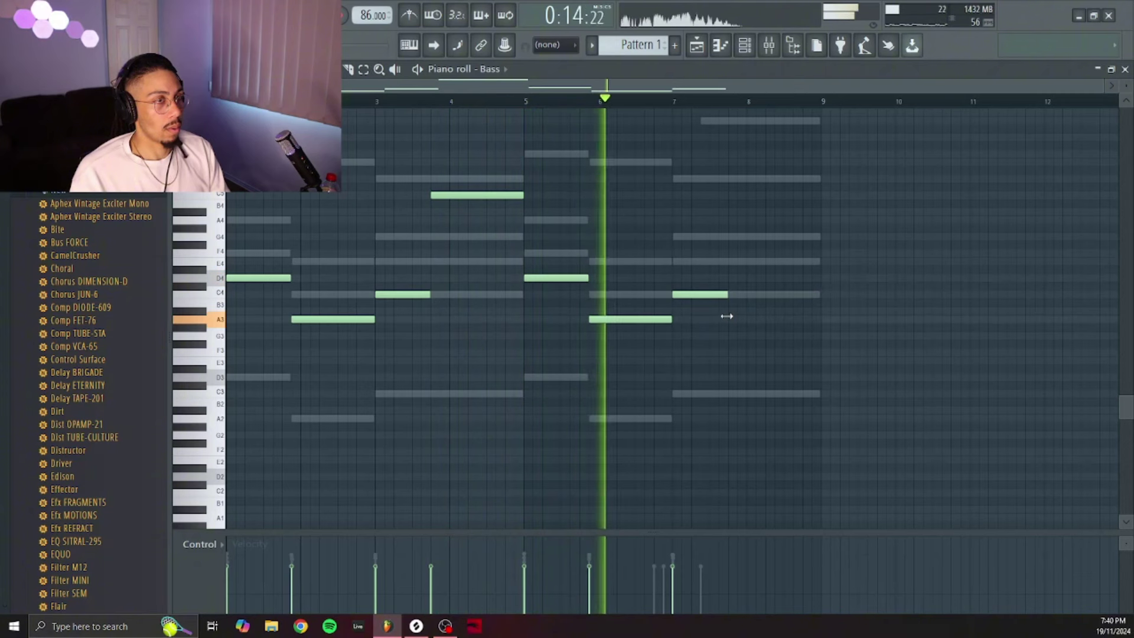
pyautogui.click(733, 196)
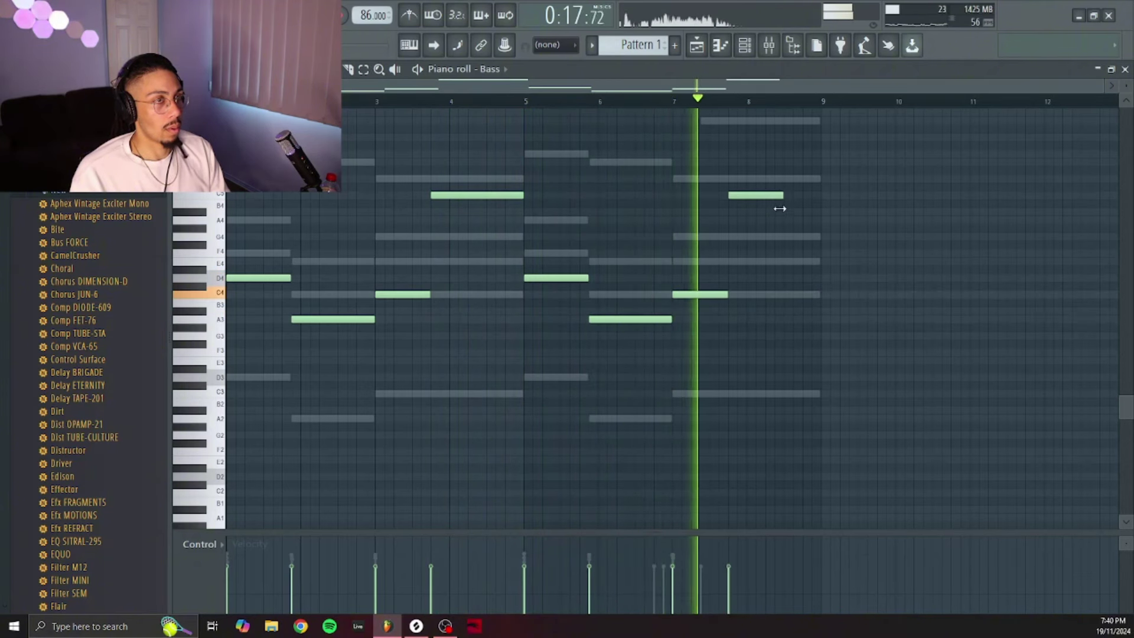
pyautogui.click(791, 295)
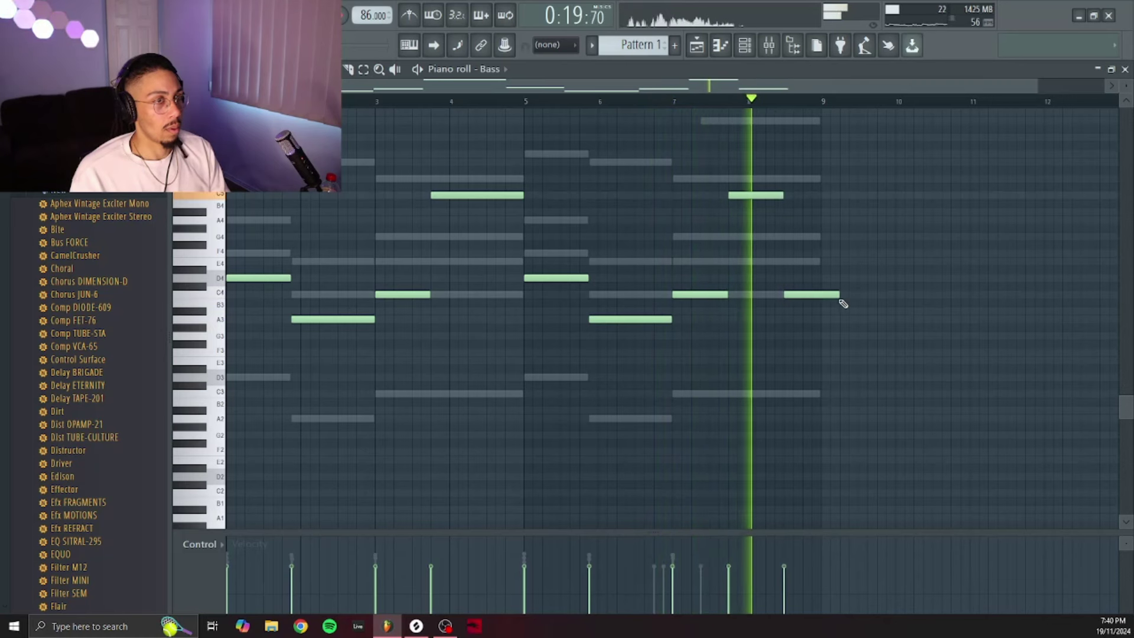
pyautogui.moveTo(843, 304); pyautogui.dragTo(823, 305)
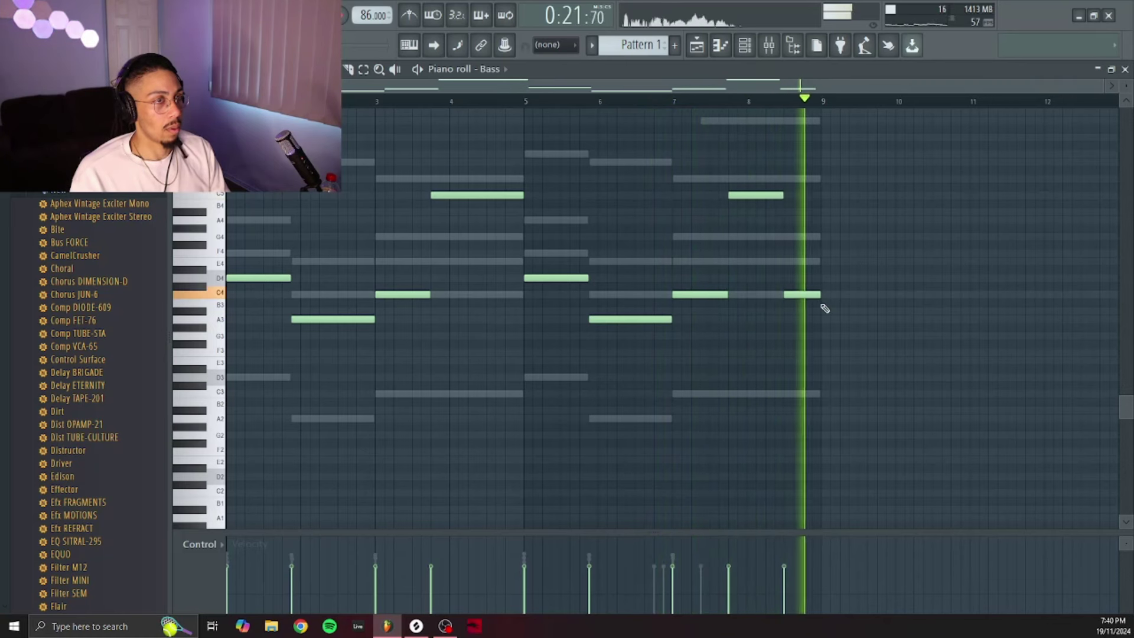
pyautogui.press('space')
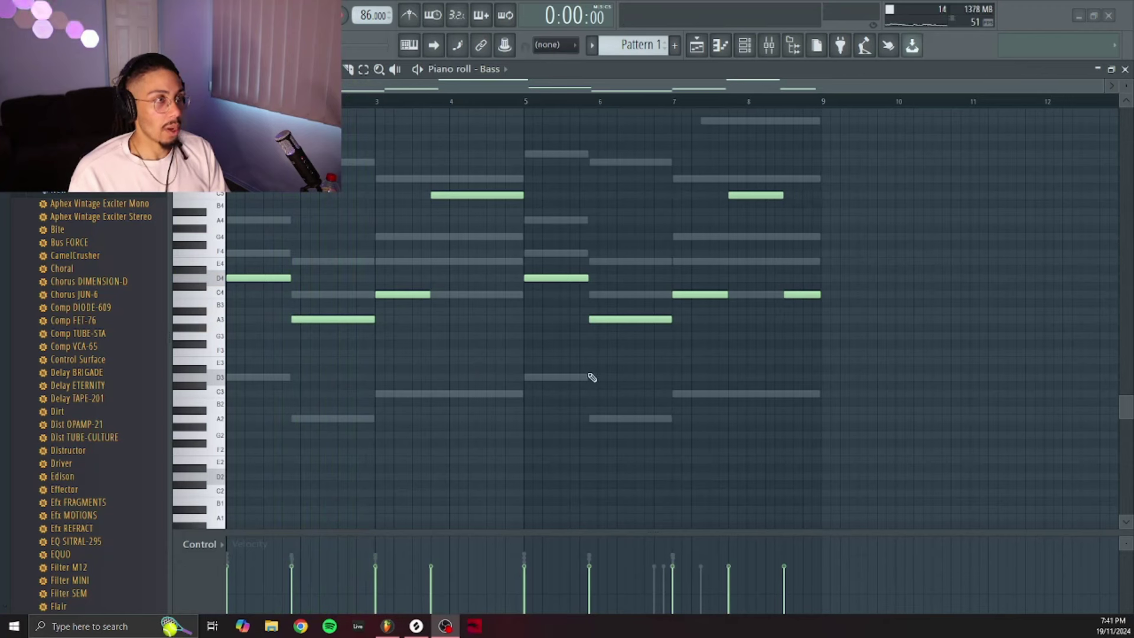
# Filter the new Omnisphere's patches to Pads + Strings, Acoustic Strings, audition Studio Tron Strings and Understated Strings, and close the instrument
pyautogui.moveTo(417, 217); pyautogui.dragTo(983, 159)
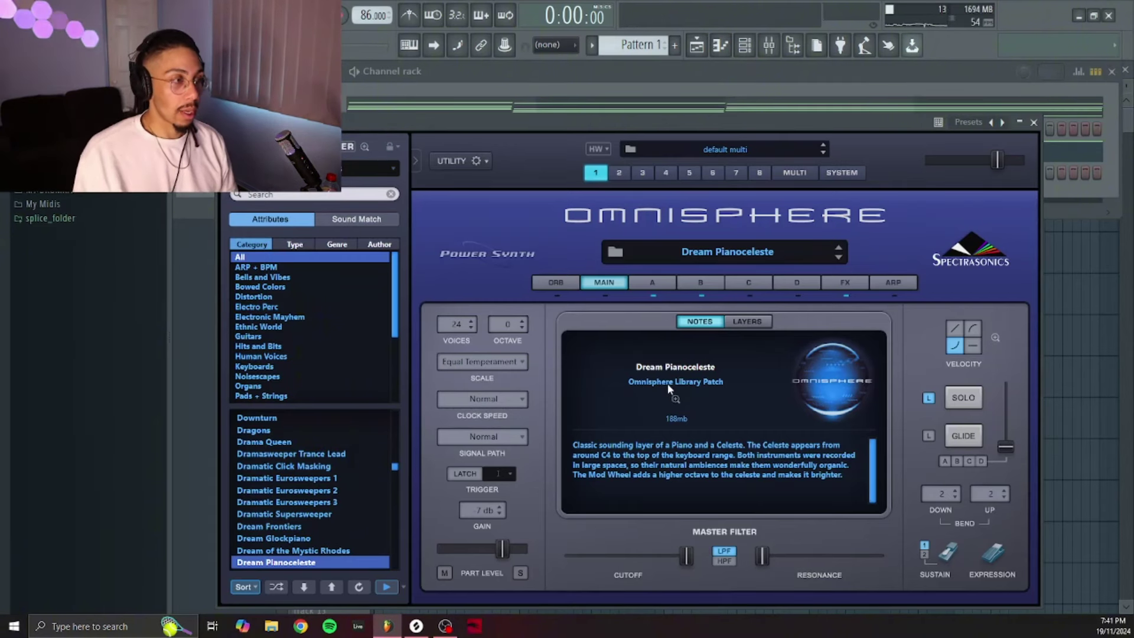
pyautogui.click(670, 390)
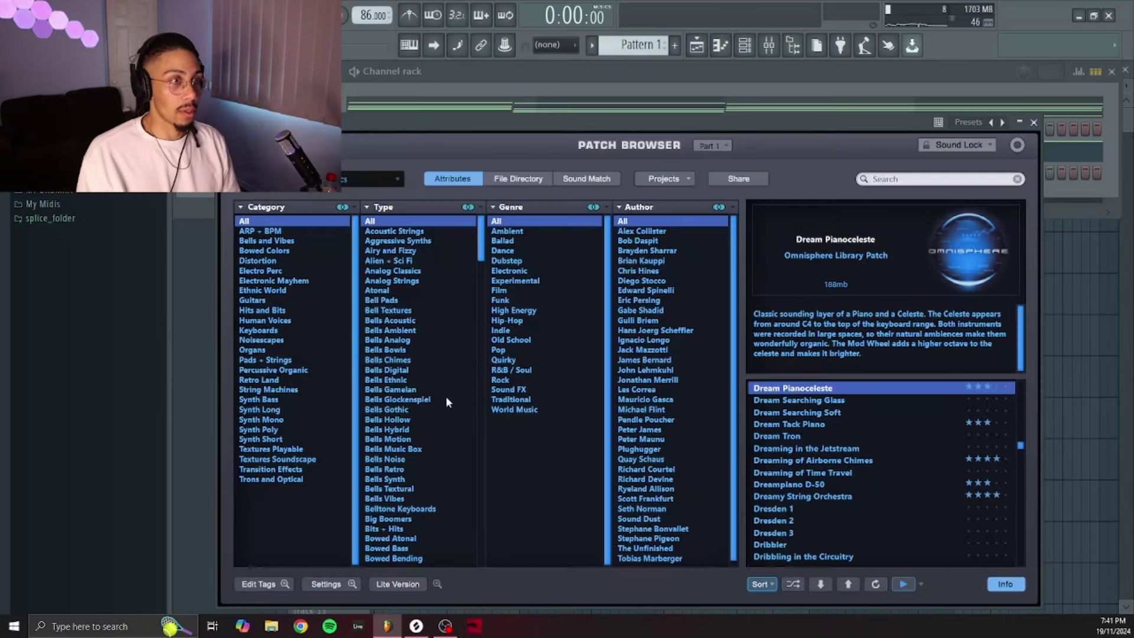
pyautogui.click(262, 361)
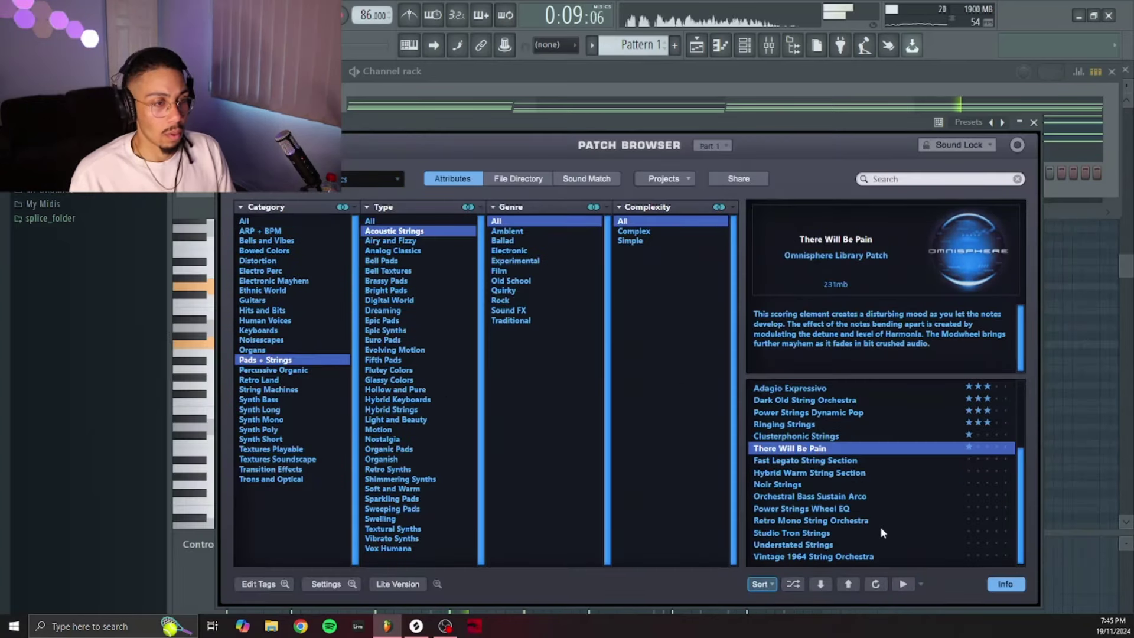
pyautogui.click(882, 533)
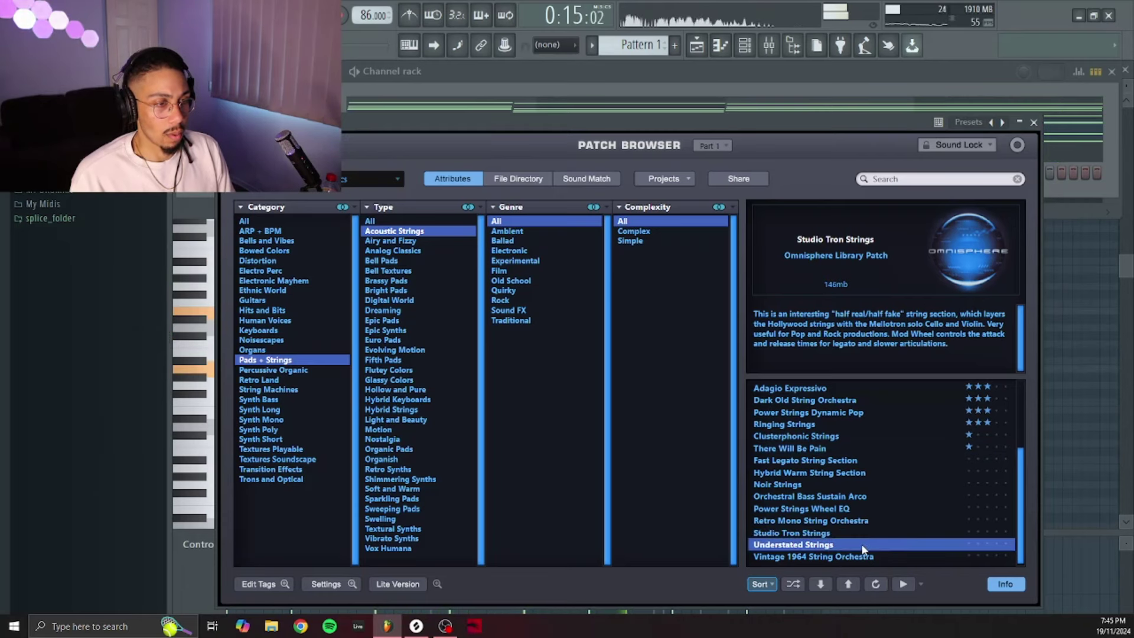
pyautogui.scroll(3, 877, 509)
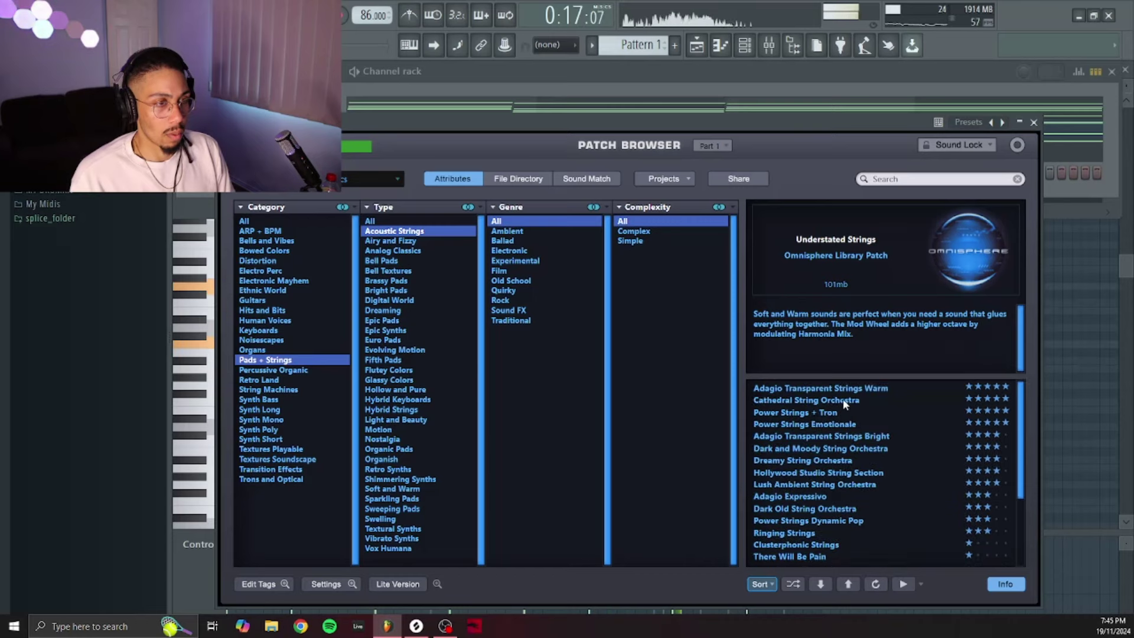
pyautogui.click(1034, 122)
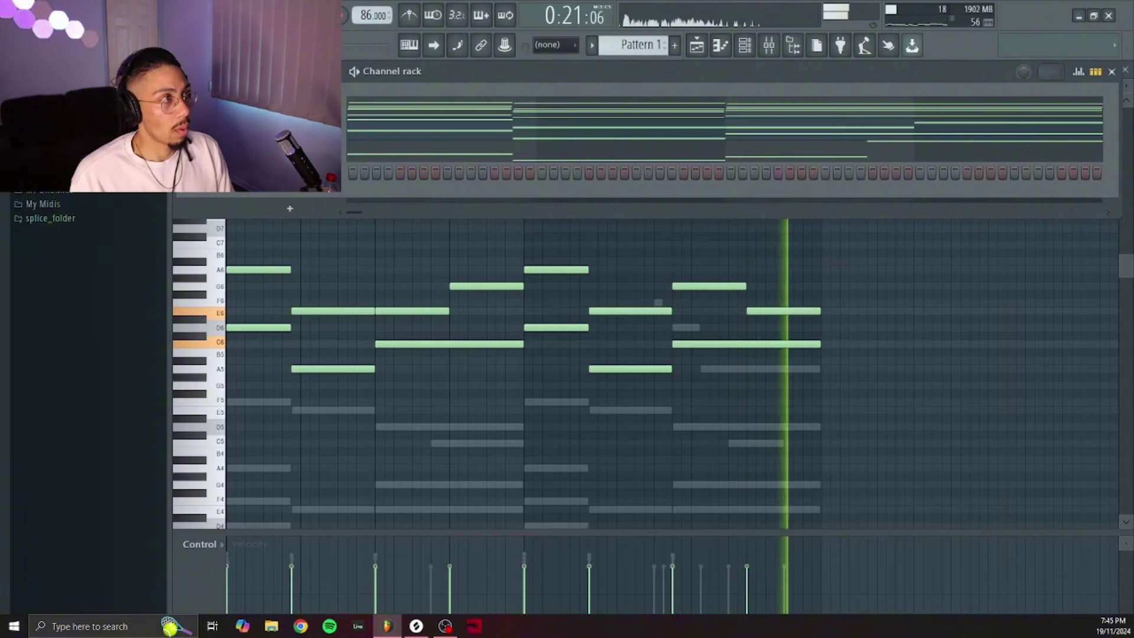
# In the Strings piano roll, replace the bar 4 G6 note with an E6 note lasting to bar 5
pyautogui.press('F6')
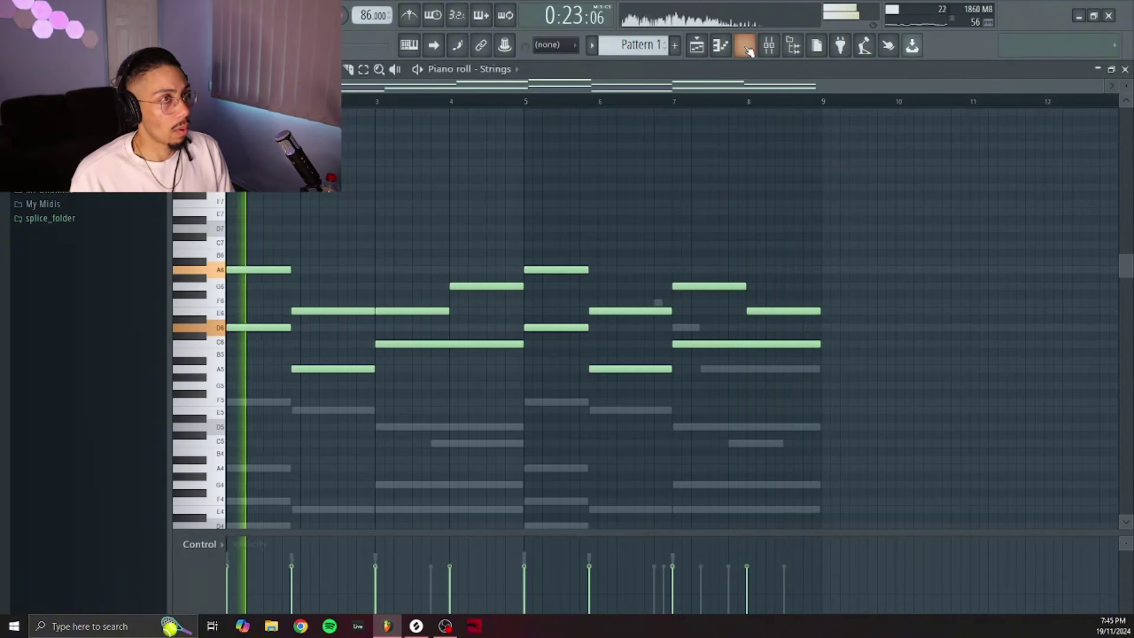
pyautogui.hotkey('ctrl', 'a')
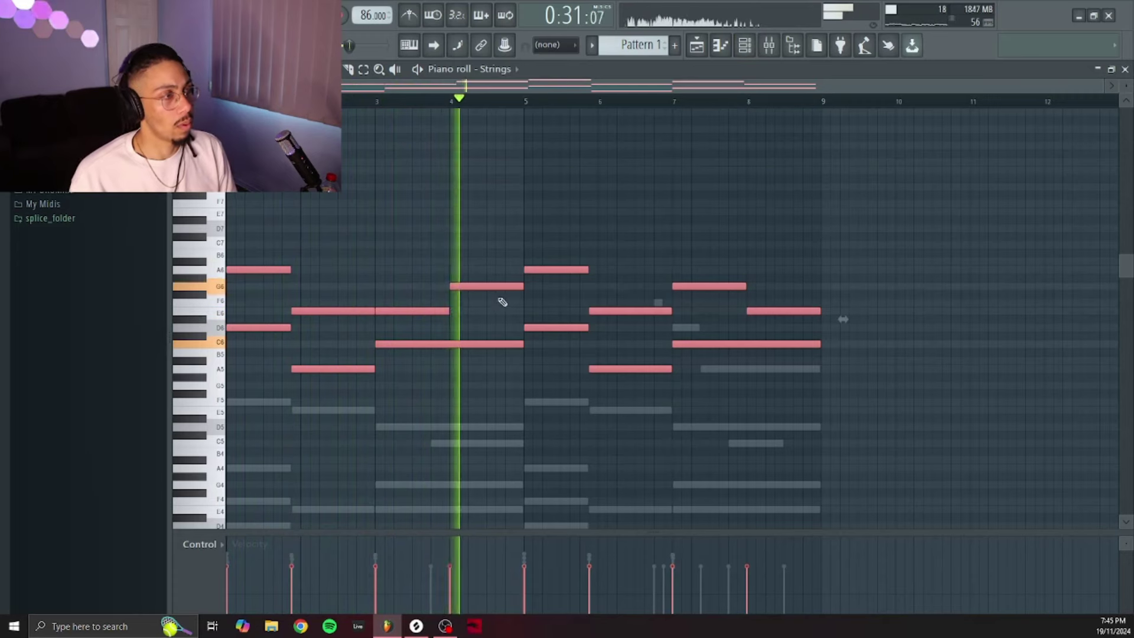
pyautogui.rightClick(486, 287)
pyautogui.moveTo(450, 310); pyautogui.dragTo(523, 309)
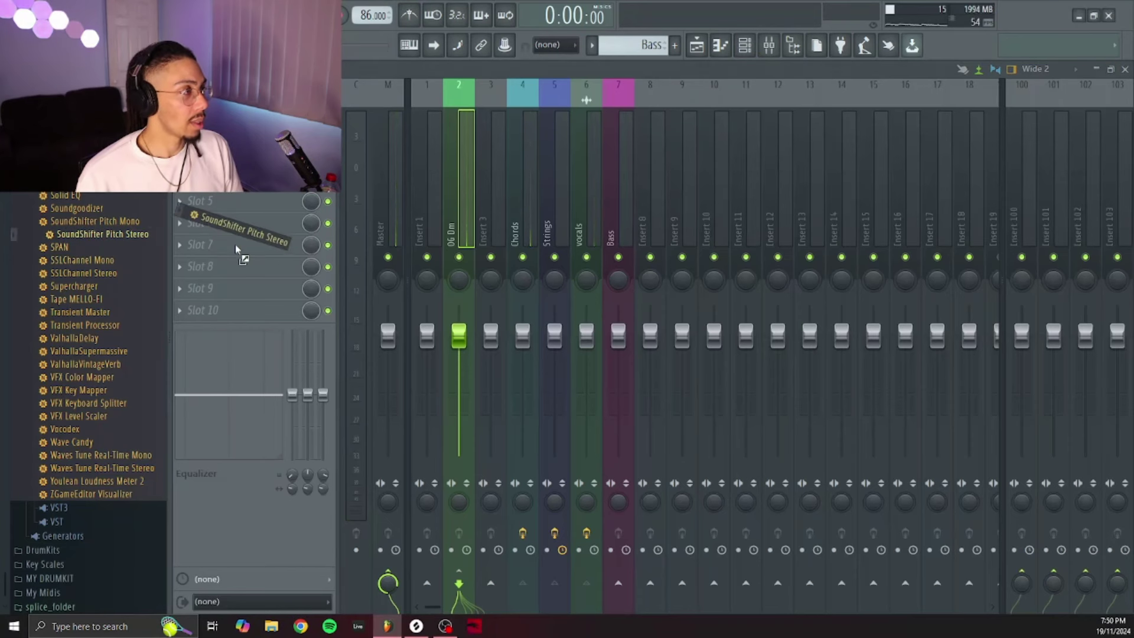
# Add SoundShifter Pitch Stereo to slot 6 of mixer track 2 and check that track during playback
pyautogui.moveTo(240, 229); pyautogui.dragTo(236, 266)
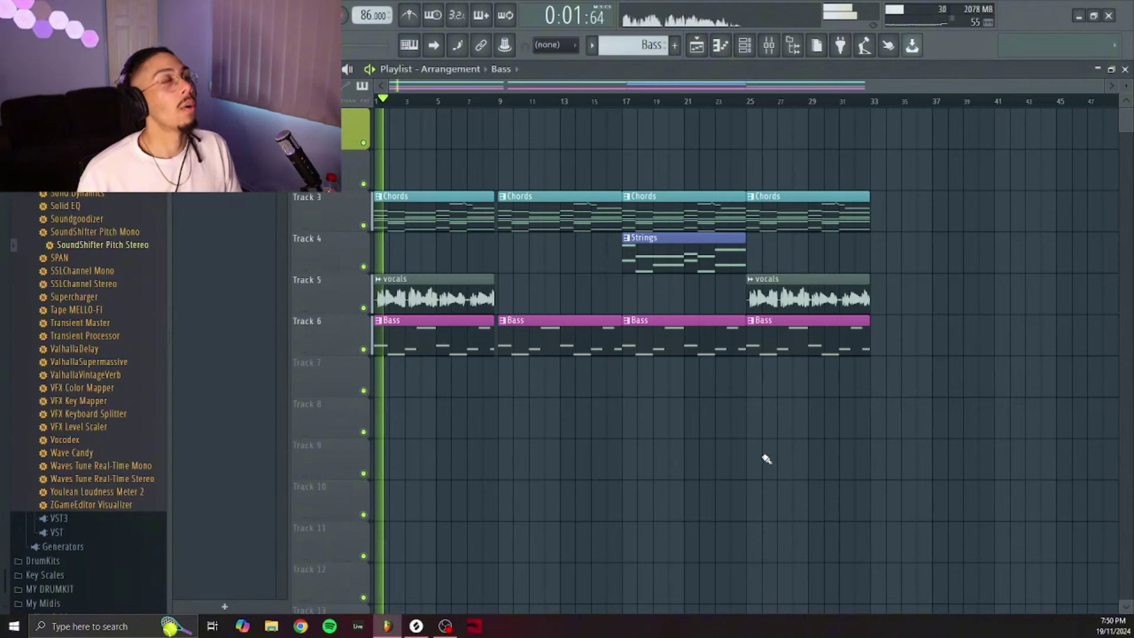
pyautogui.click(783, 52)
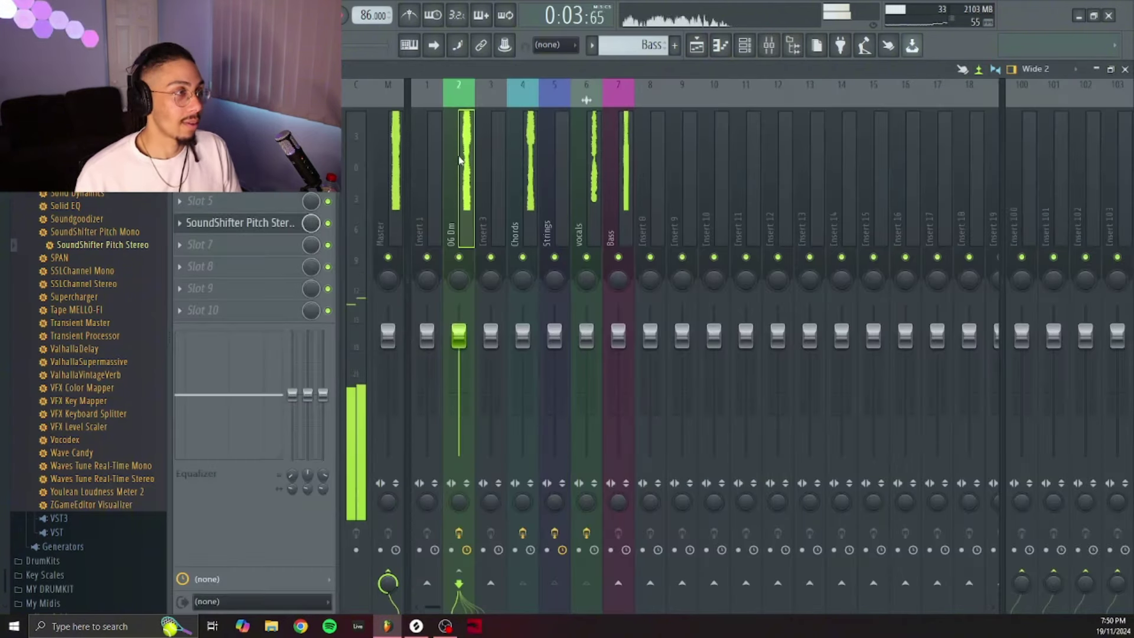
pyautogui.rightClick(459, 159)
pyautogui.click(455, 139)
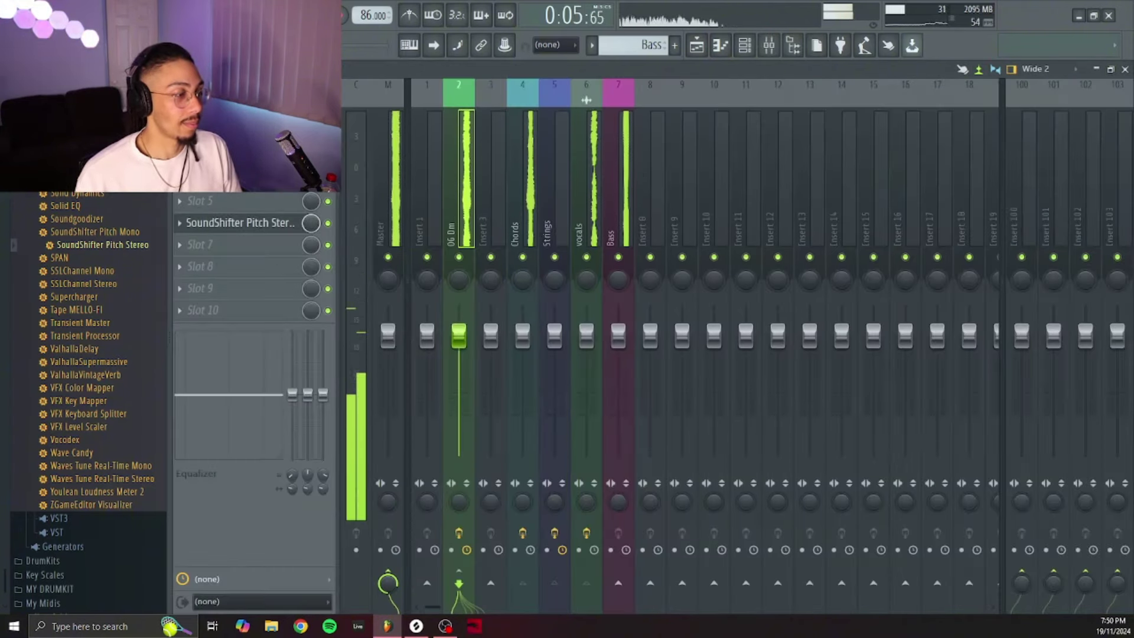
# In the playlist, remove the bar 9 Bass, bar 17 Strings and bar 25 vocals clips, and place a Strings clip on Track 4 at bar 25
pyautogui.click(697, 47)
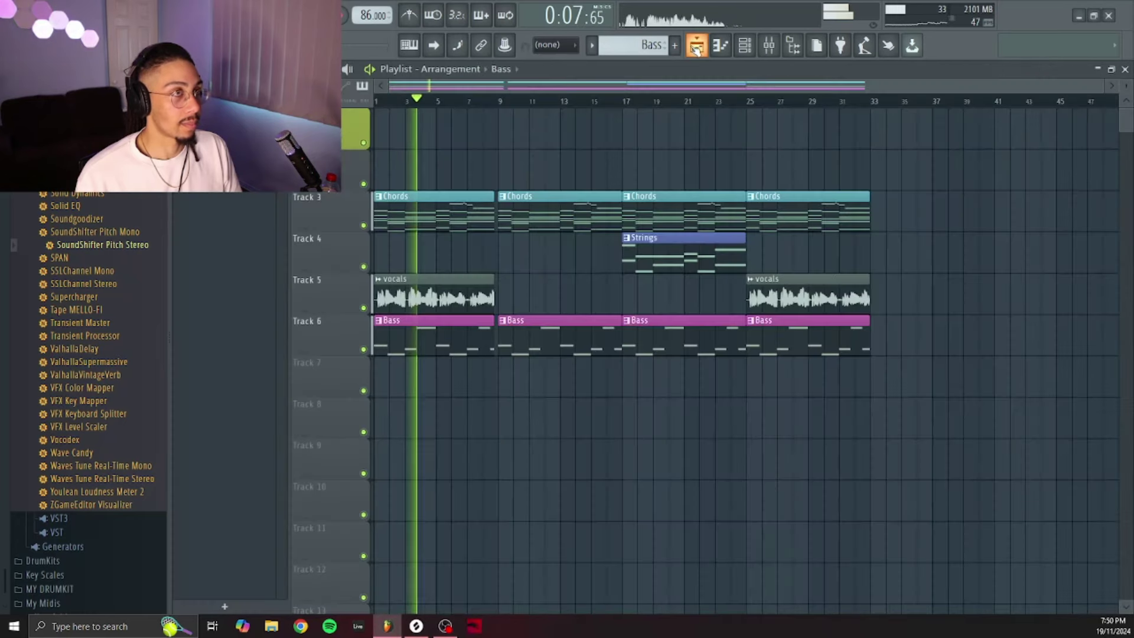
pyautogui.rightClick(316, 110)
pyautogui.click(385, 117)
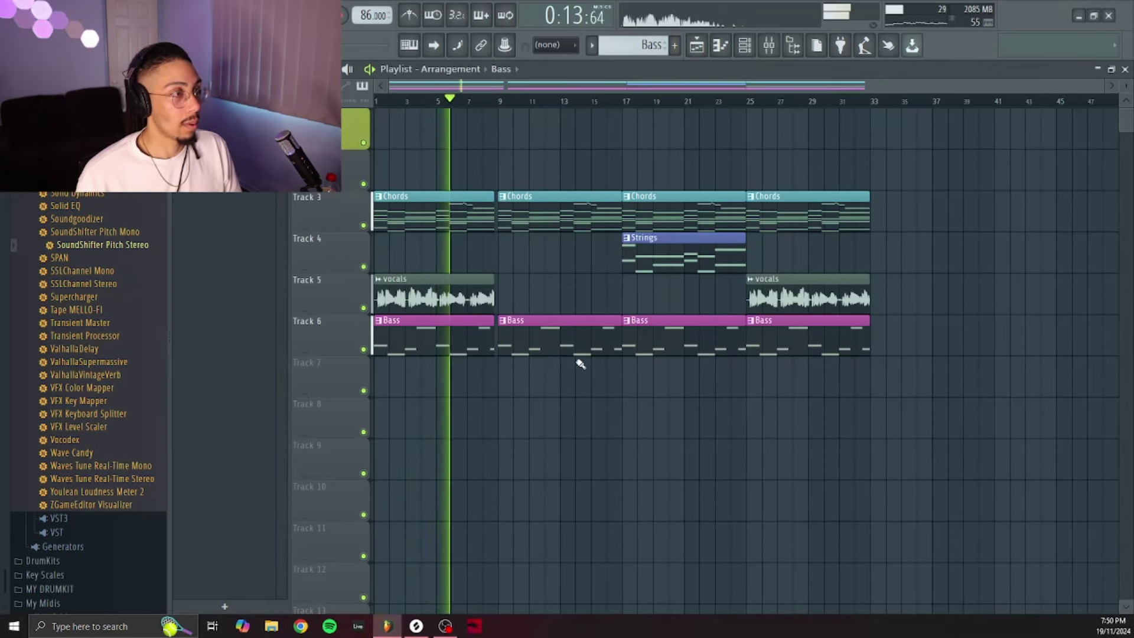
pyautogui.rightClick(603, 333)
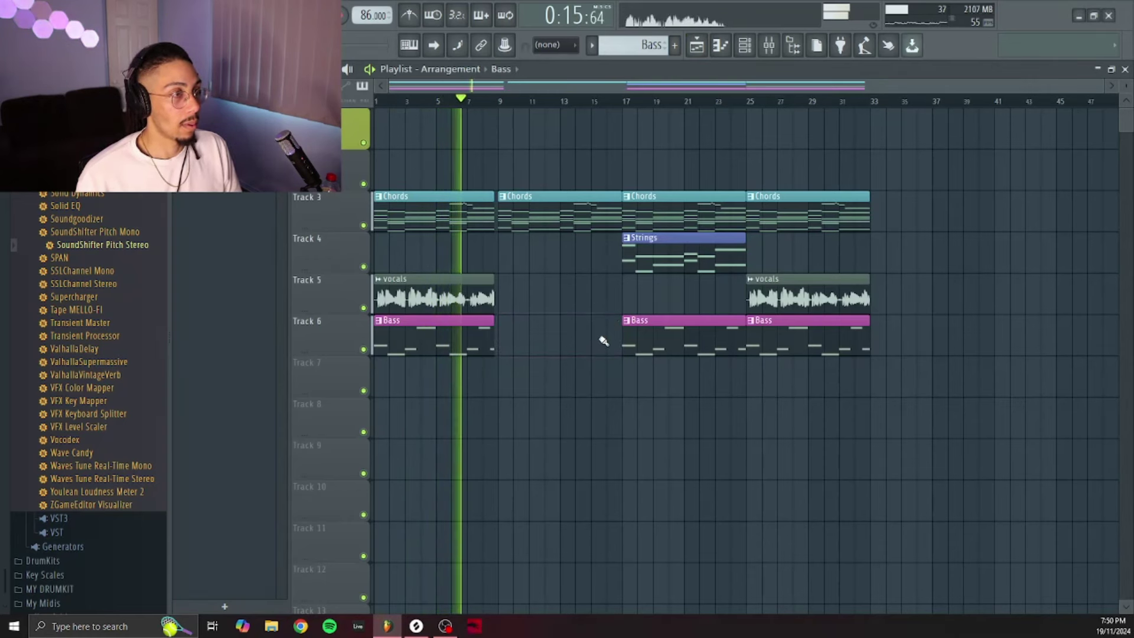
pyautogui.rightClick(652, 243)
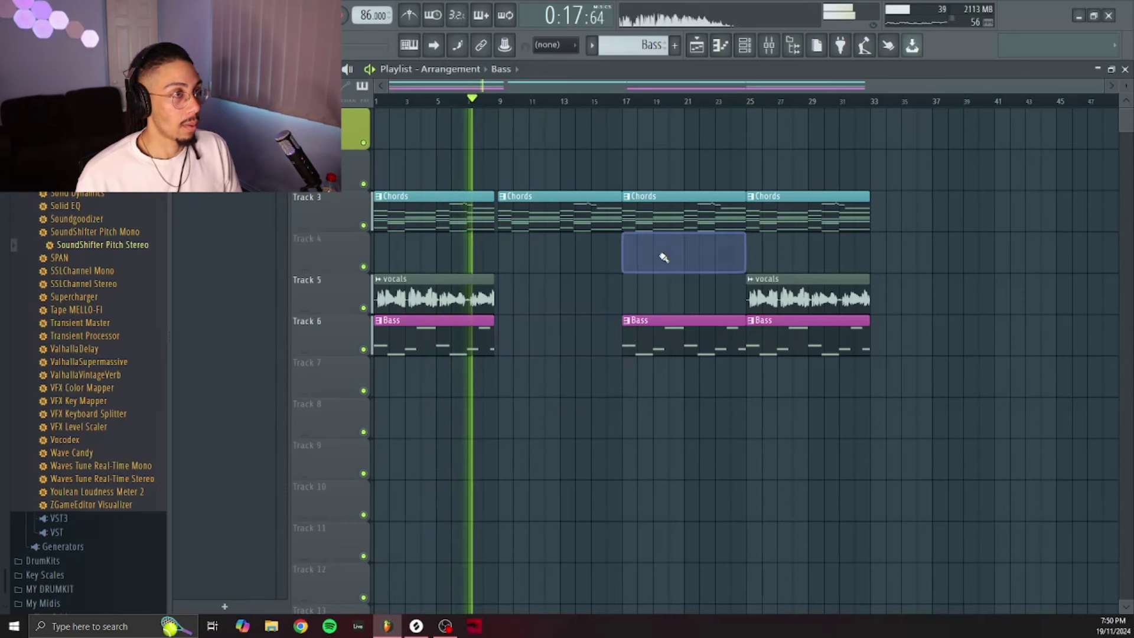
pyautogui.rightClick(777, 290)
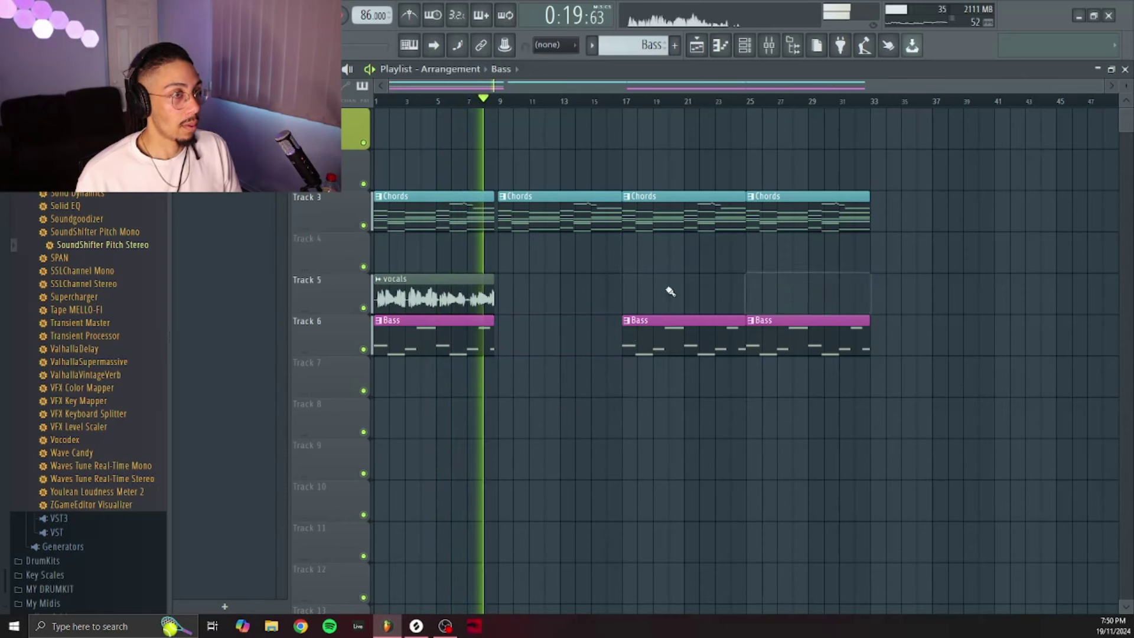
pyautogui.click(751, 269)
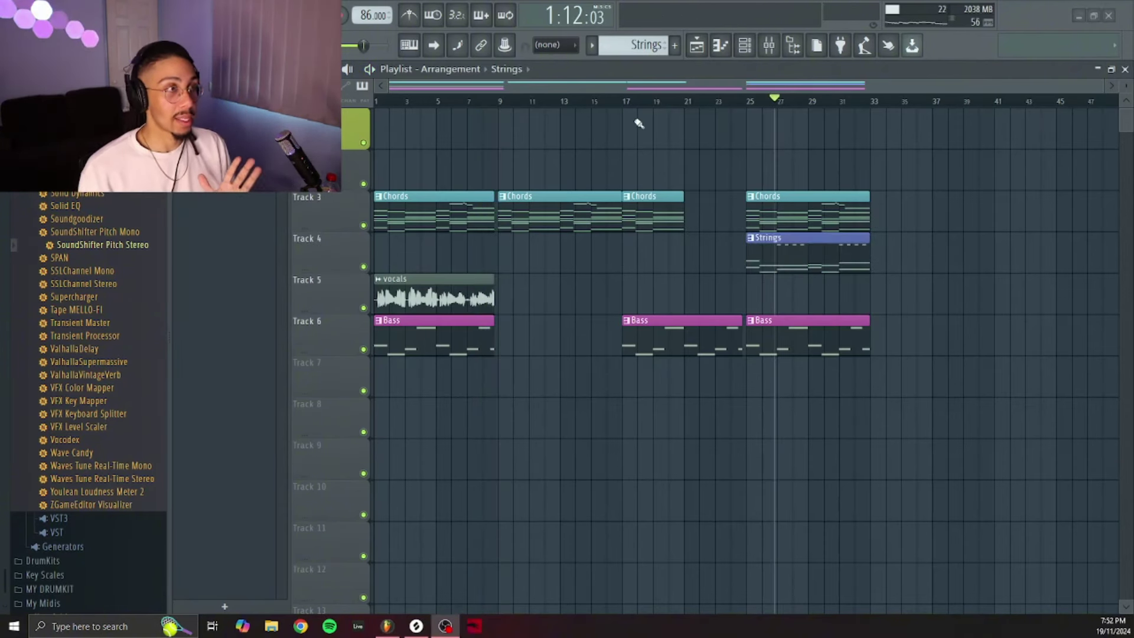
# Create a new pattern named DRUMS and give it a red colour
pyautogui.click(641, 45)
pyautogui.click(825, 108)
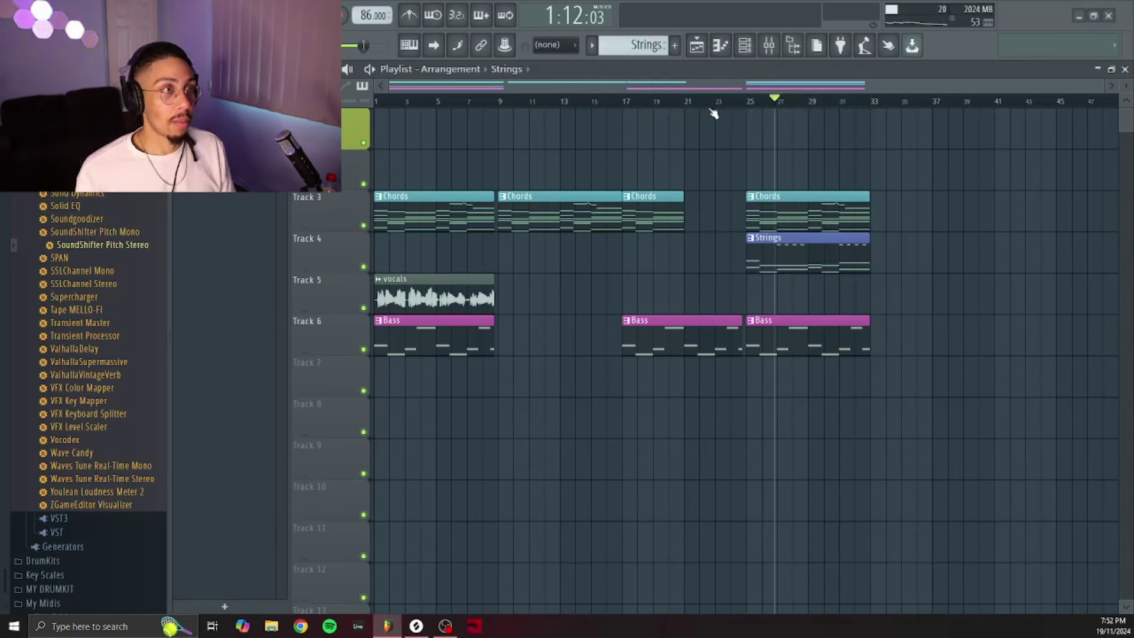
pyautogui.click(625, 39)
pyautogui.click(786, 106)
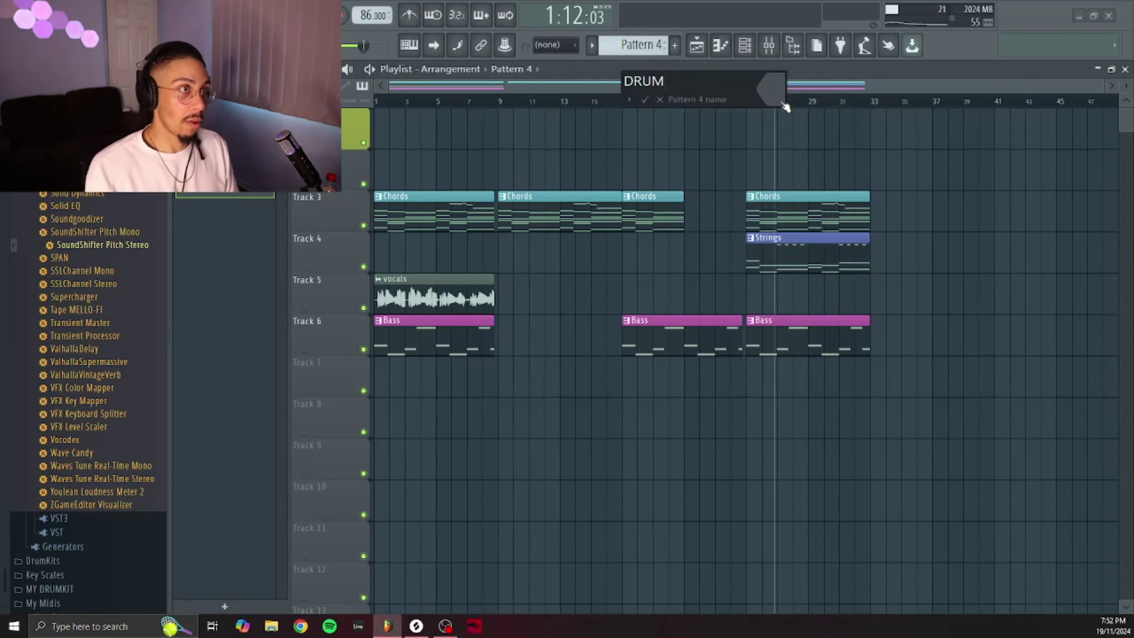
pyautogui.click(779, 100)
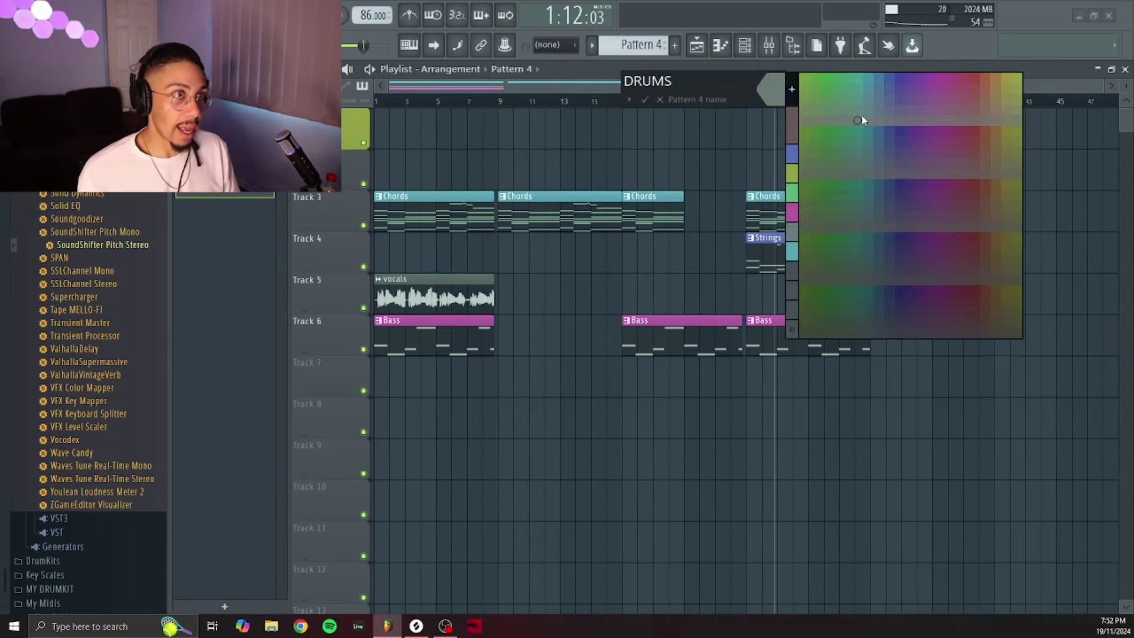
pyautogui.click(978, 81)
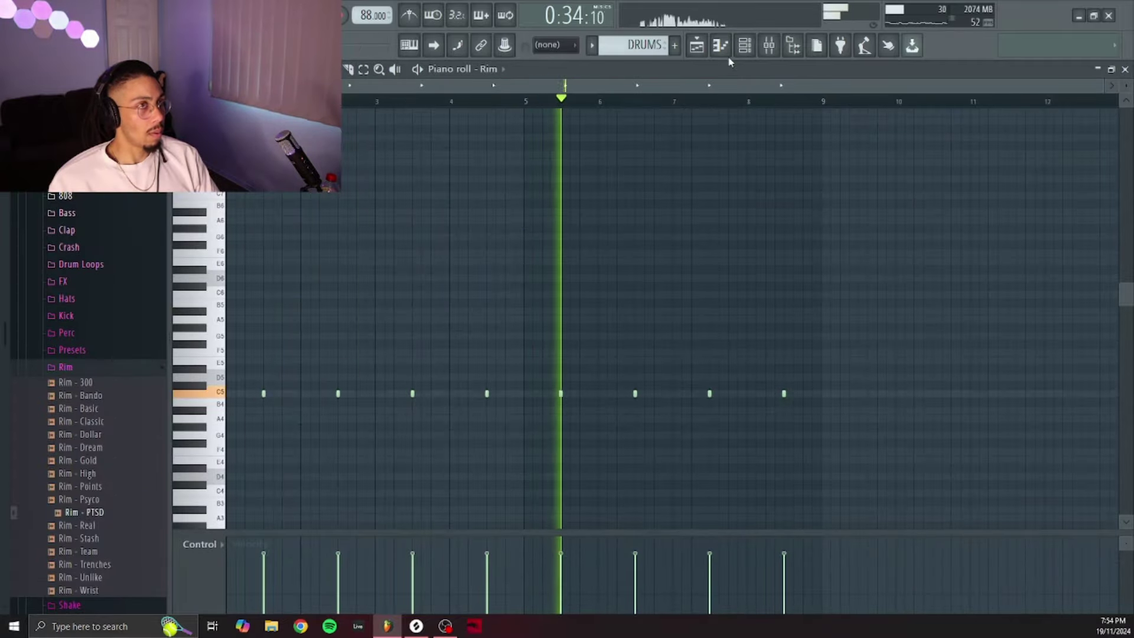
# Duplicate all the C5 notes in the Rim piano roll one semitone lower, on B4
pyautogui.click(745, 45)
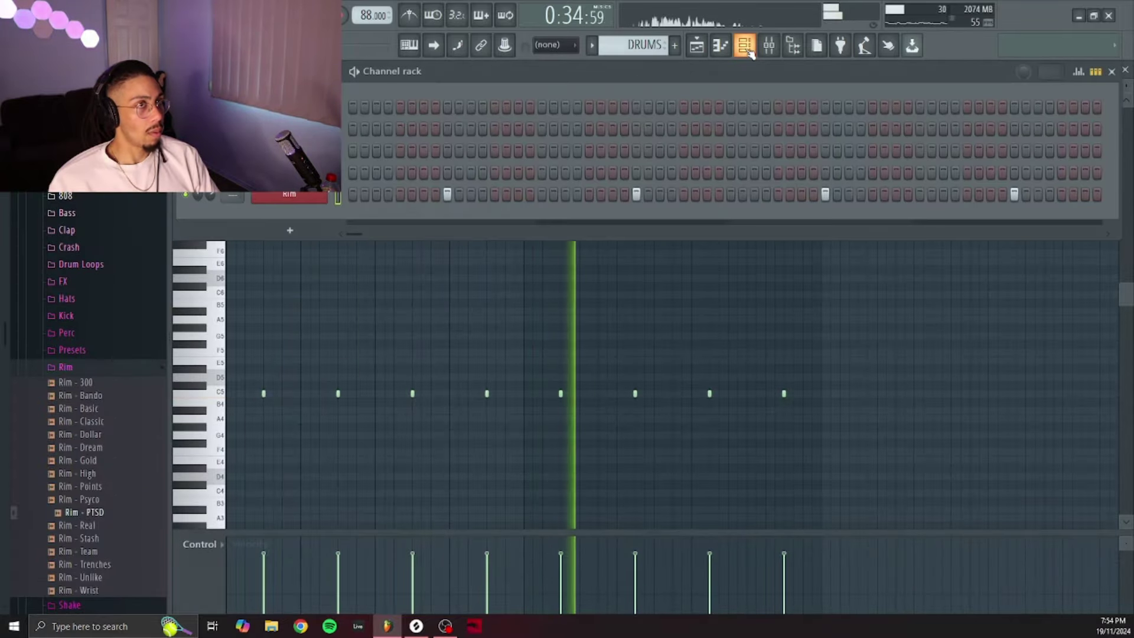
pyautogui.click(745, 45)
pyautogui.doubleClick(226, 392)
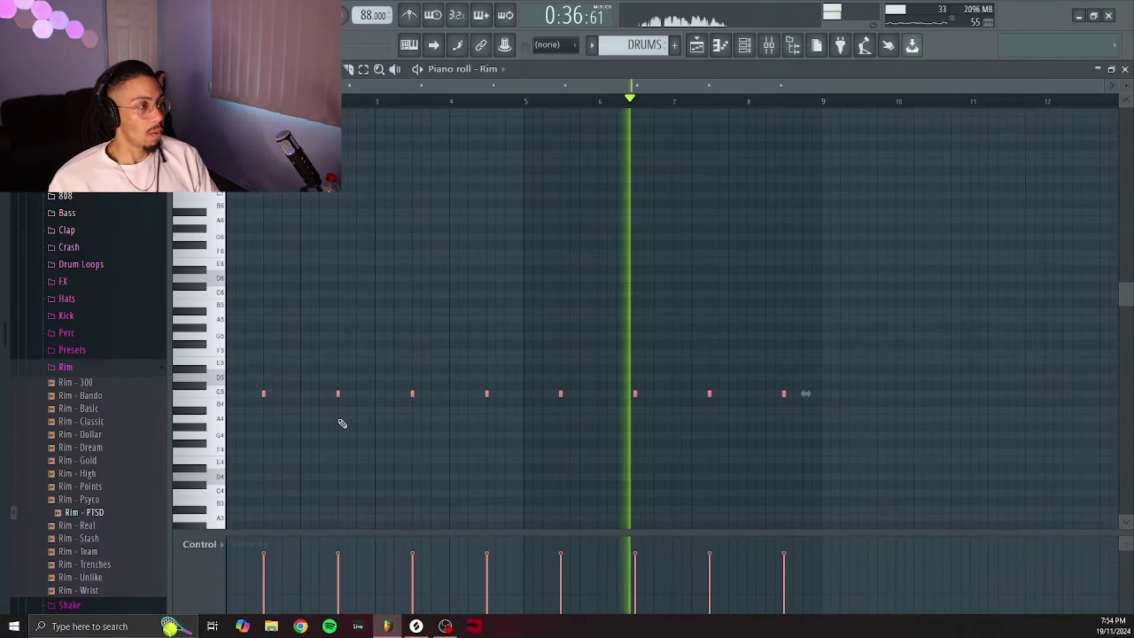
pyautogui.moveTo(264, 395)
pyautogui.mouseDown()
pyautogui.moveTo(267, 413)
pyautogui.moveTo(261, 402)
pyautogui.mouseUp()
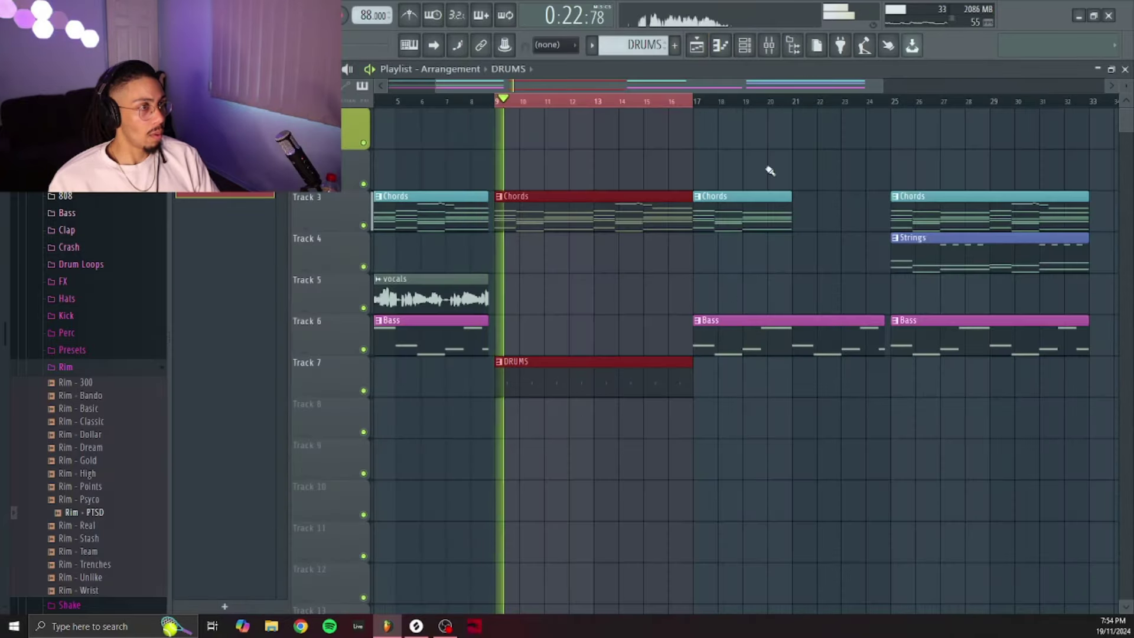
# Lengthen all the C5 and B4 notes in the Rim piano roll to two beats
pyautogui.click(725, 51)
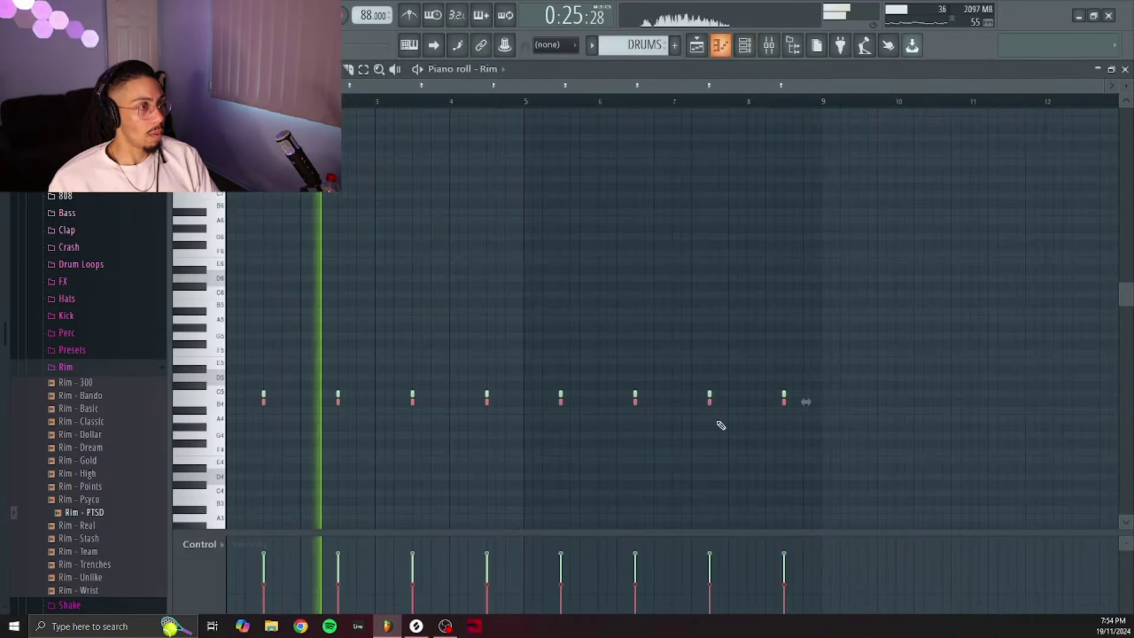
pyautogui.click(264, 397)
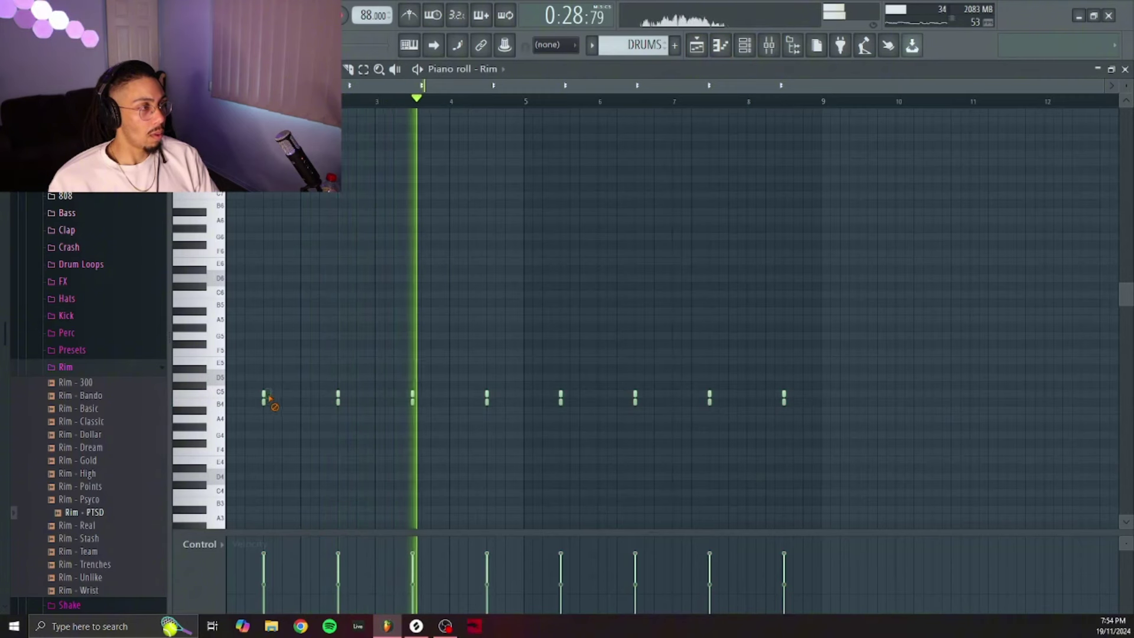
pyautogui.doubleClick(267, 398)
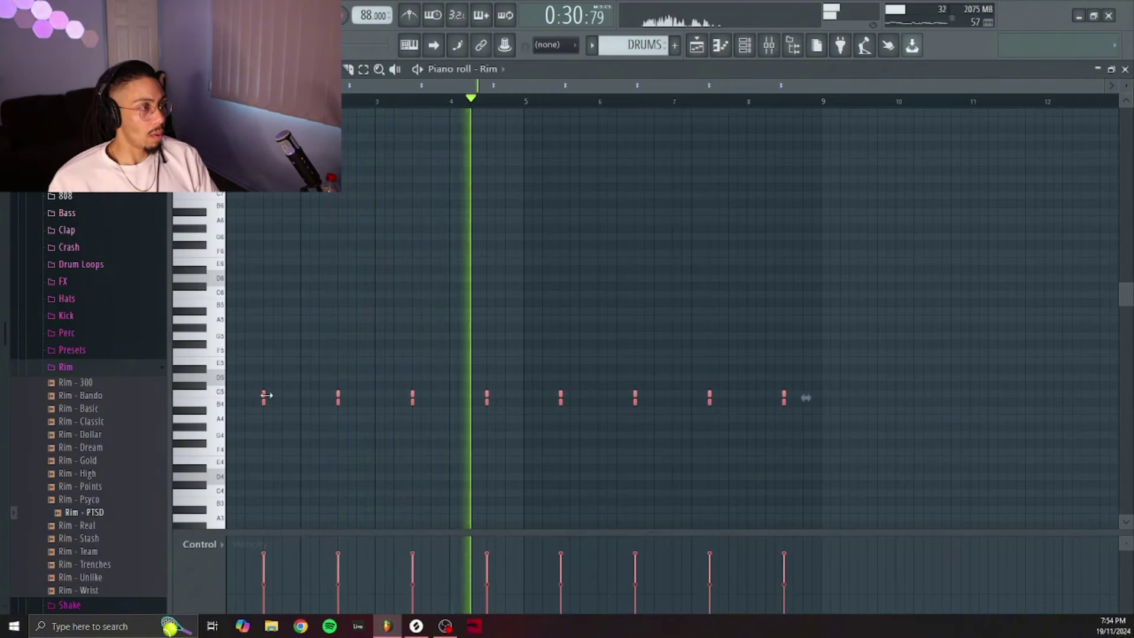
pyautogui.moveTo(266, 395); pyautogui.dragTo(304, 396)
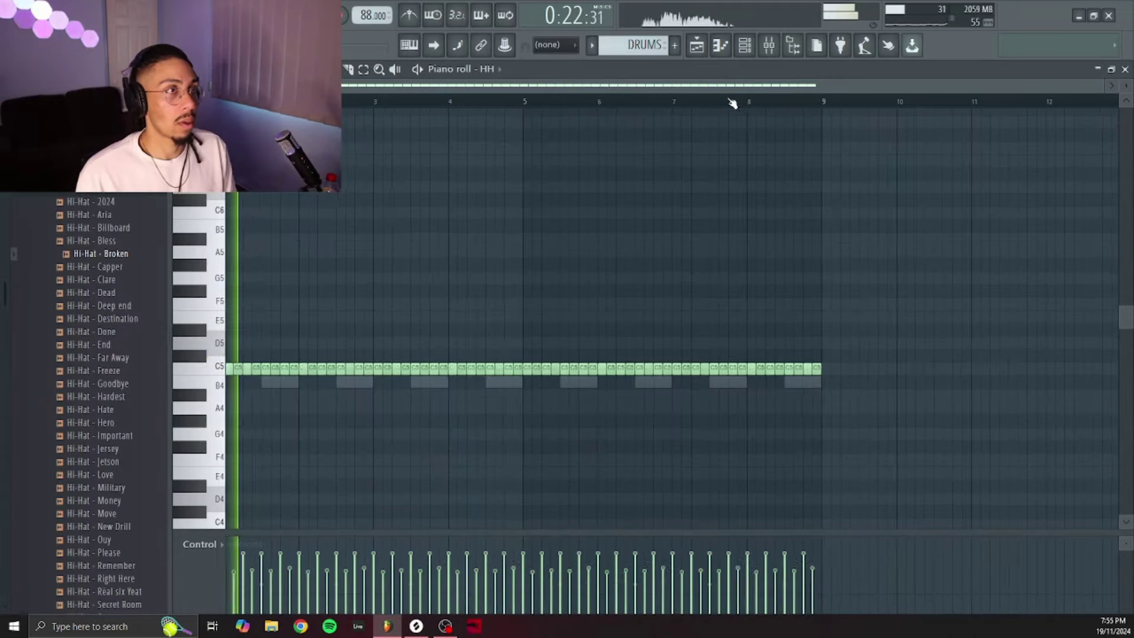
# Reopen the HH channel's piano roll from the channel rack and view its first bars up close
pyautogui.click(697, 46)
pyautogui.click(744, 45)
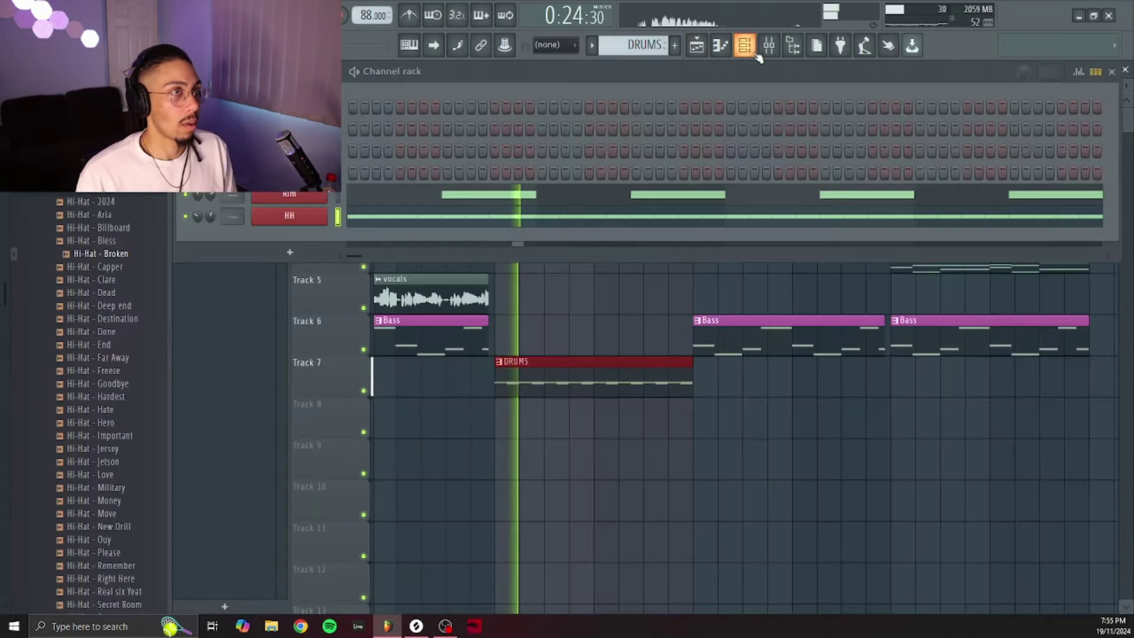
pyautogui.click(384, 220)
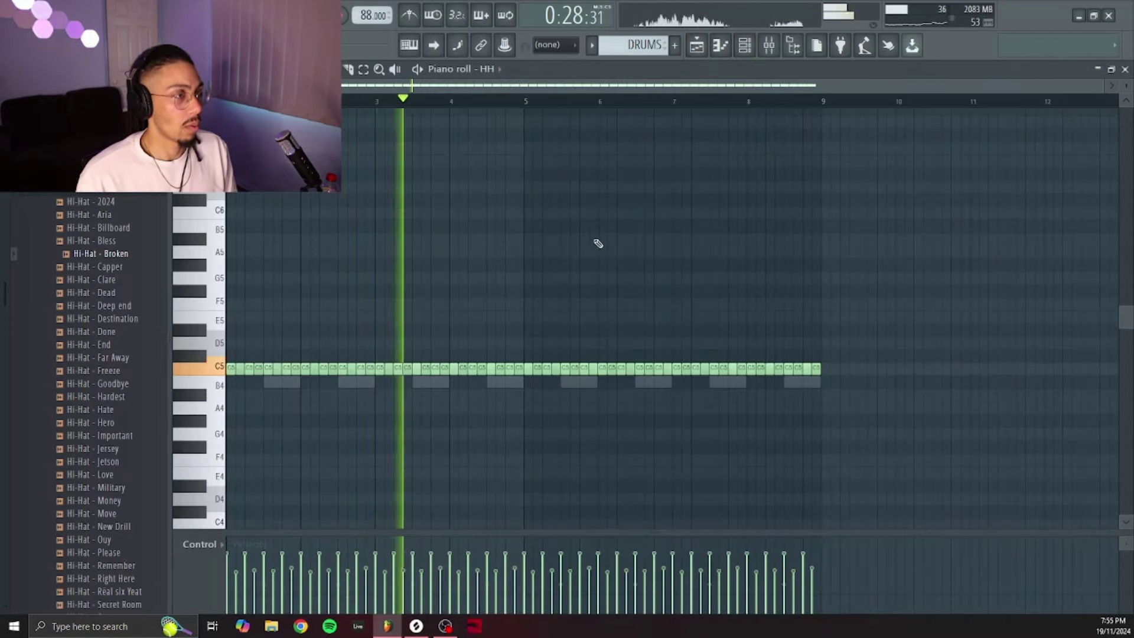
pyautogui.moveTo(420, 101); pyautogui.dragTo(420, 121)
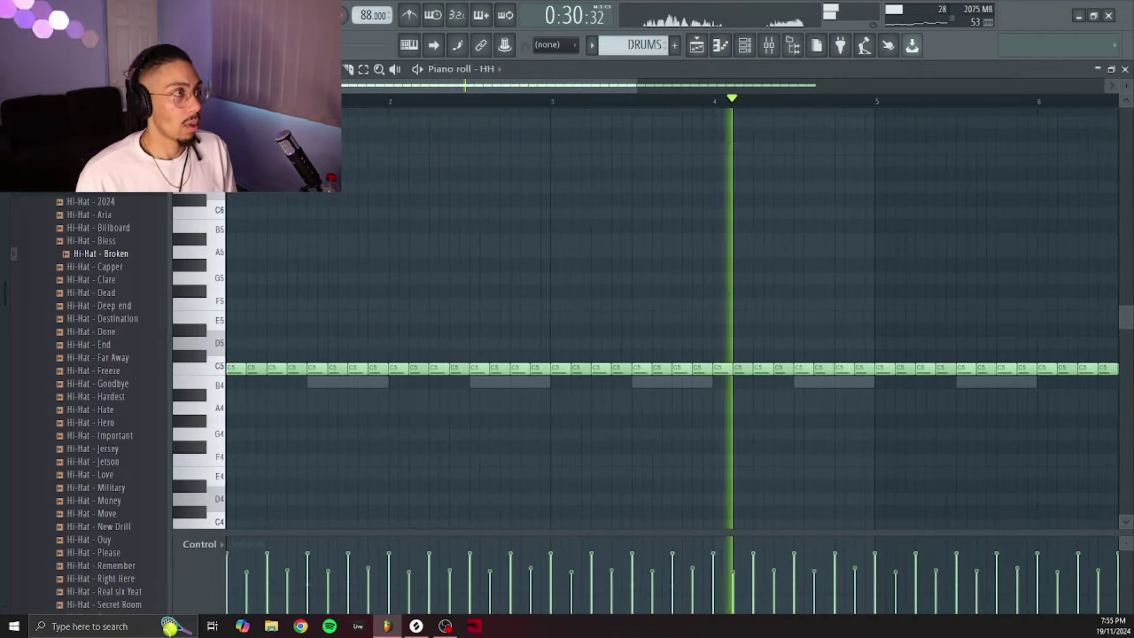
pyautogui.click(210, 69)
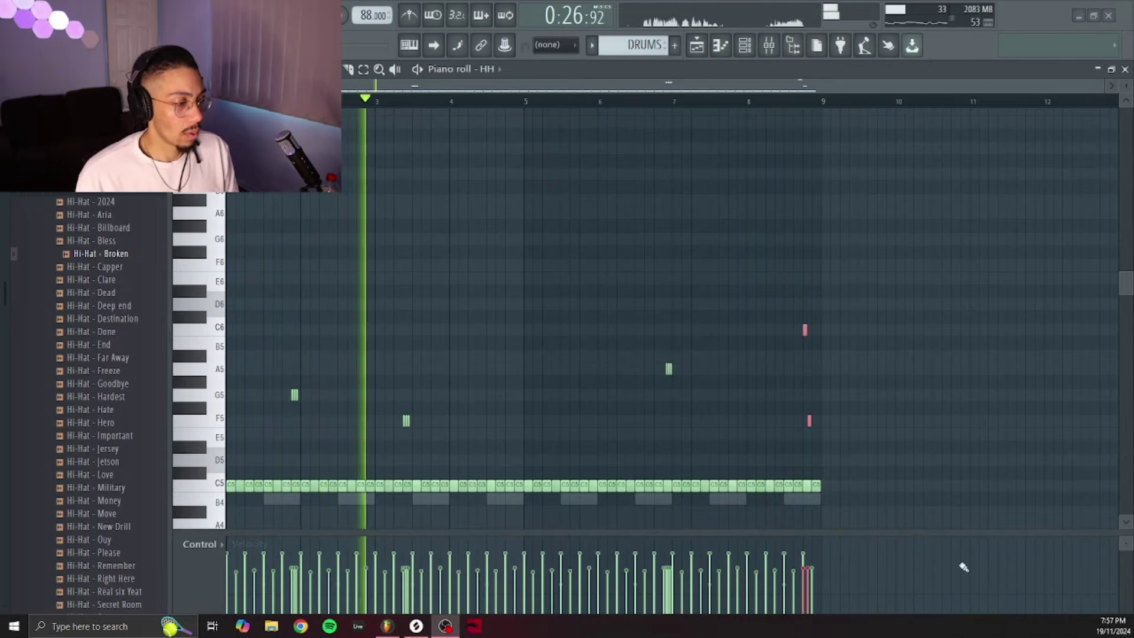
# Examine the hi-hat rolls at the end of bar 8 and in bars 1 to 4
pyautogui.scroll(-3, 734, 311)
pyautogui.scroll(5, 835, 107)
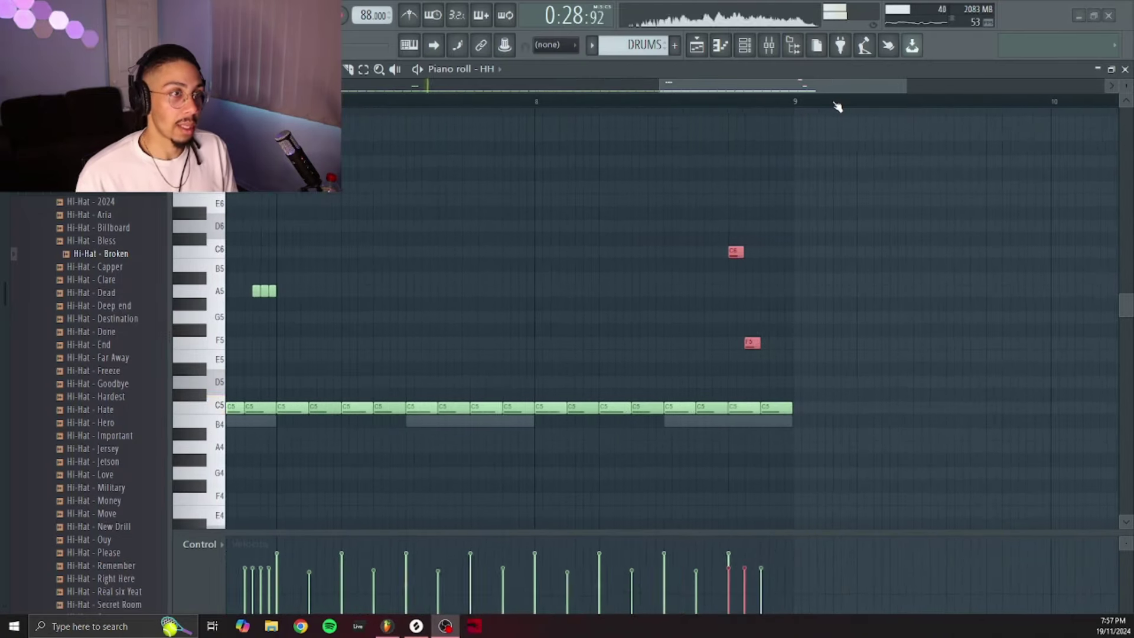
pyautogui.moveTo(782, 89); pyautogui.dragTo(431, 100)
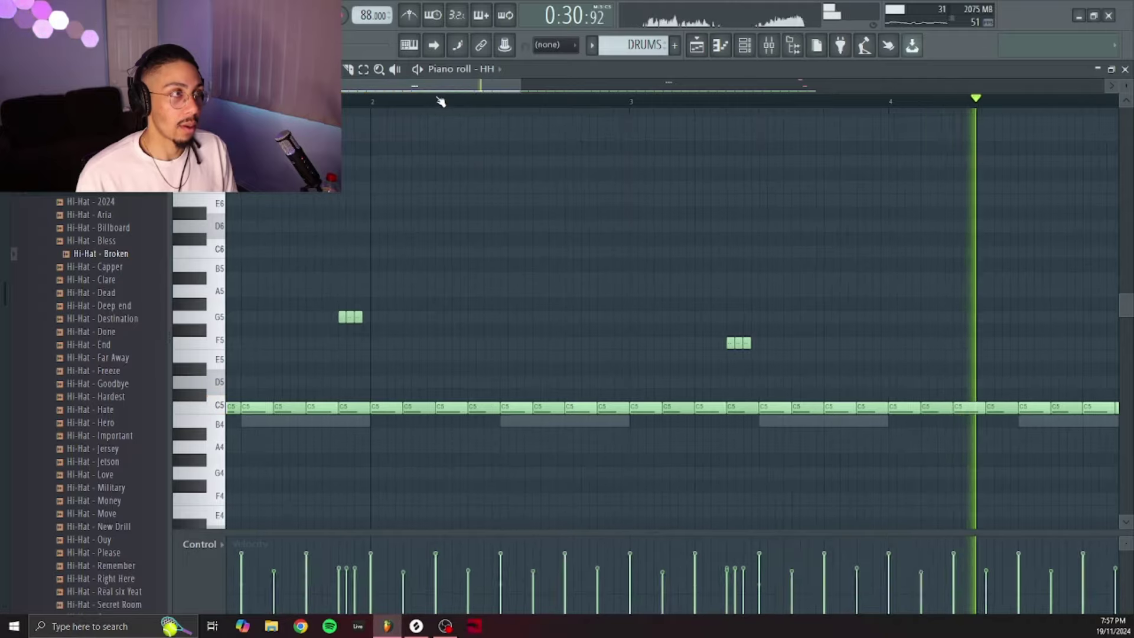
# Add a kick sample from the Kick folder of the Rnb Gimme Love Mega Kit as a new channel in the DRUMS pattern
pyautogui.scroll(-4, 440, 102)
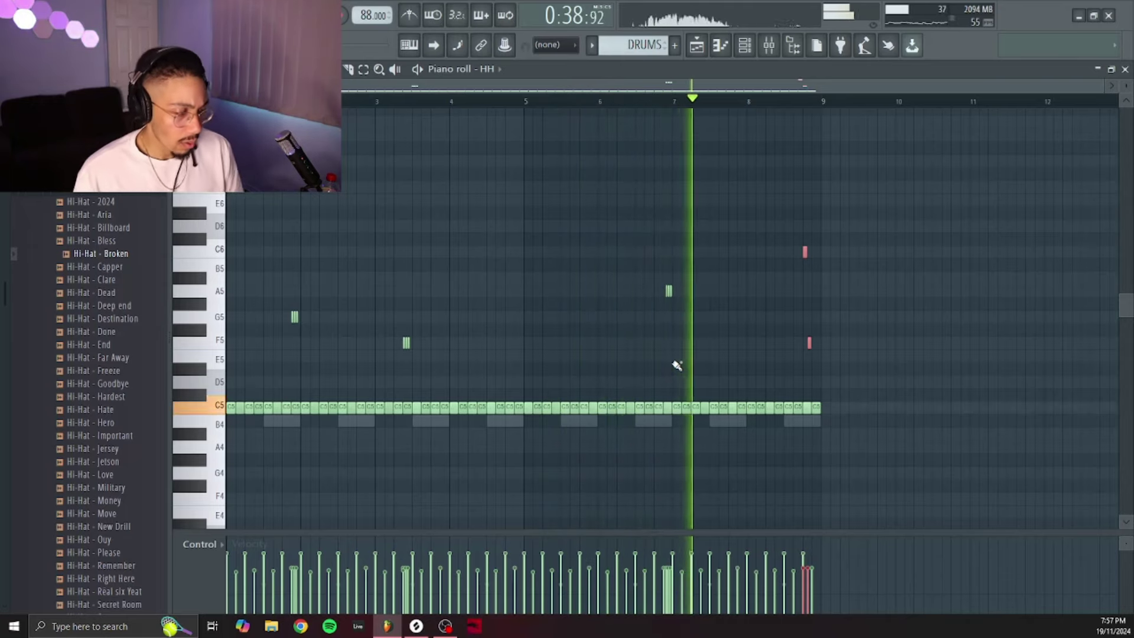
pyautogui.click(745, 45)
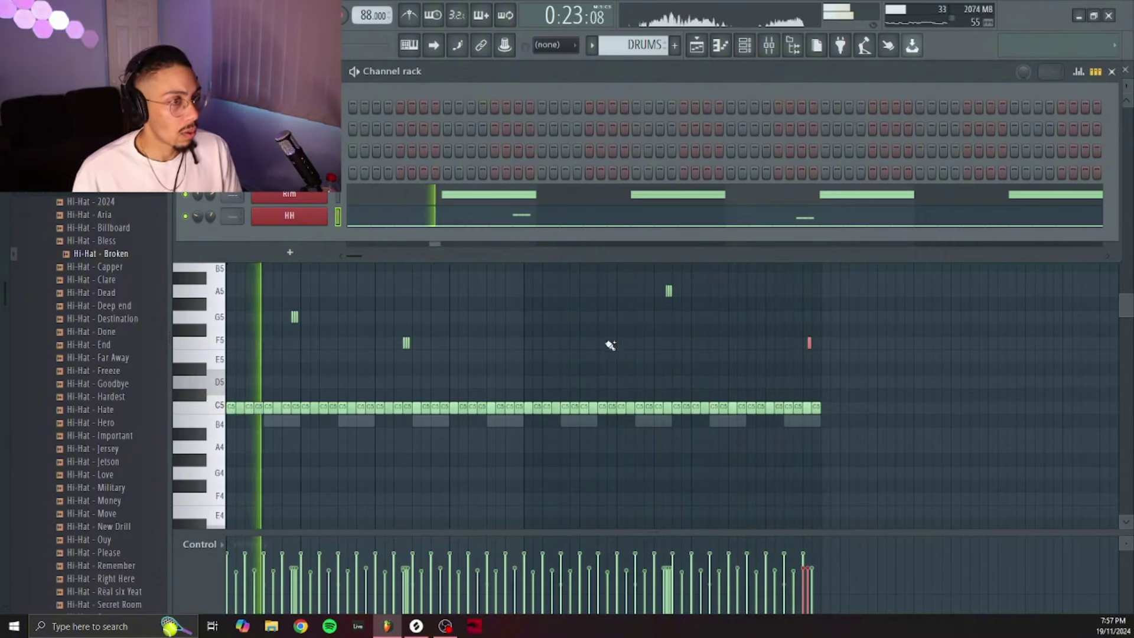
pyautogui.press('F6')
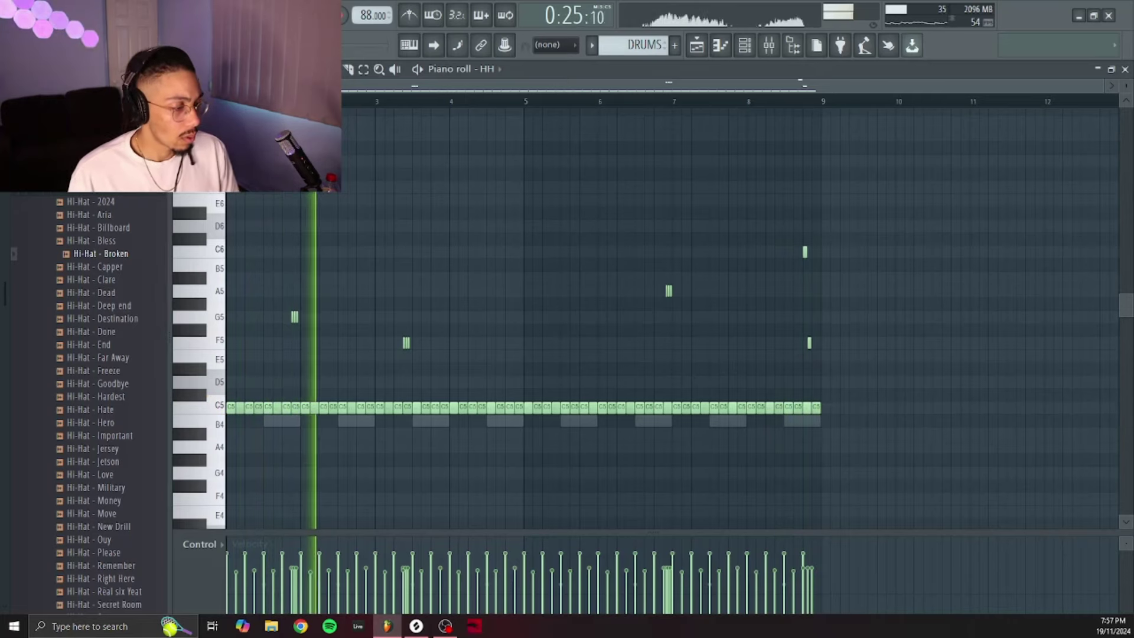
pyautogui.press('F6')
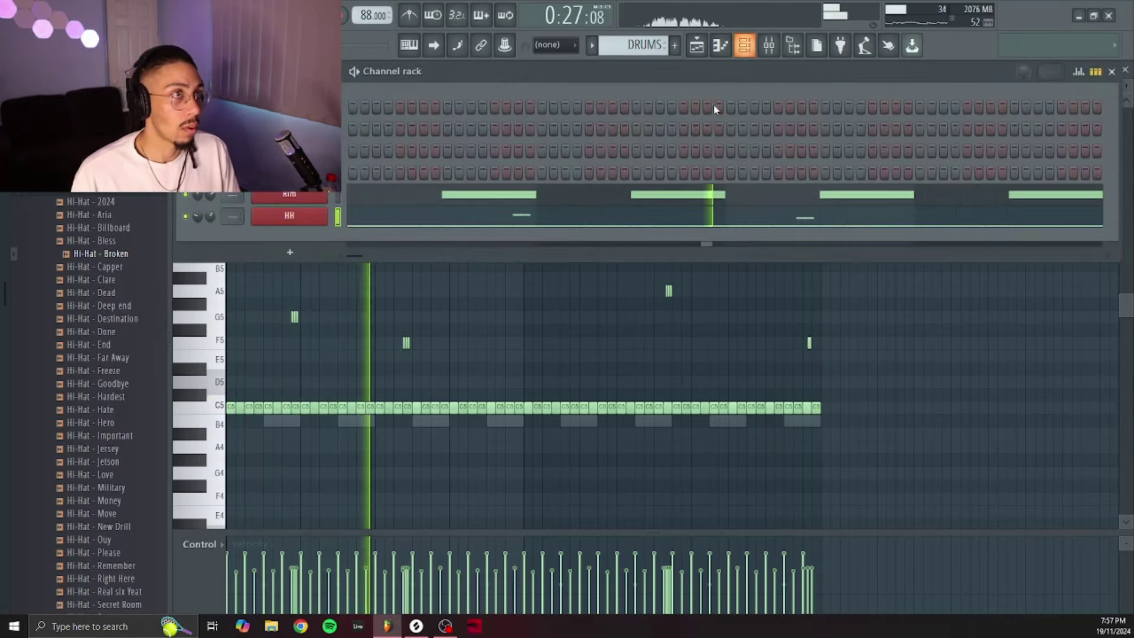
pyautogui.click(150, 203)
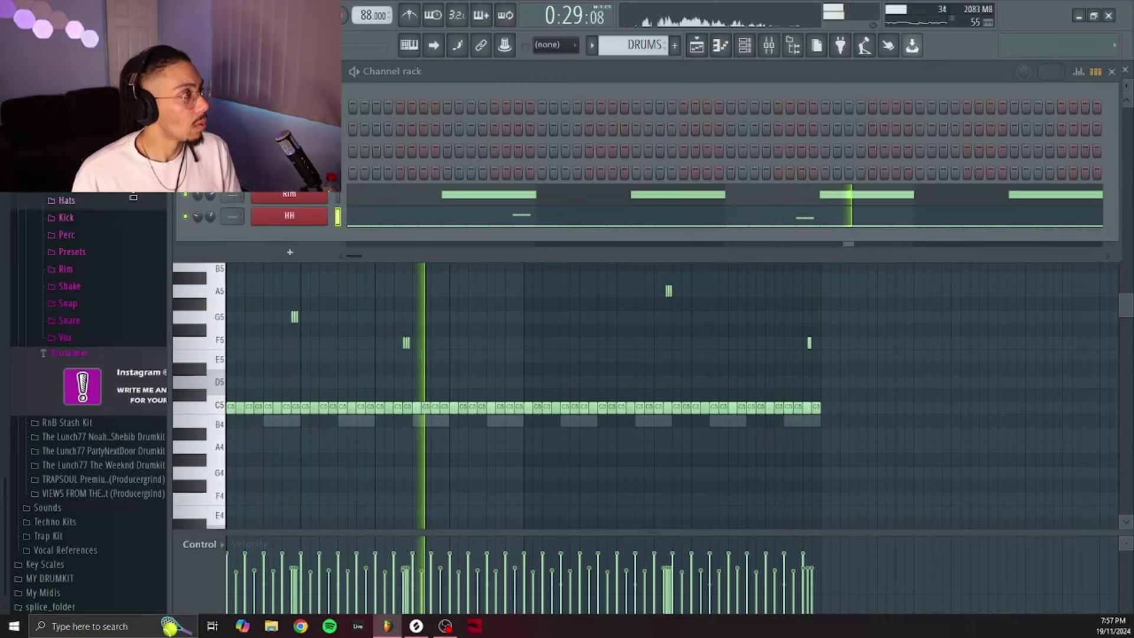
pyautogui.click(114, 216)
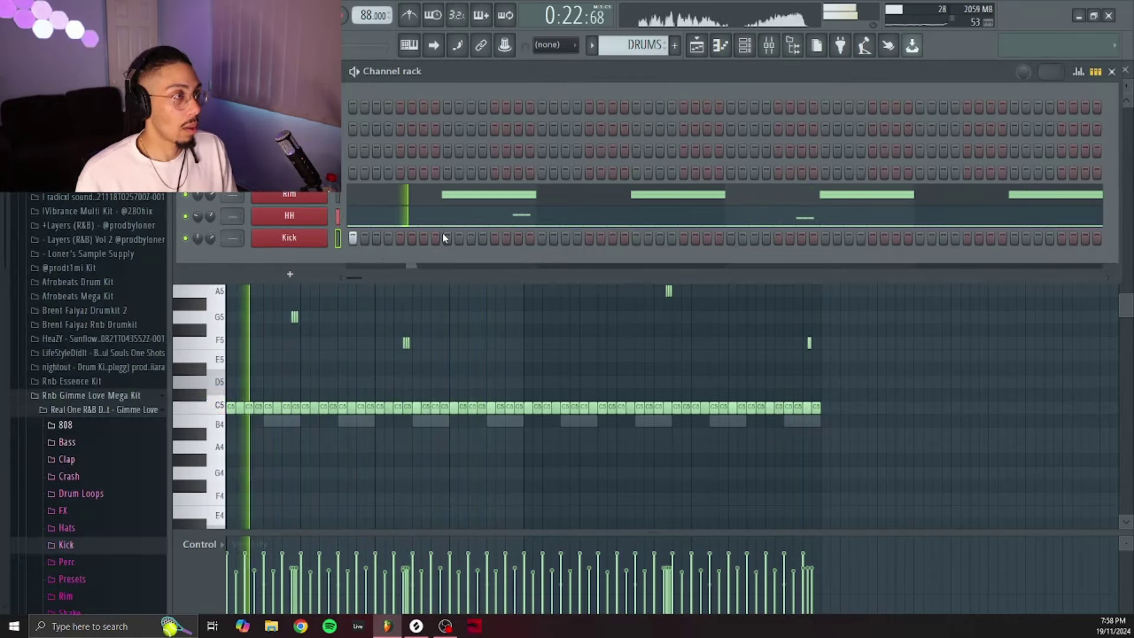
# Add kicks on steps 19 and 31 and duplicate the two-bar Kick pattern until it fills eight bars
pyautogui.click(564, 237)
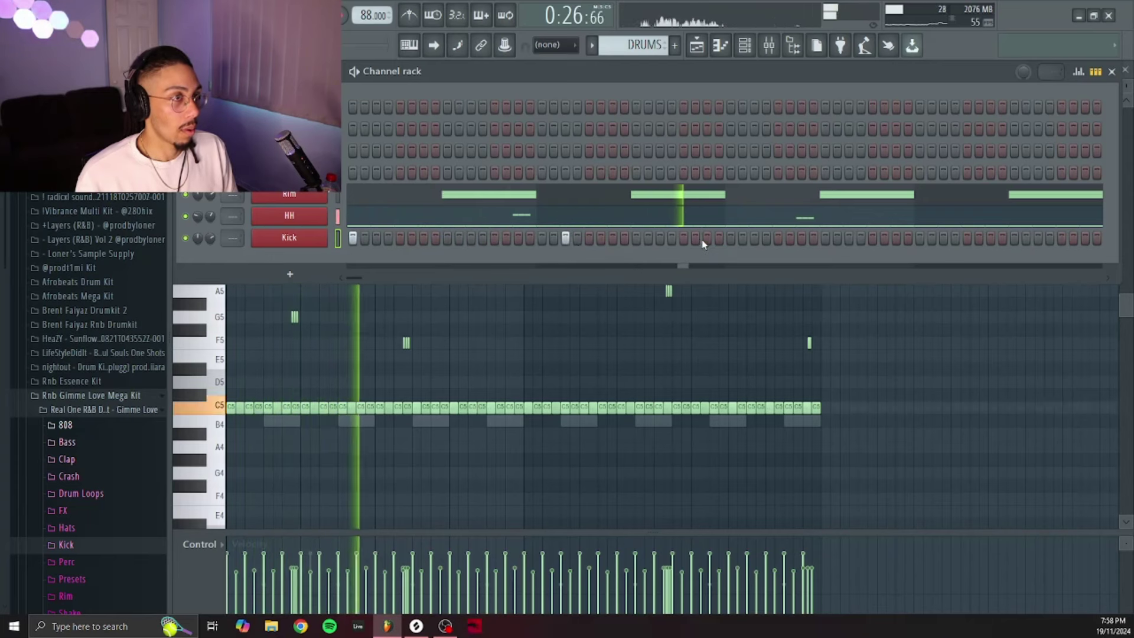
pyautogui.click(340, 240)
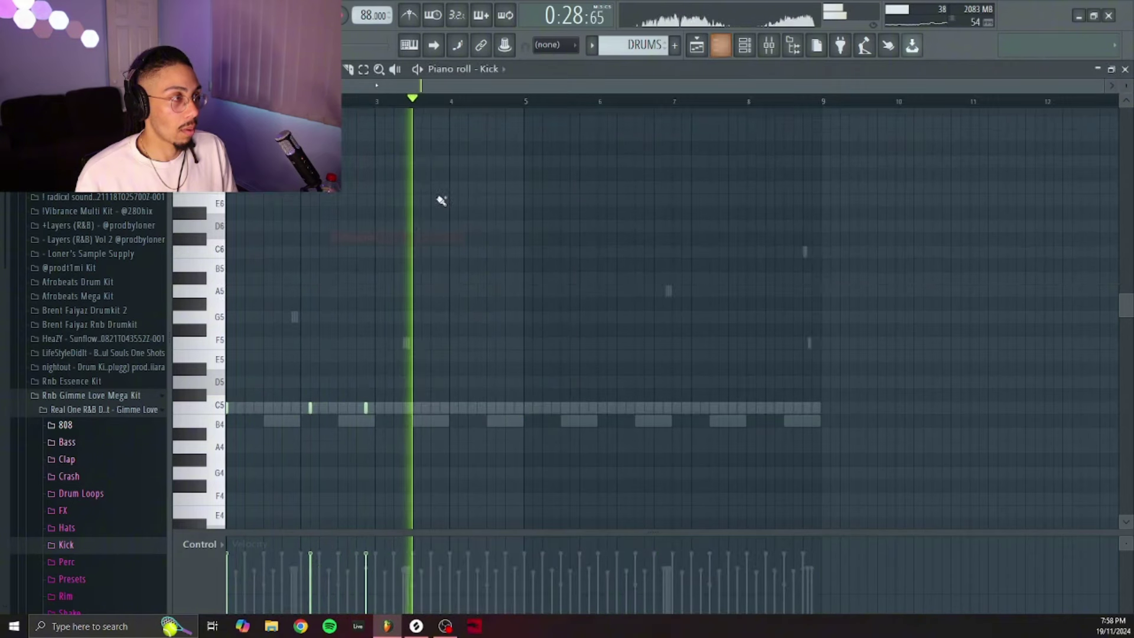
pyautogui.moveTo(377, 101); pyautogui.dragTo(525, 100)
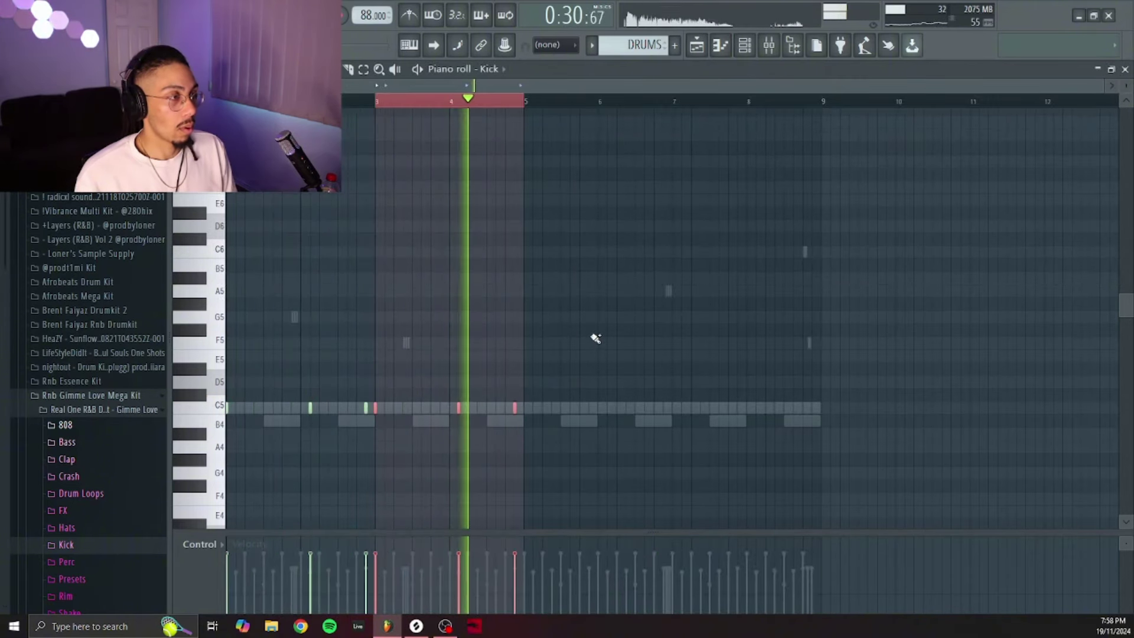
pyautogui.hotkey('ctrl', 'b')
pyautogui.hotkey('ctrl', 'b')
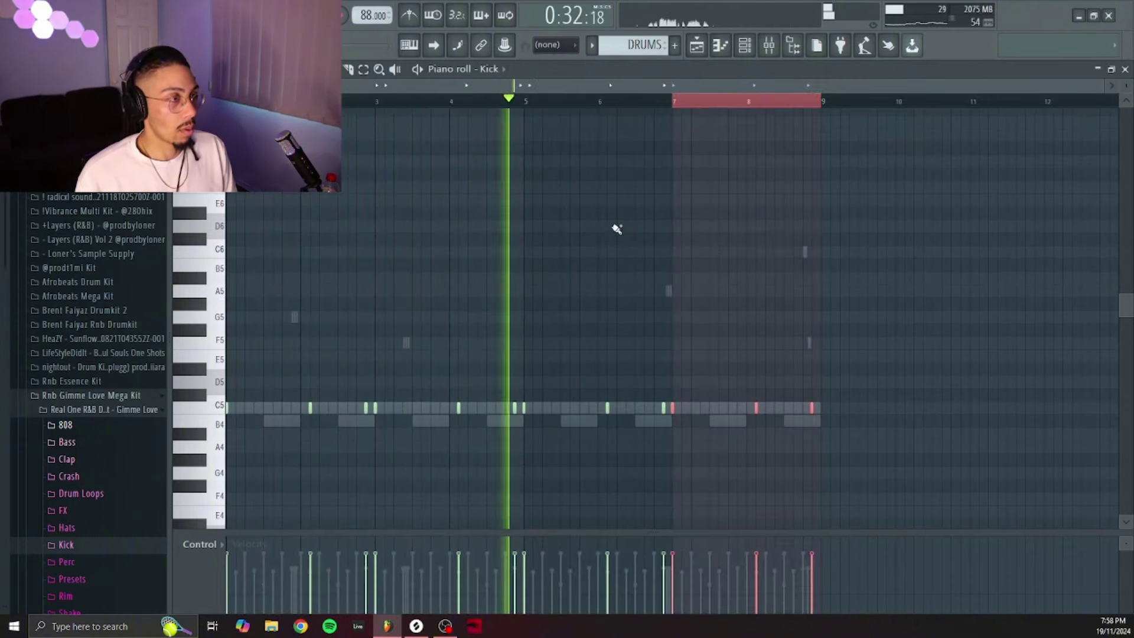
pyautogui.click(707, 107)
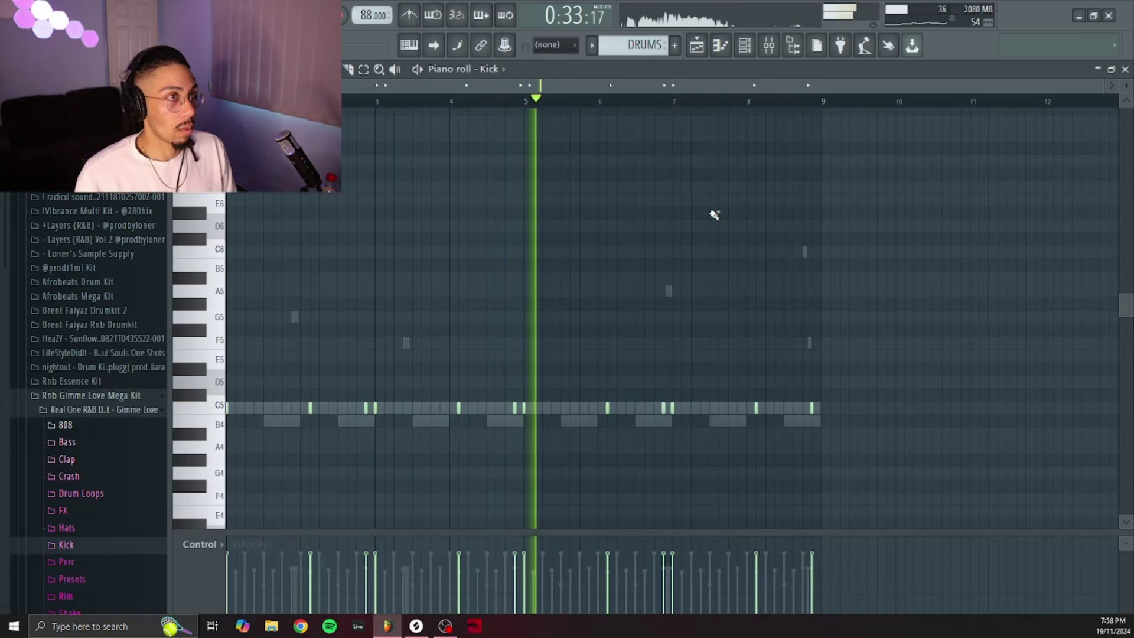
# Delete the last kick note of bar 2 and the last kick note of bar 6 in the Kick piano roll
pyautogui.rightClick(366, 408)
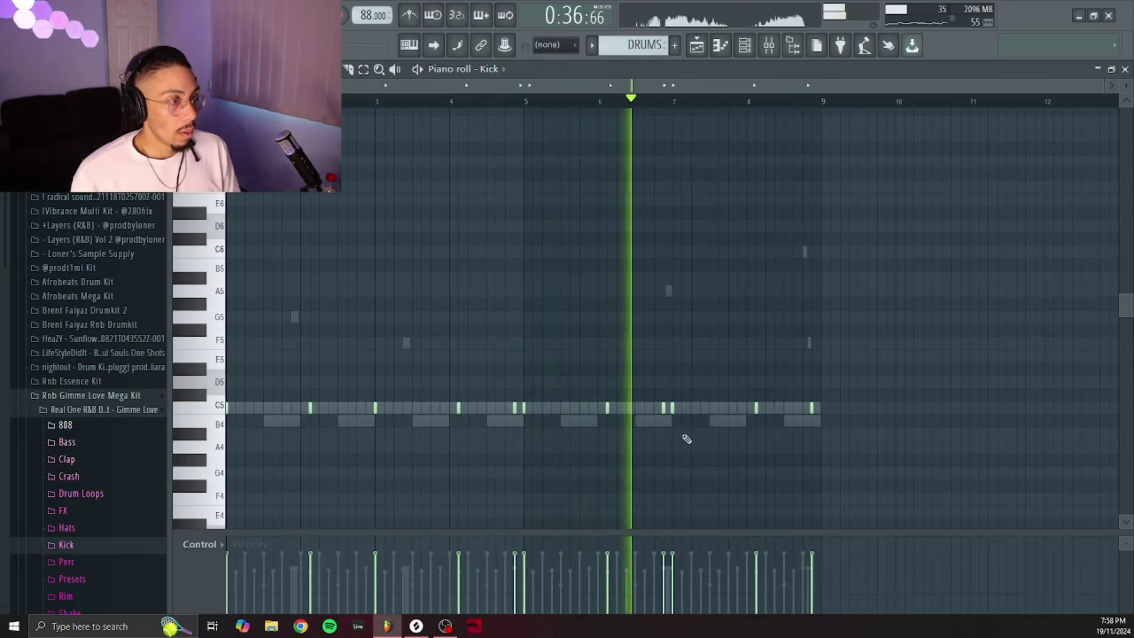
pyautogui.rightClick(663, 408)
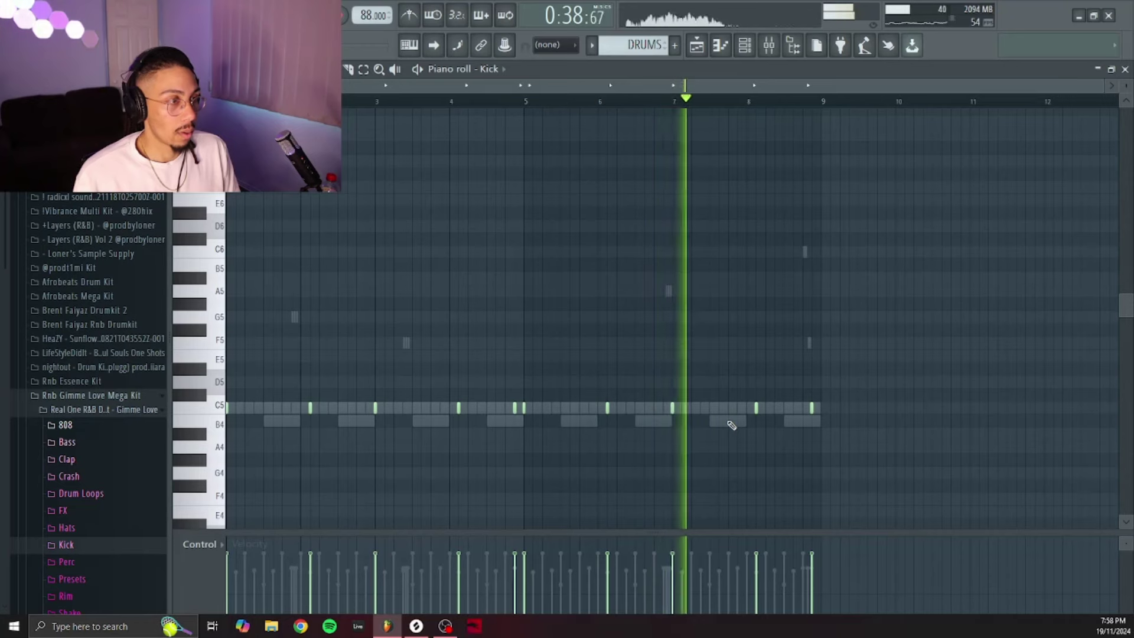
pyautogui.press('F6')
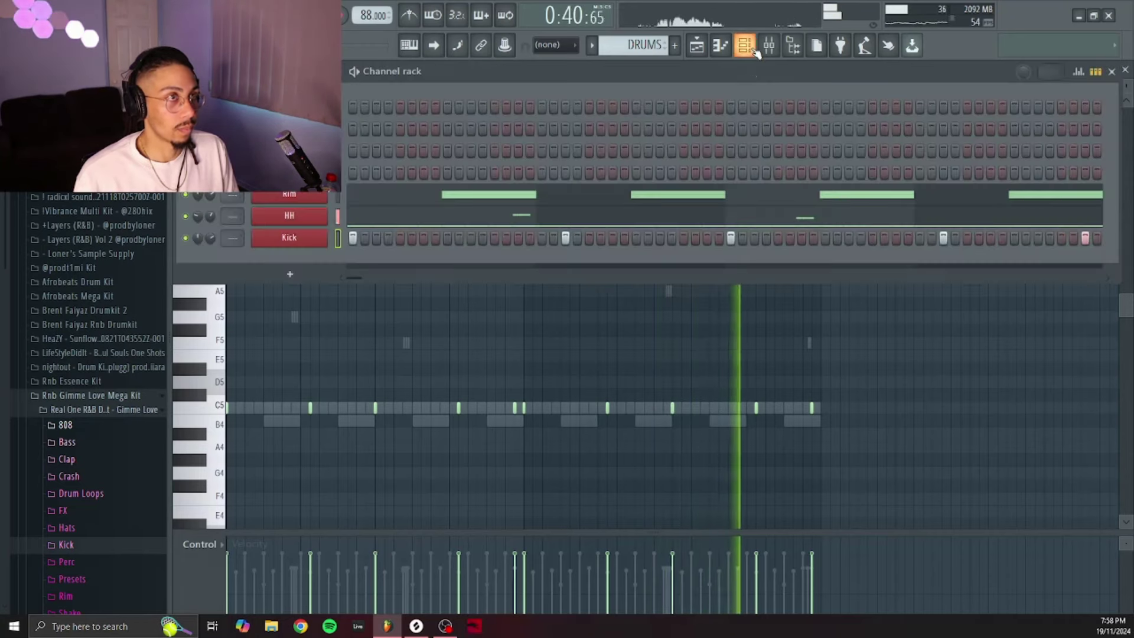
pyautogui.click(711, 45)
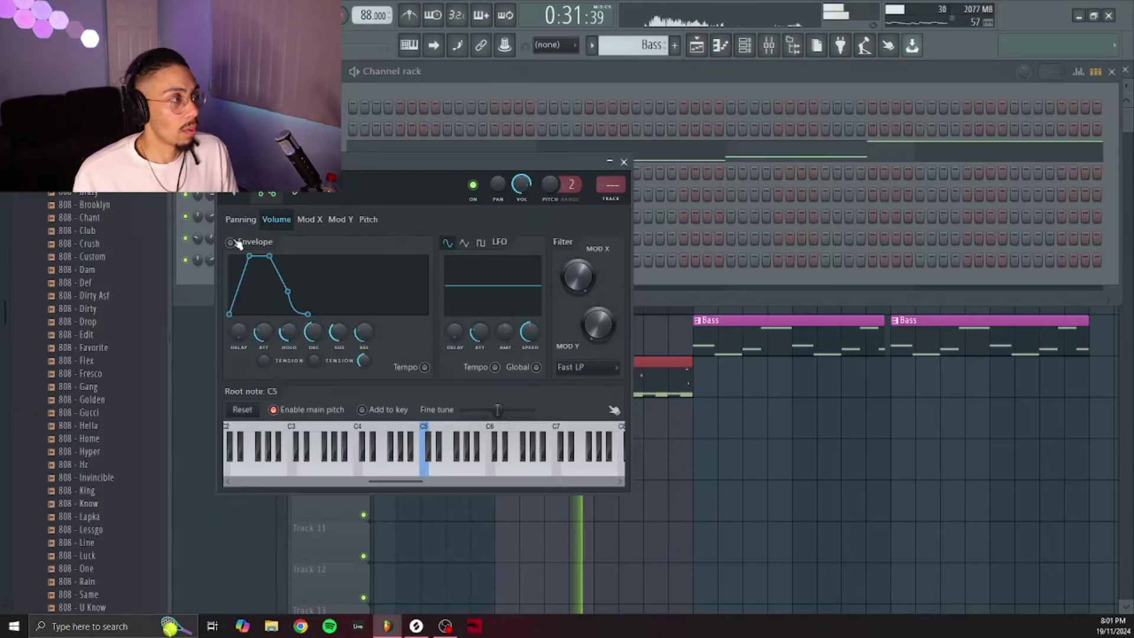
pyautogui.rightClick(522, 184)
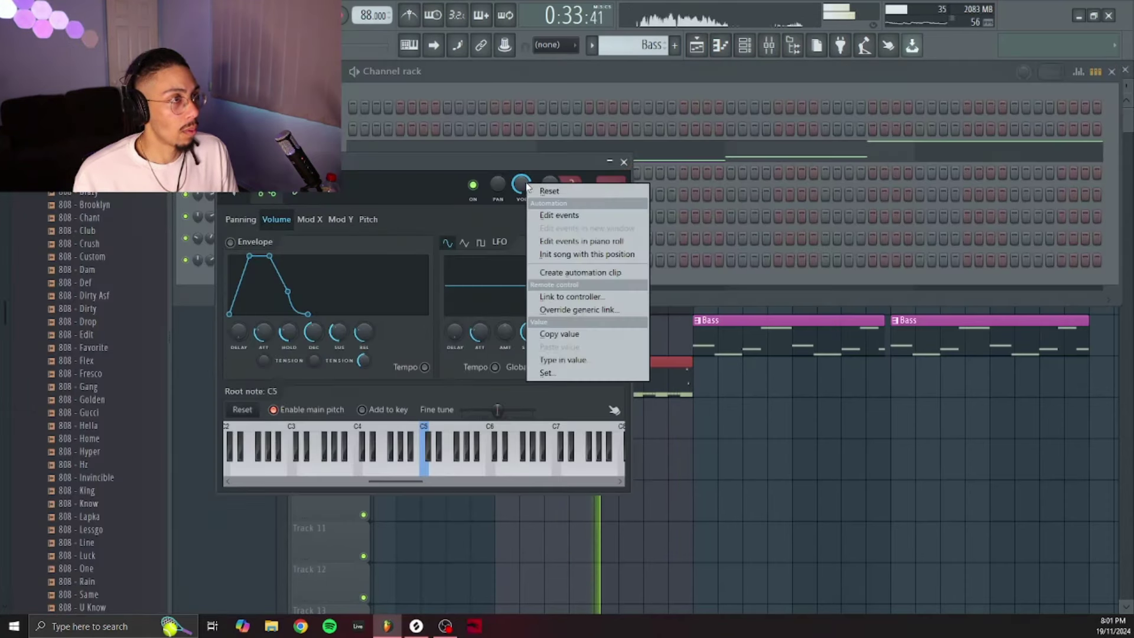
pyautogui.click(624, 161)
pyautogui.click(624, 161)
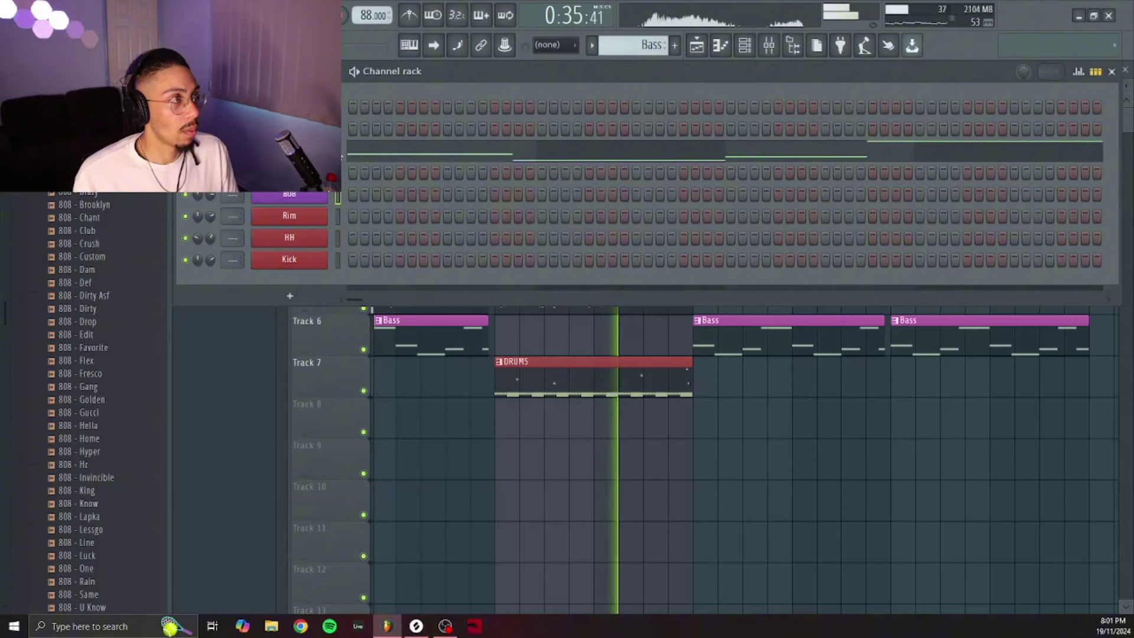
# Copy the bass notes from the Bass pattern and paste them into the 808 channel of the DRUMS pattern
pyautogui.rightClick(290, 145)
pyautogui.click(494, 163)
pyautogui.scroll(-1, 632, 44)
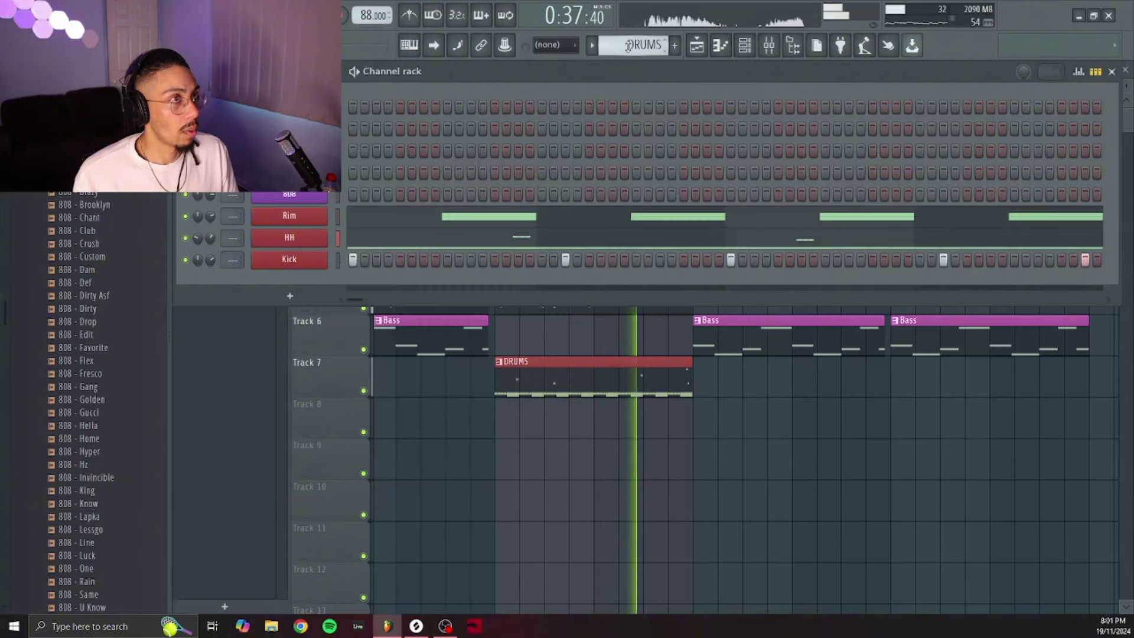
pyautogui.rightClick(289, 192)
pyautogui.click(436, 210)
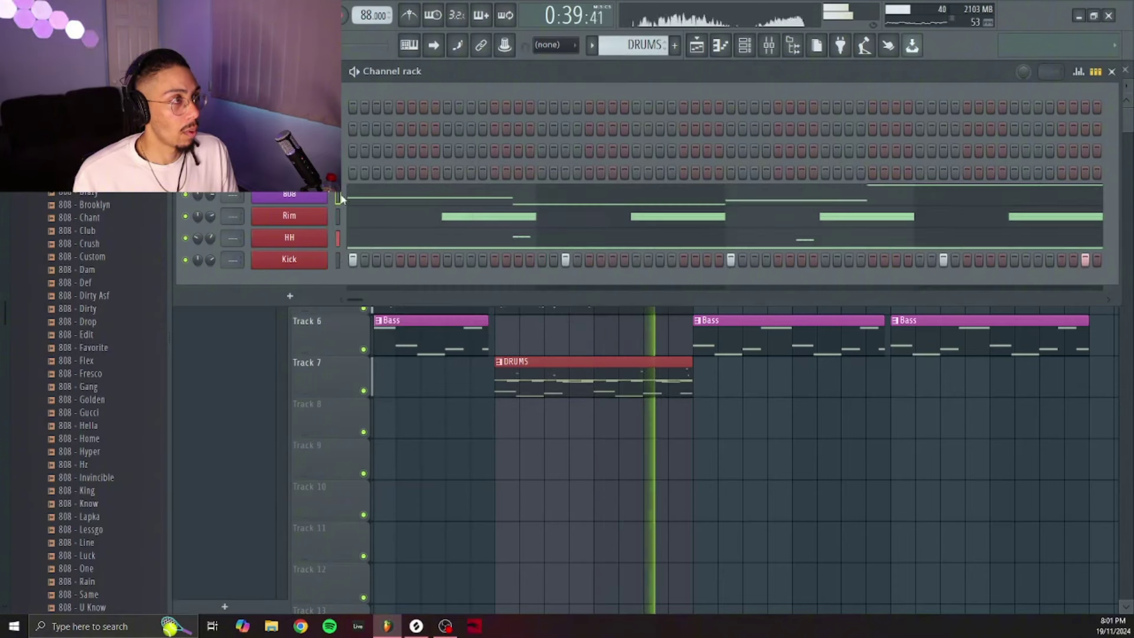
# Raise all the 808 notes one octave and delete the two A#5 notes in bars 3 to 4 and 7 to 8
pyautogui.click(362, 203)
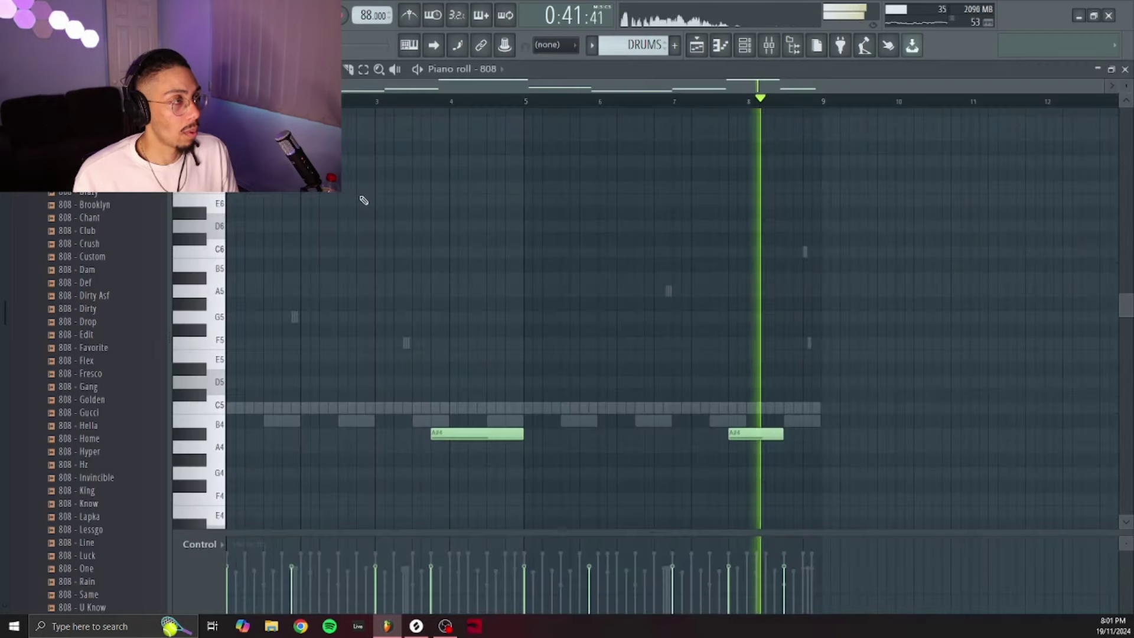
pyautogui.hotkey('ctrl', 'Up')
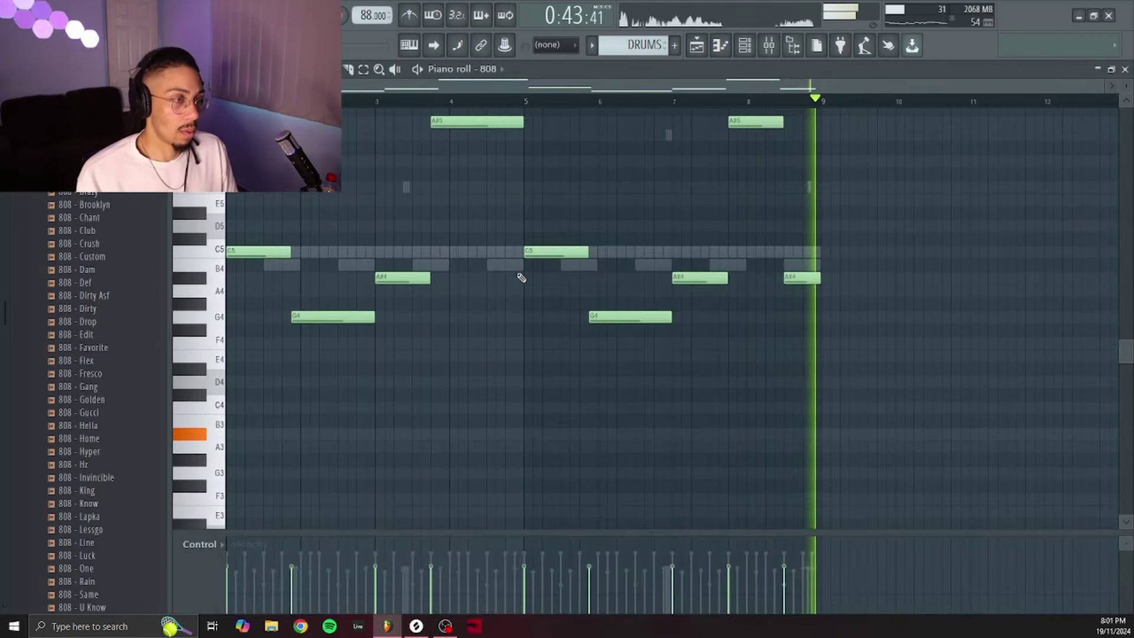
pyautogui.scroll(2, 556, 334)
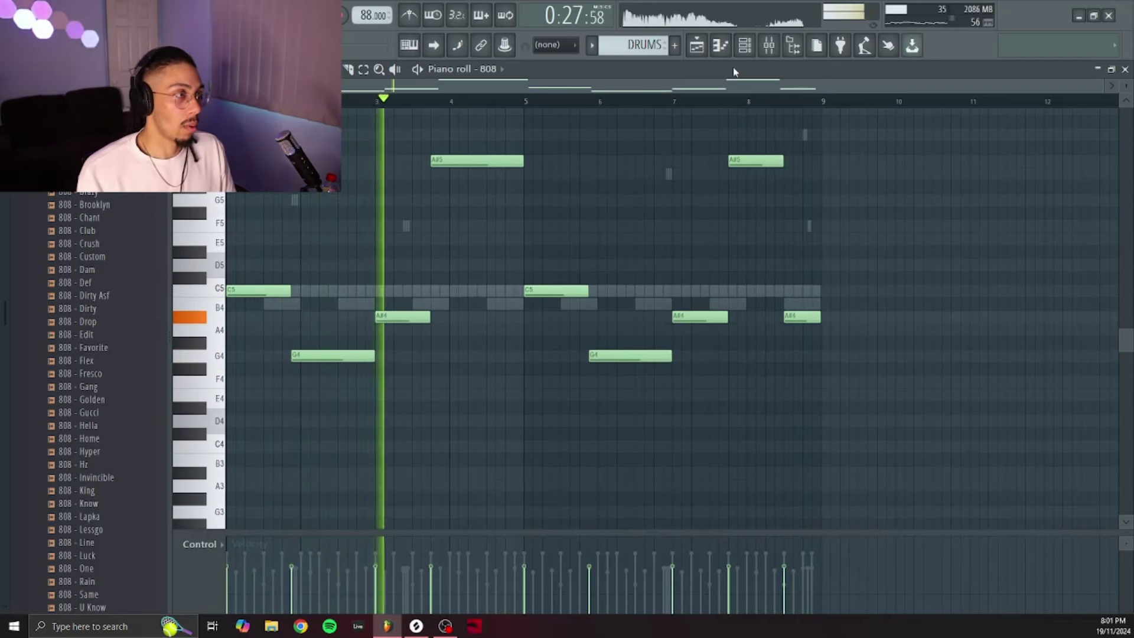
pyautogui.rightClick(502, 160)
pyautogui.rightClick(759, 161)
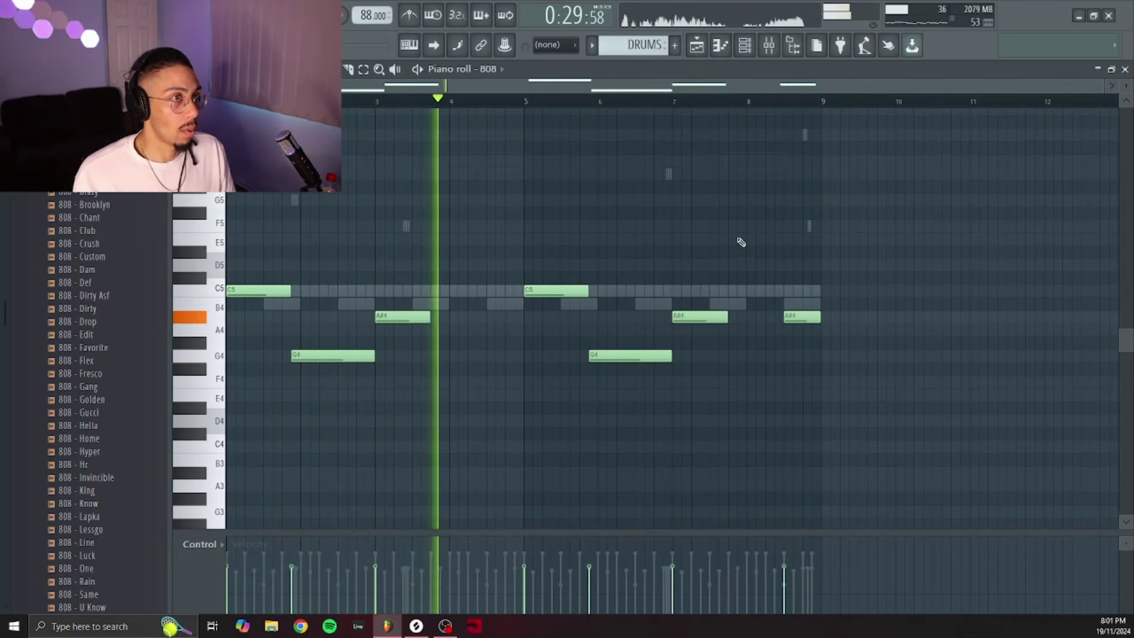
# Raise all the remaining 808 notes another octave and lower the two C6 notes back to C5
pyautogui.hotkey('ctrl', 'a')
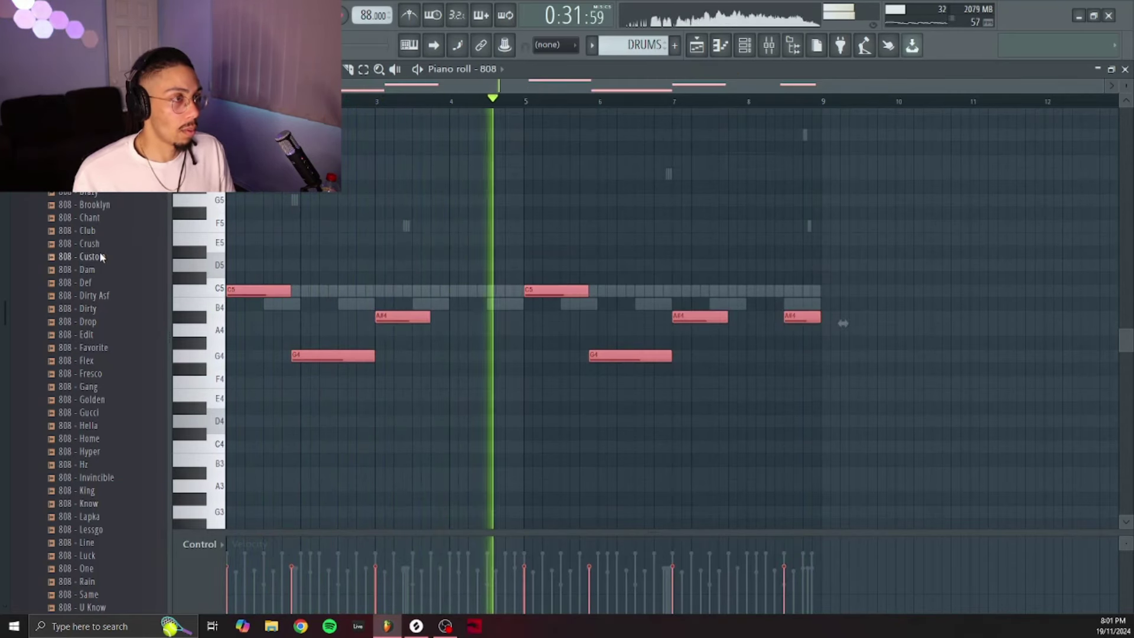
pyautogui.hotkey('ctrl', 'Up')
pyautogui.scroll(3, 413, 308)
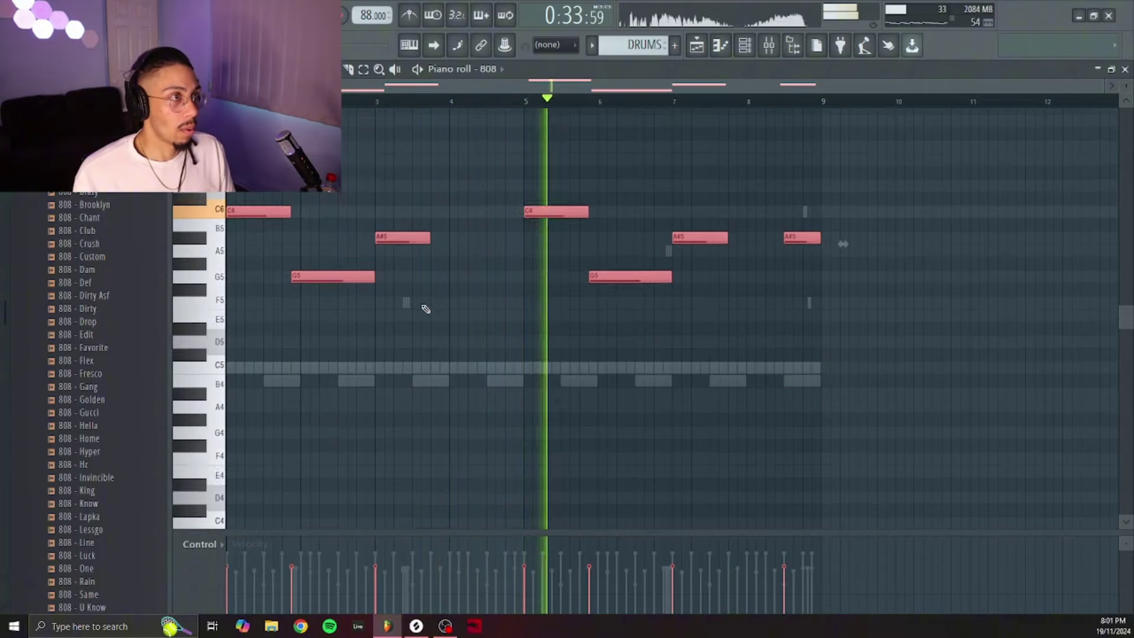
pyautogui.doubleClick(217, 200)
pyautogui.hotkey('ctrl', 'Down')
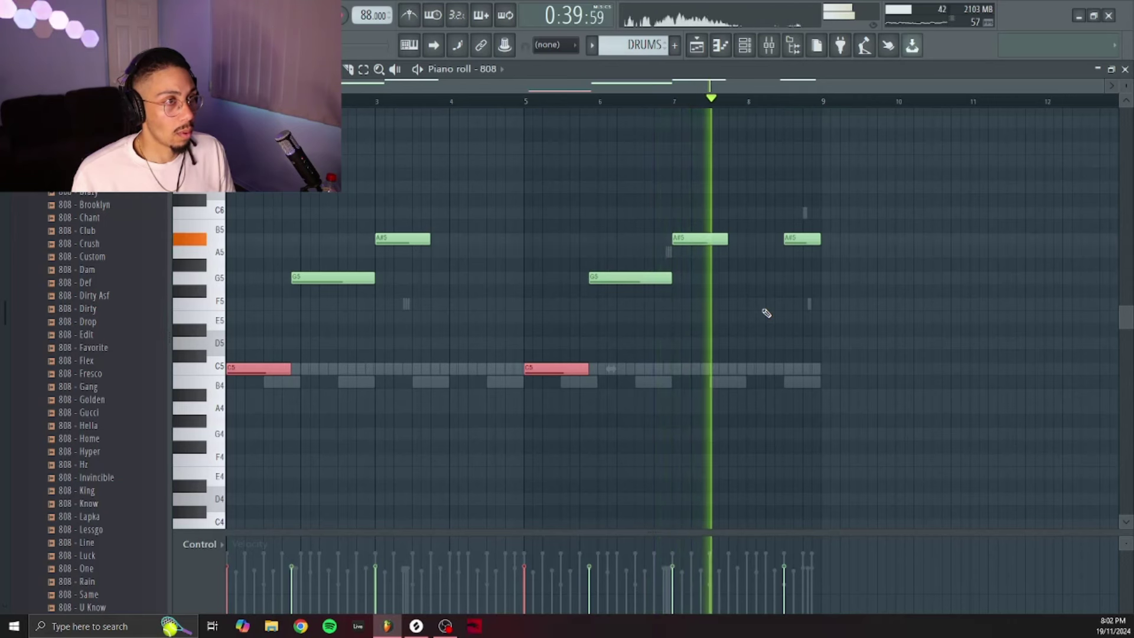
# Move the last A#5 note in the 808 piano roll two beats earlier, to the start of bar 8
pyautogui.click(824, 227)
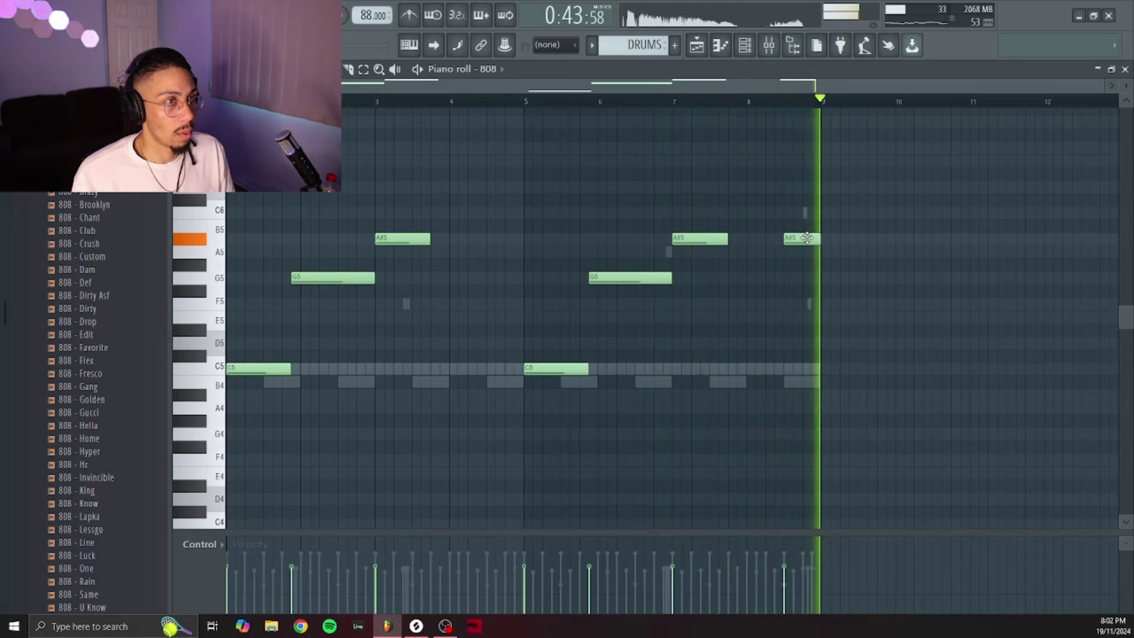
pyautogui.moveTo(793, 241); pyautogui.dragTo(757, 248)
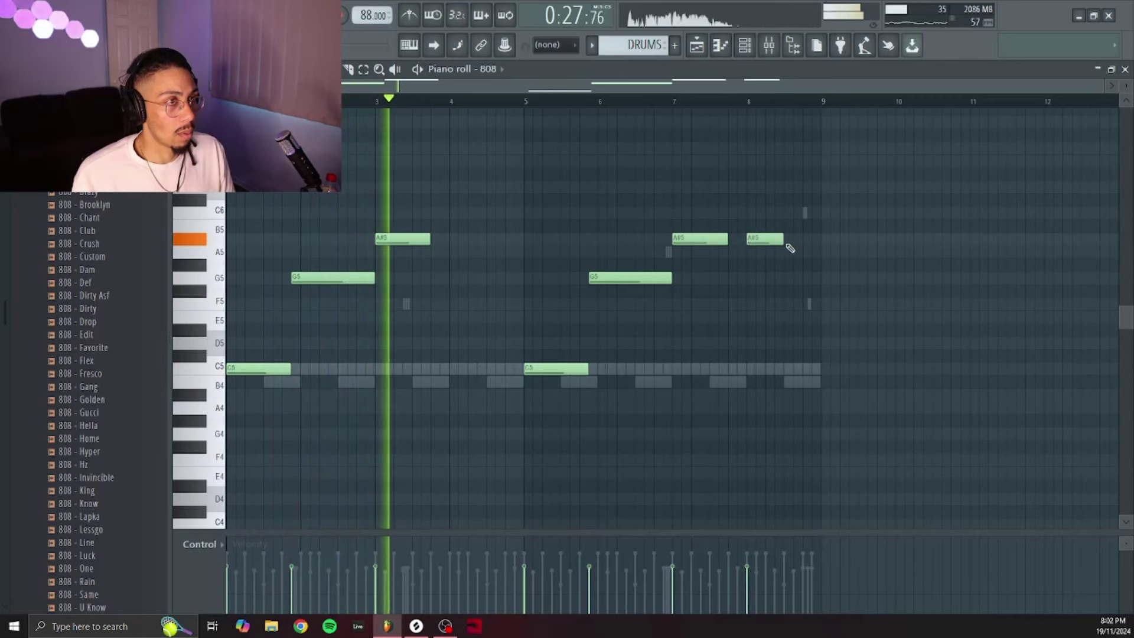
pyautogui.press('F6')
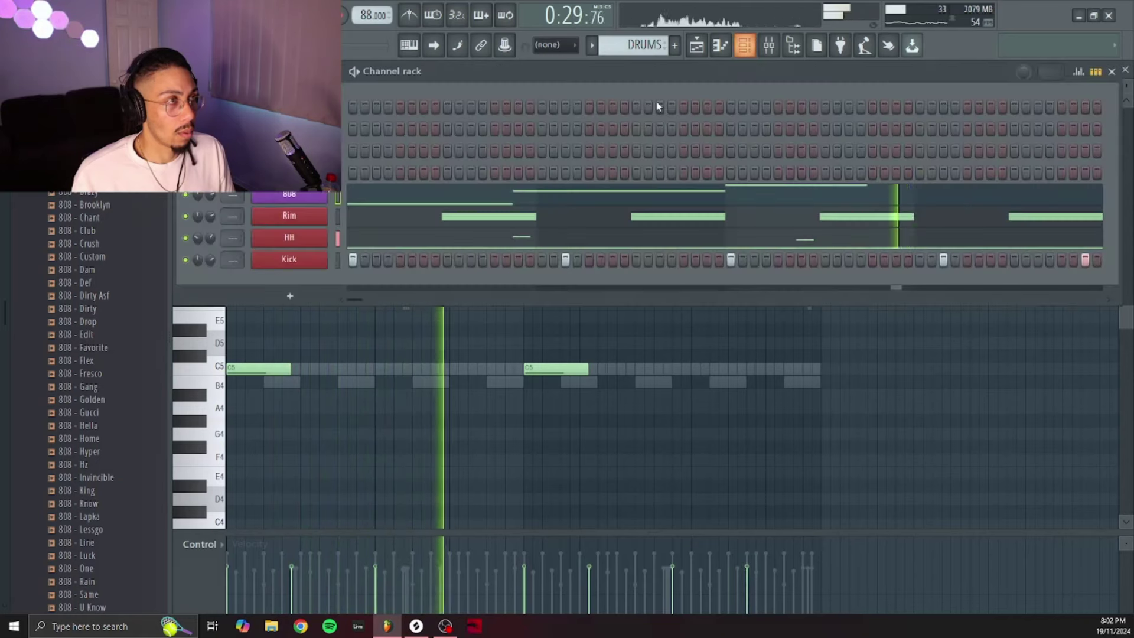
pyautogui.rightClick(213, 193)
pyautogui.click(206, 191)
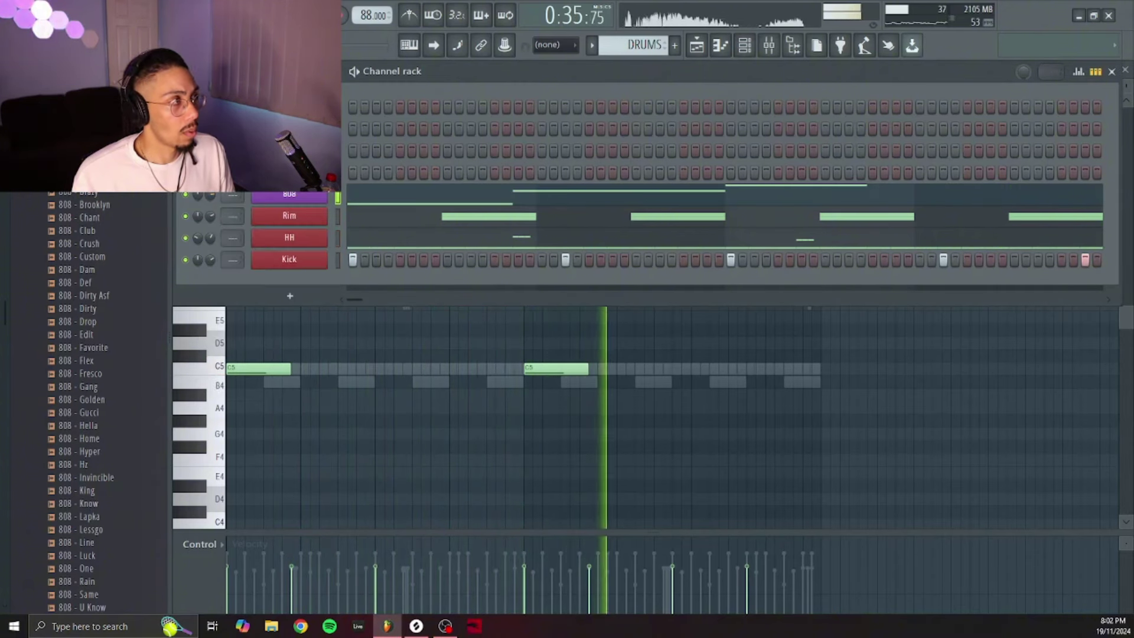
pyautogui.press('F6')
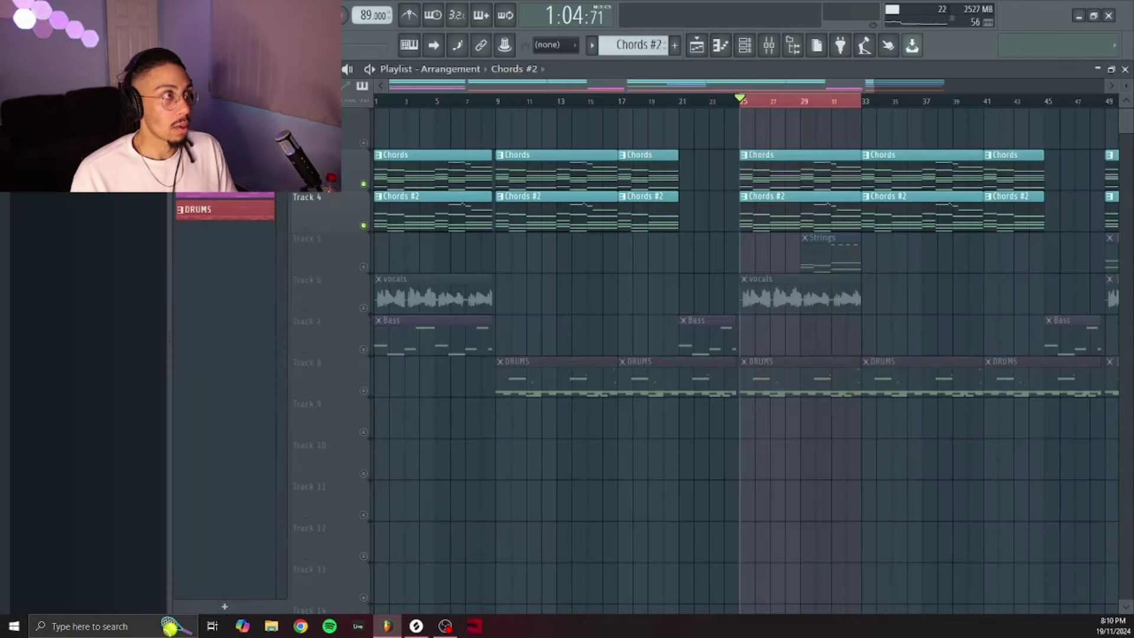
# Play the arrangement from bar 25 and unmute the vocals on Track 6
pyautogui.press('space')
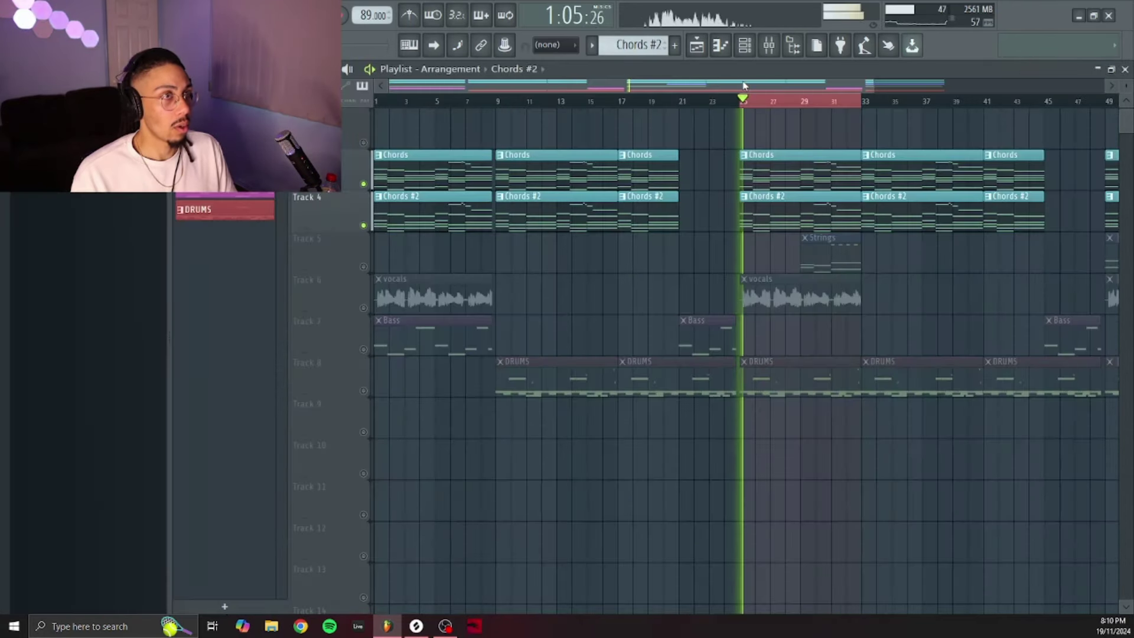
pyautogui.press('F6')
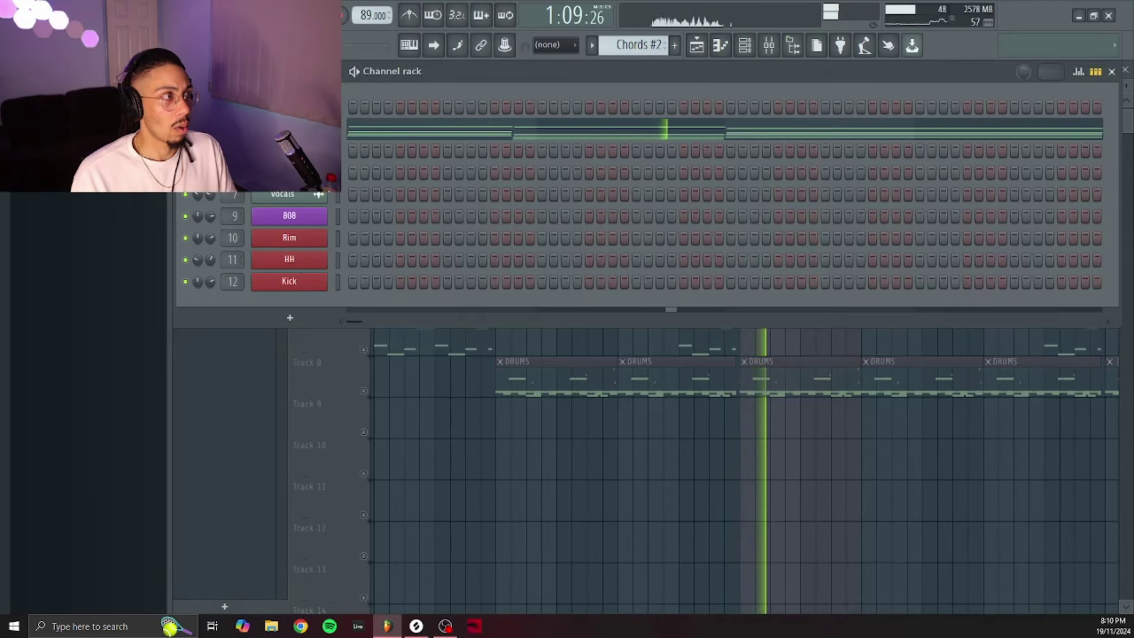
pyautogui.press('F6')
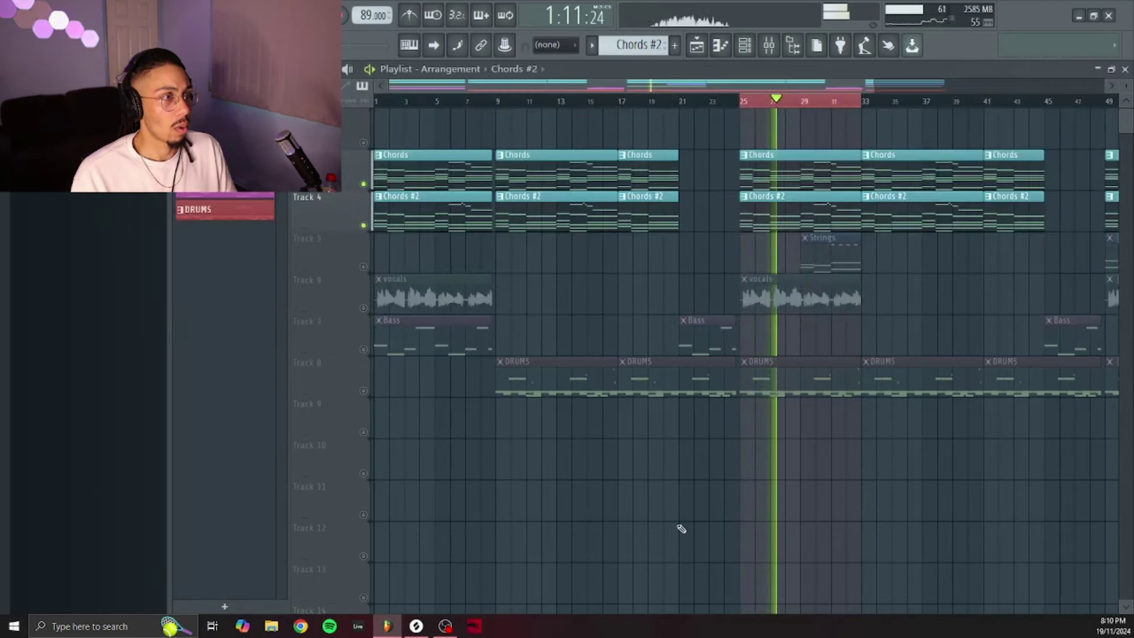
pyautogui.click(363, 308)
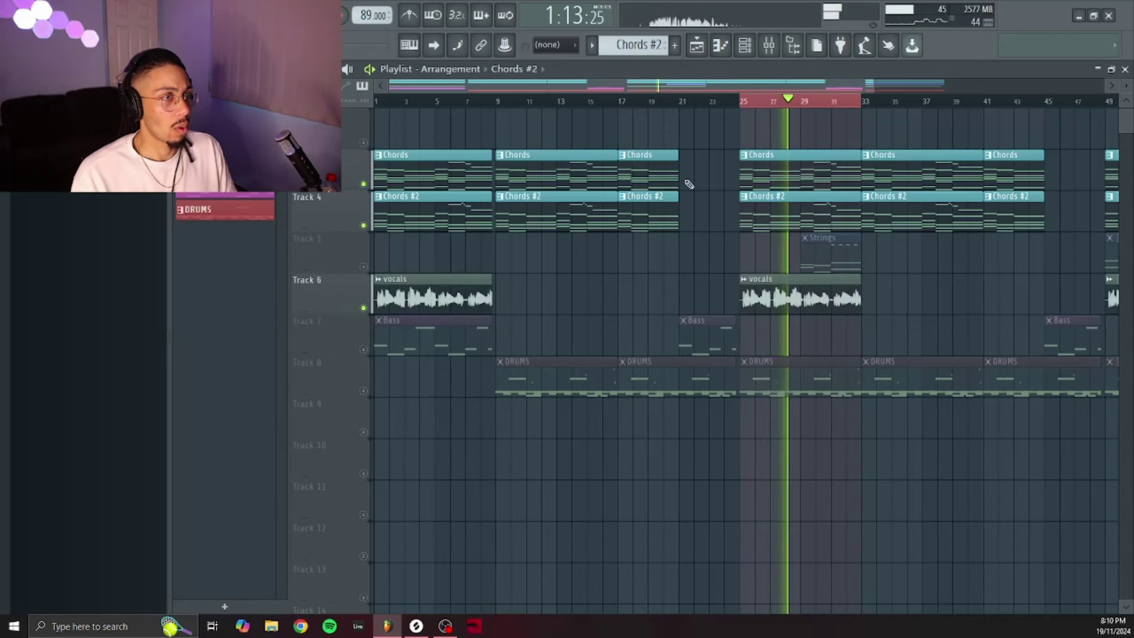
# Select the vocals track in the mixer and open its Fruity Delay 3 effect
pyautogui.click(745, 45)
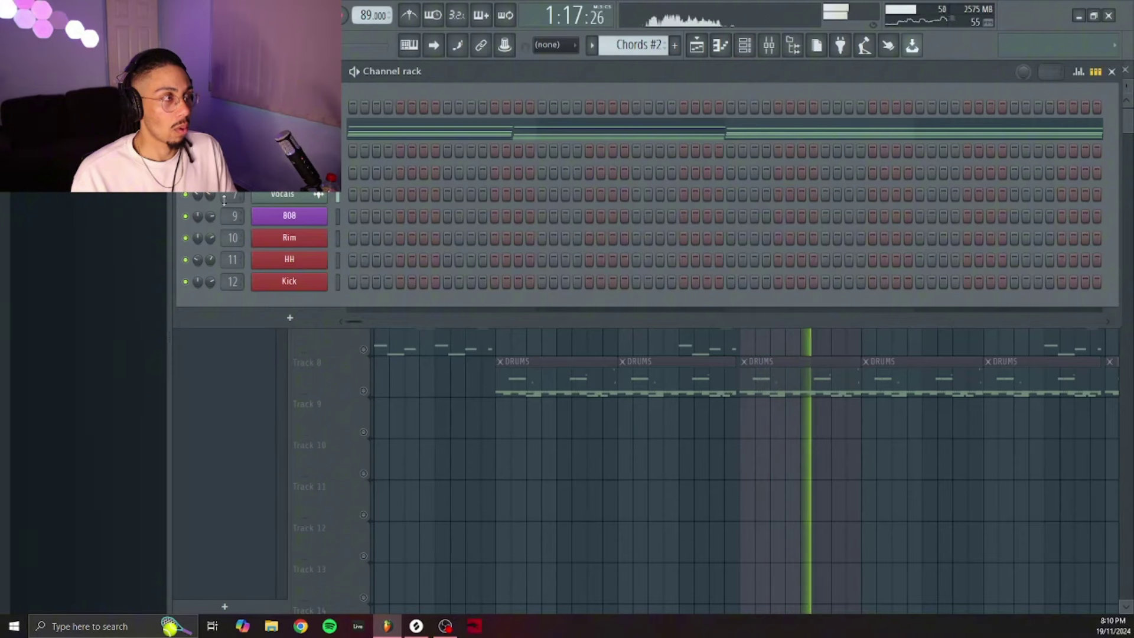
pyautogui.click(768, 45)
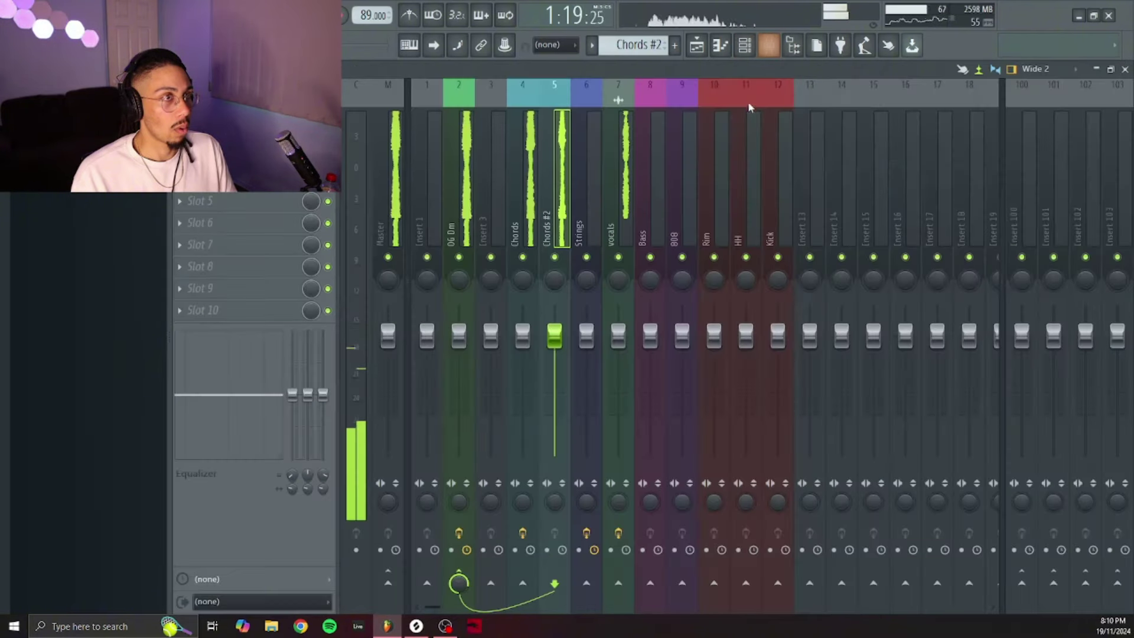
pyautogui.click(615, 218)
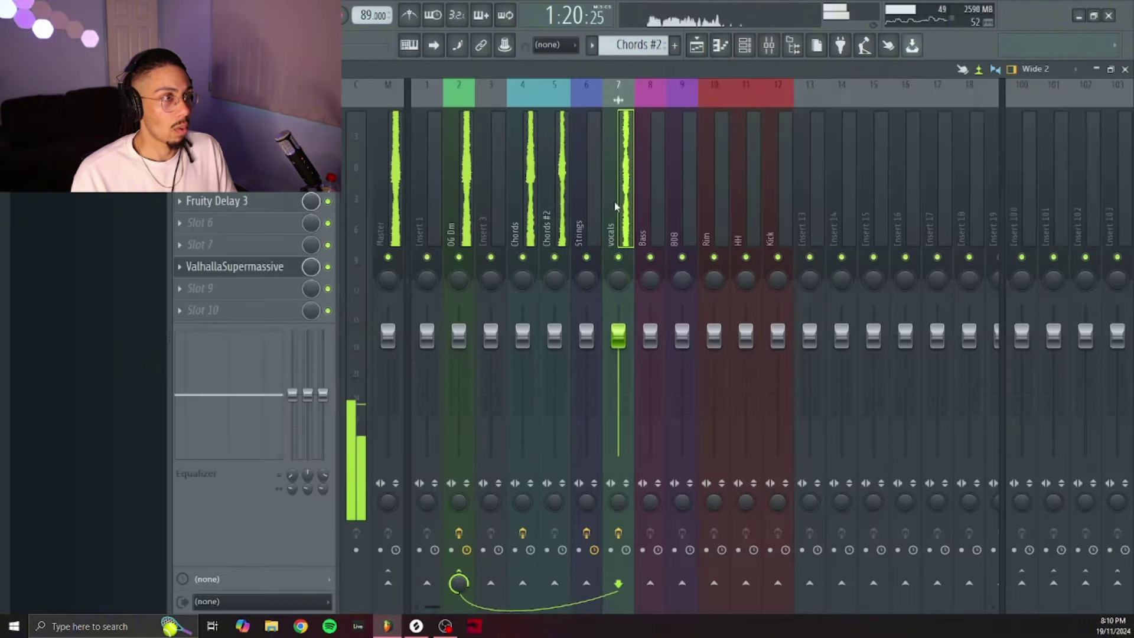
pyautogui.click(254, 203)
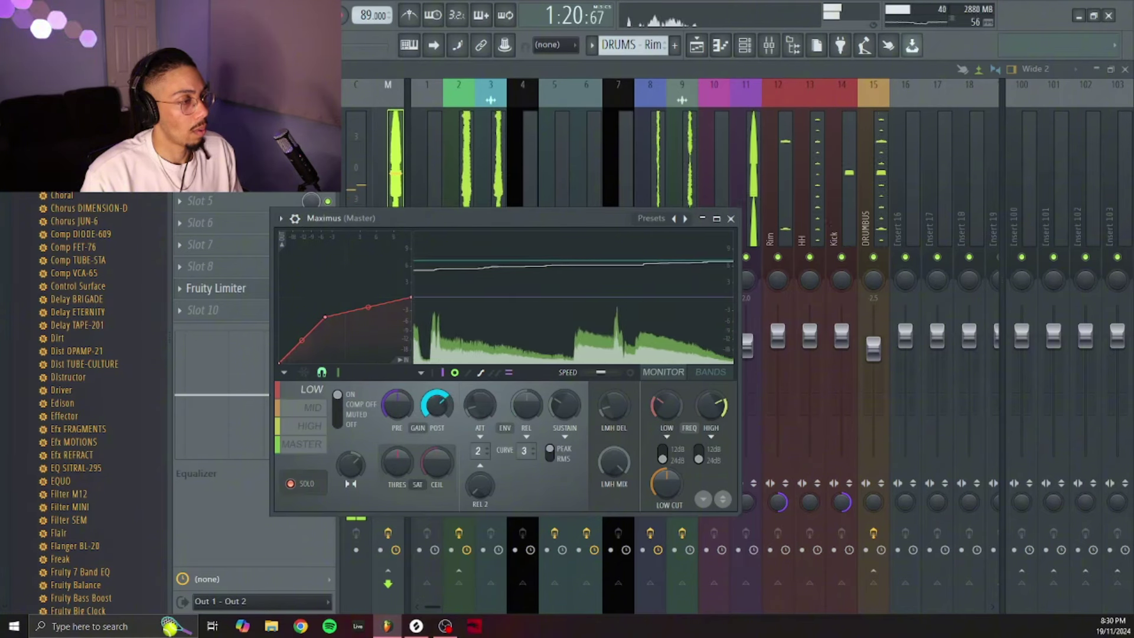
# Check the frequency band split in Maximus on the Master track and show the MASTER band's settings
pyautogui.click(707, 372)
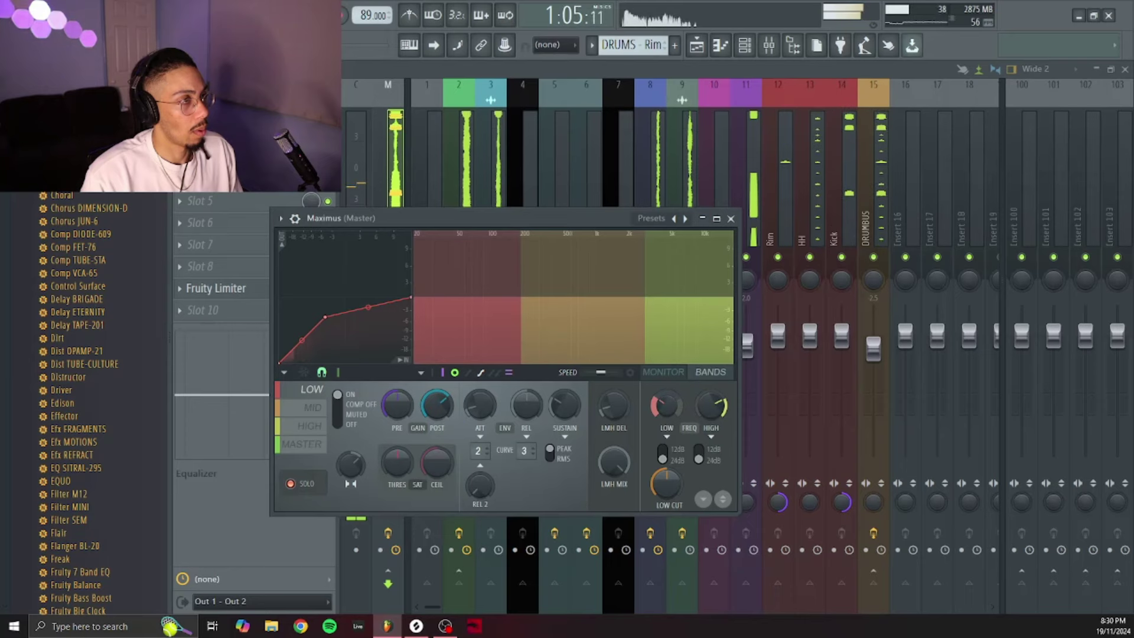
pyautogui.click(302, 444)
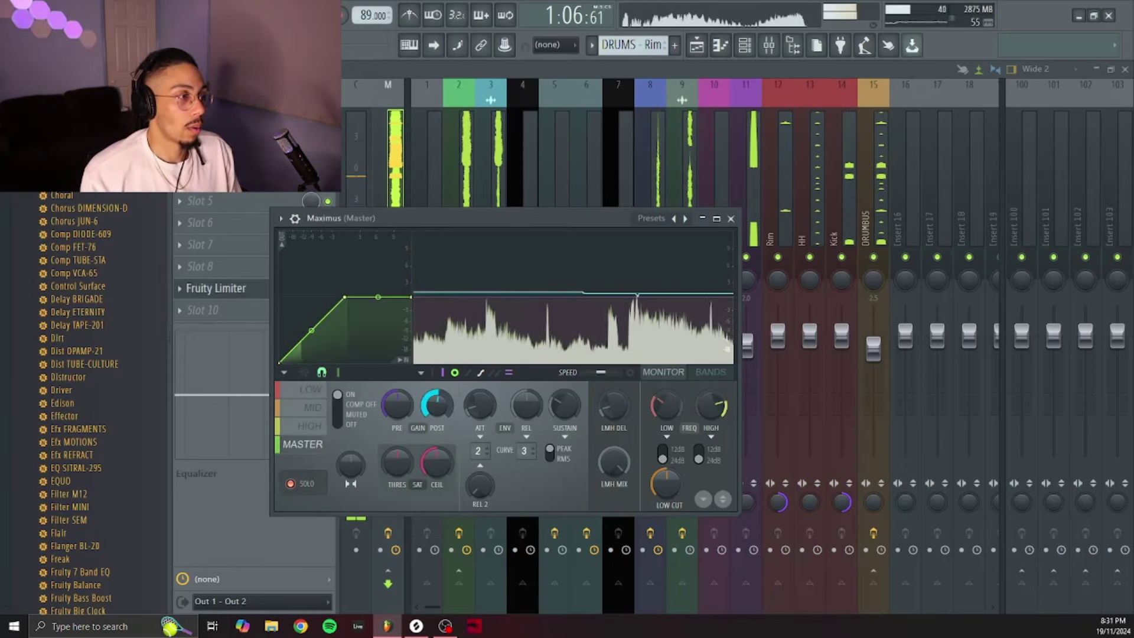
# Lower the 808 mixer track's volume to -3.5 dB and reopen Maximus on the Master track
pyautogui.click(748, 343)
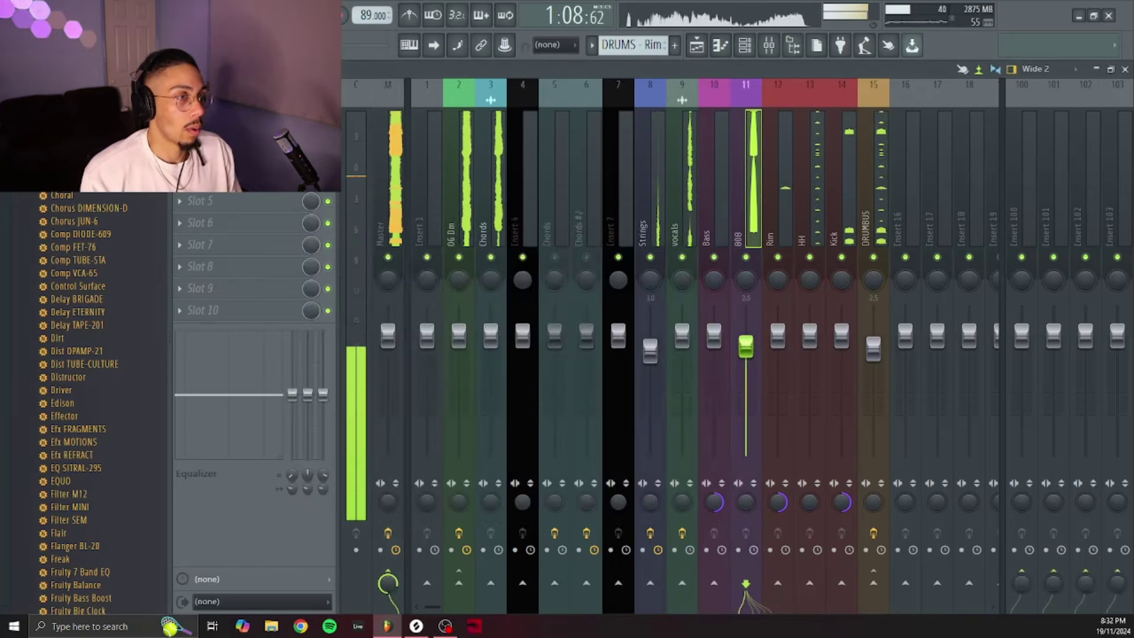
pyautogui.click(392, 121)
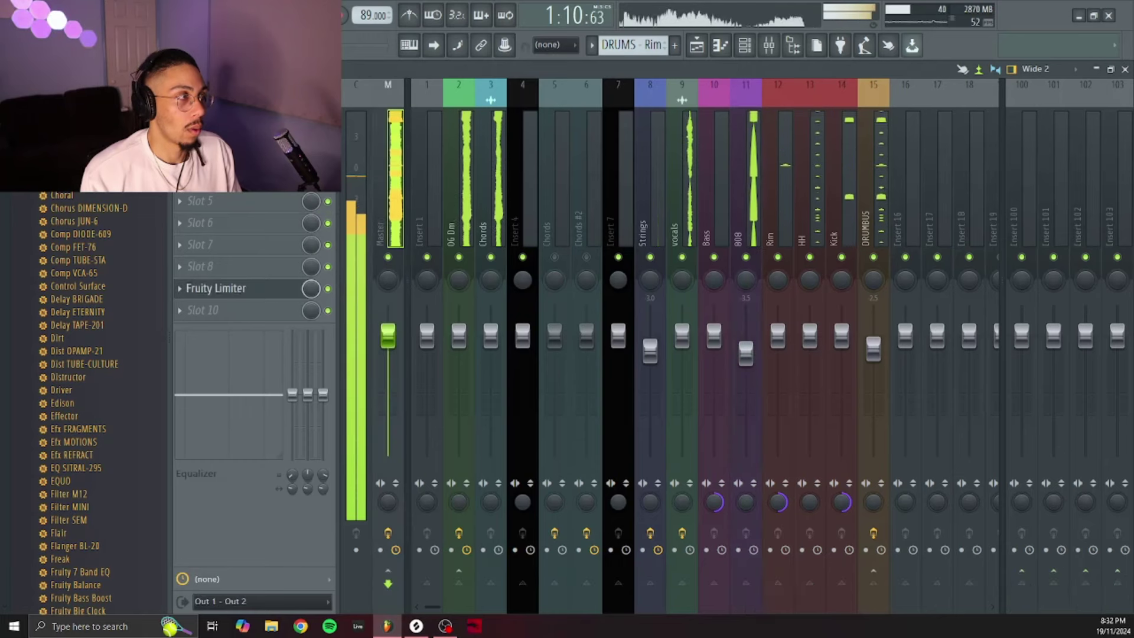
pyautogui.click(225, 288)
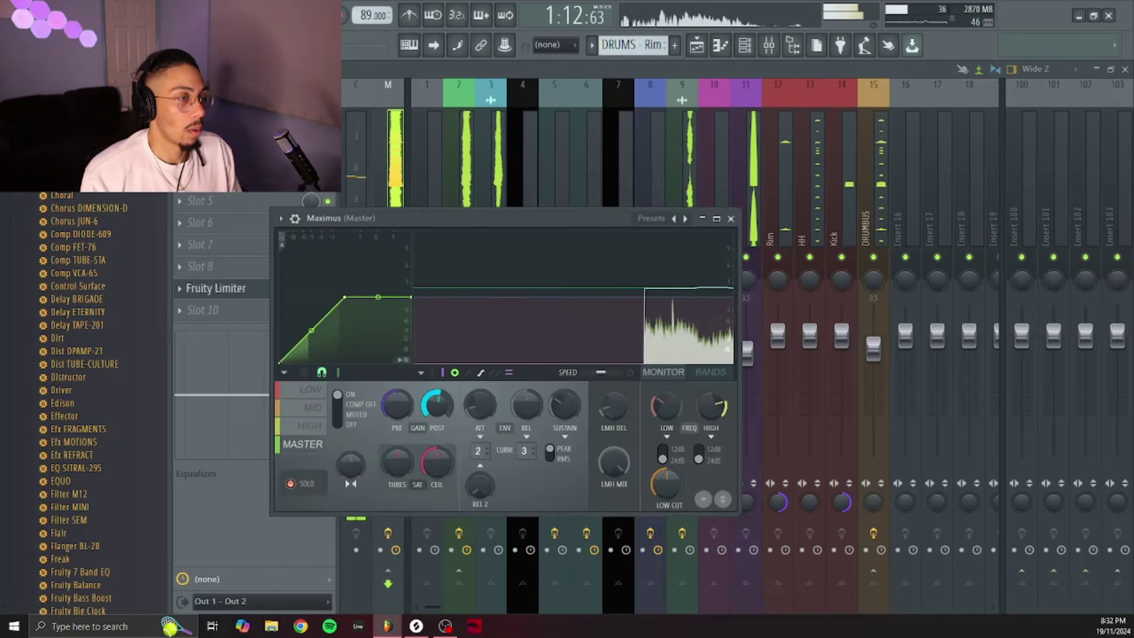